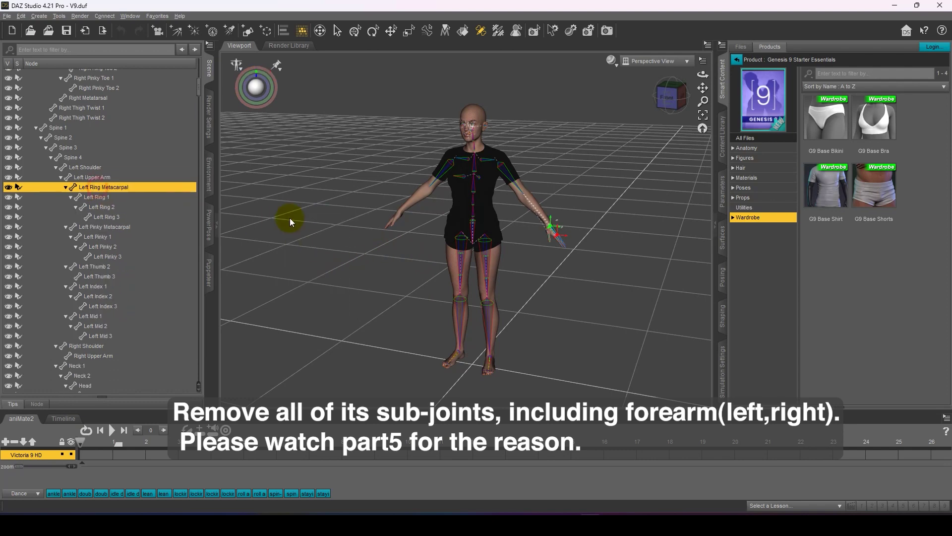
Delete the remaining left hand and finger bones beneath the Left Upper Arm, including the Left Ring Metacarpal and Left Mid 3
{"action": "right_click", "coordinate": [267, 218]}
{"action": "left_click", "coordinate": [361, 261]}
{"action": "left_click", "coordinate": [94, 188]}
{"action": "right_click", "coordinate": [291, 214]}
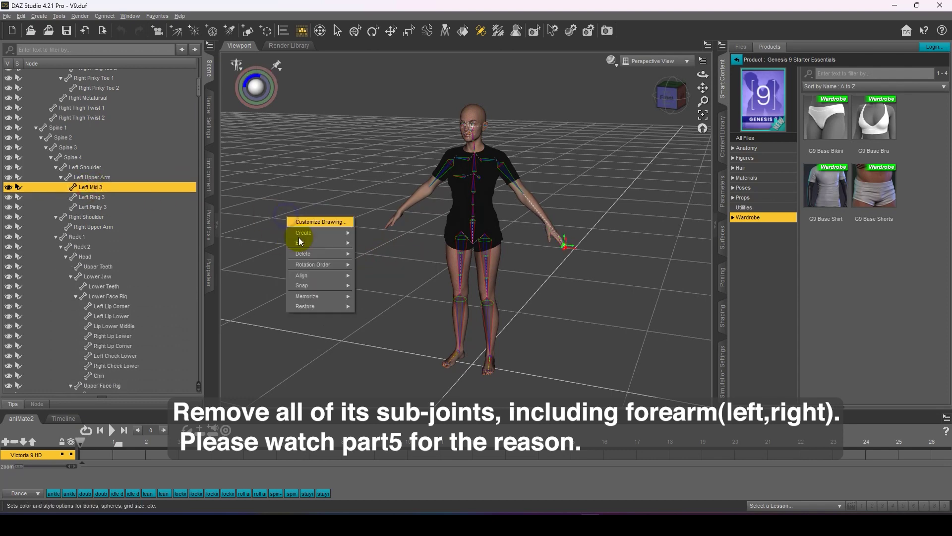
{"action": "left_click", "coordinate": [362, 240]}
Set the Victoria 9 HD figure's mesh resolution level to Base
{"action": "left_click", "coordinate": [41, 79]}
{"action": "left_click", "coordinate": [722, 191]}
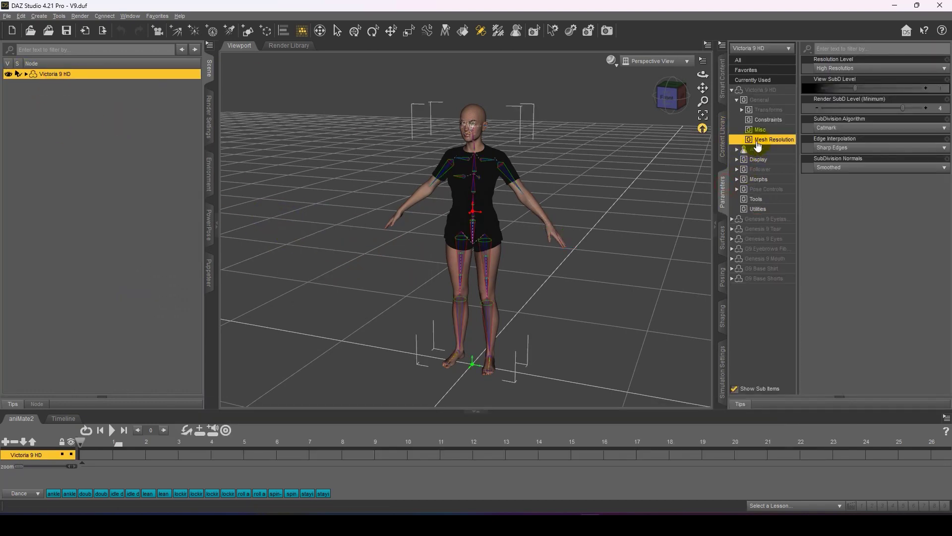
{"action": "left_click", "coordinate": [838, 68]}
{"action": "left_click", "coordinate": [835, 80]}
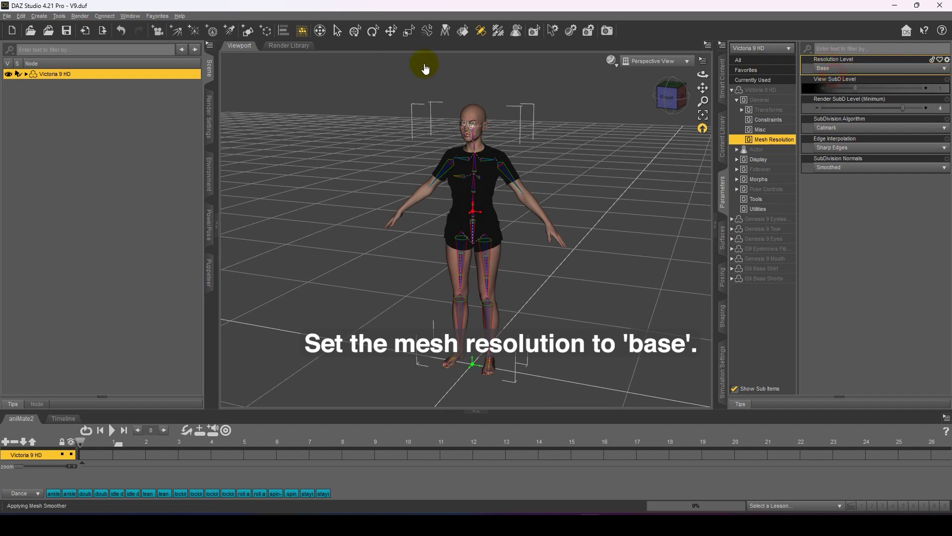
Save the scene under the new name "V9 armboneremove" and accept the default scene save options
{"action": "left_click", "coordinate": [7, 16]}
{"action": "mouse_move", "coordinate": [38, 84]}
{"action": "left_click", "coordinate": [117, 88]}
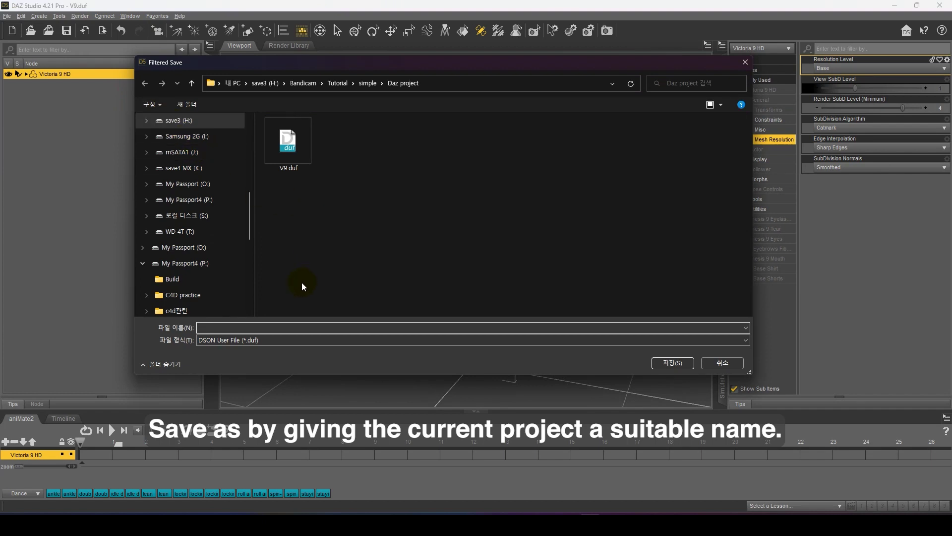
{"action": "type", "text": "V9"}
{"action": "type", "text": "armboneremove"}
{"action": "key", "text": "Return"}
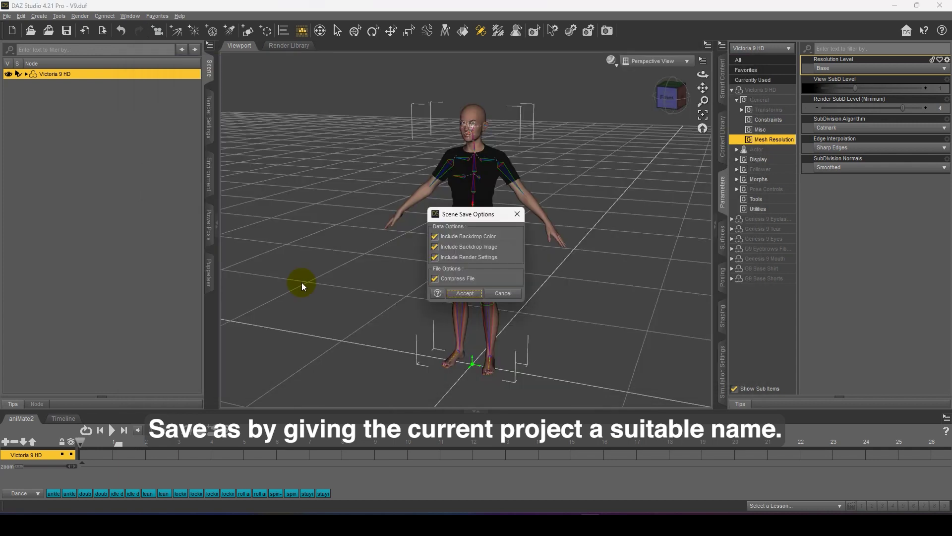
{"action": "left_click", "coordinate": [457, 293]}
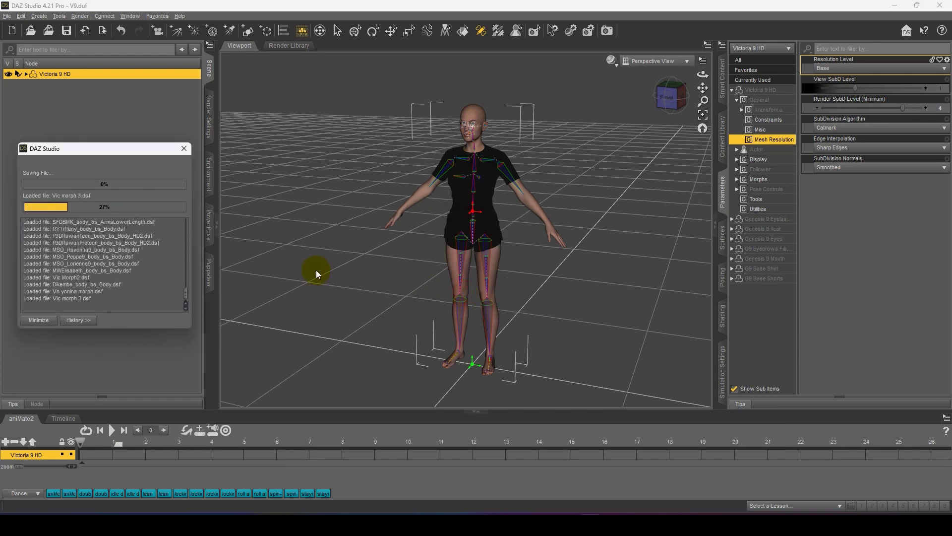
Reopen the original V9.duf scene from the recently used files
{"action": "left_click", "coordinate": [7, 17]}
{"action": "mouse_move", "coordinate": [32, 52]}
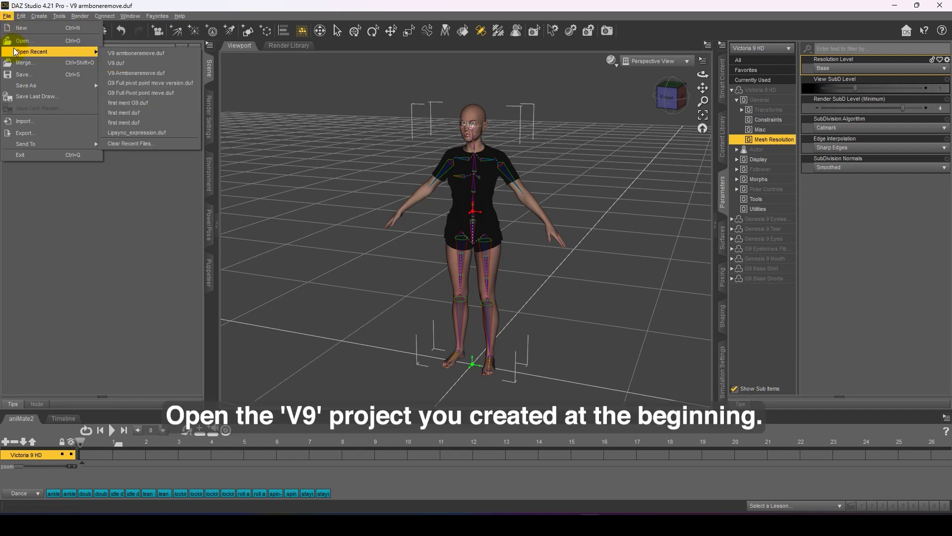
{"action": "left_click", "coordinate": [121, 63]}
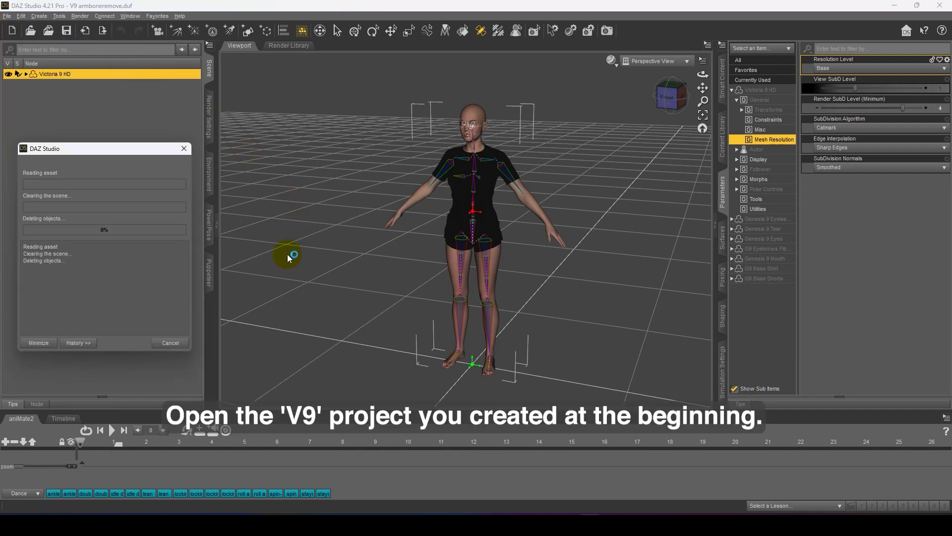
{"action": "left_click", "coordinate": [326, 117]}
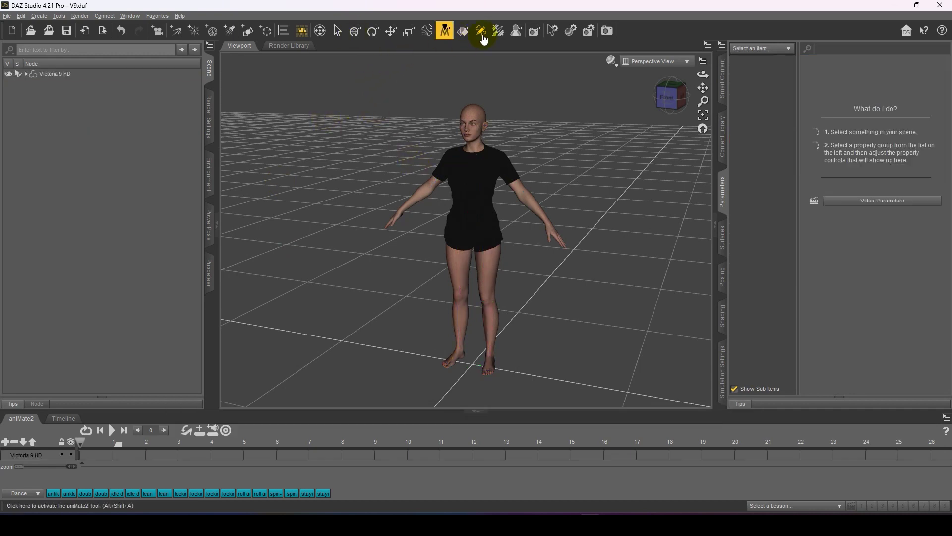
Expand the reopened Victoria 9 HD figure in the scene hierarchy and set its mesh resolution level to Base
{"action": "left_click", "coordinate": [90, 75]}
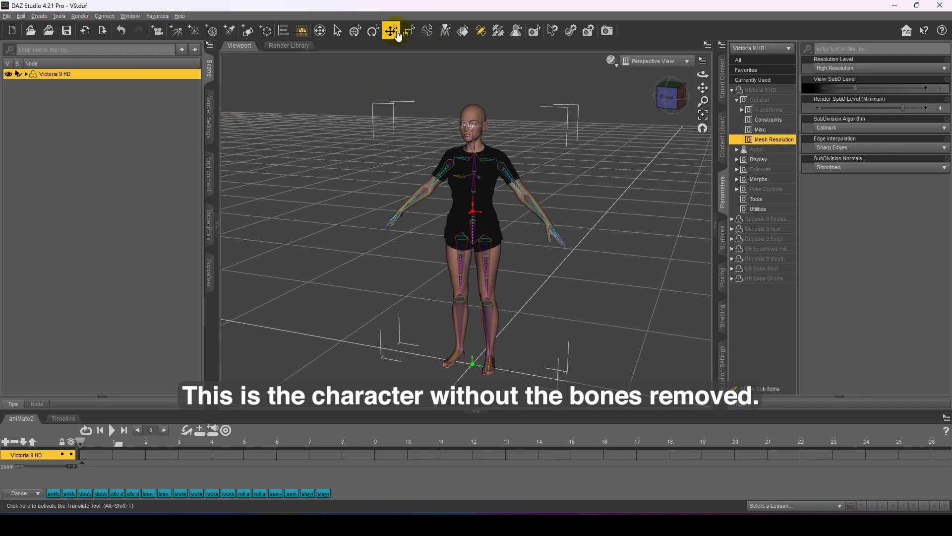
{"action": "left_click", "coordinate": [355, 31]}
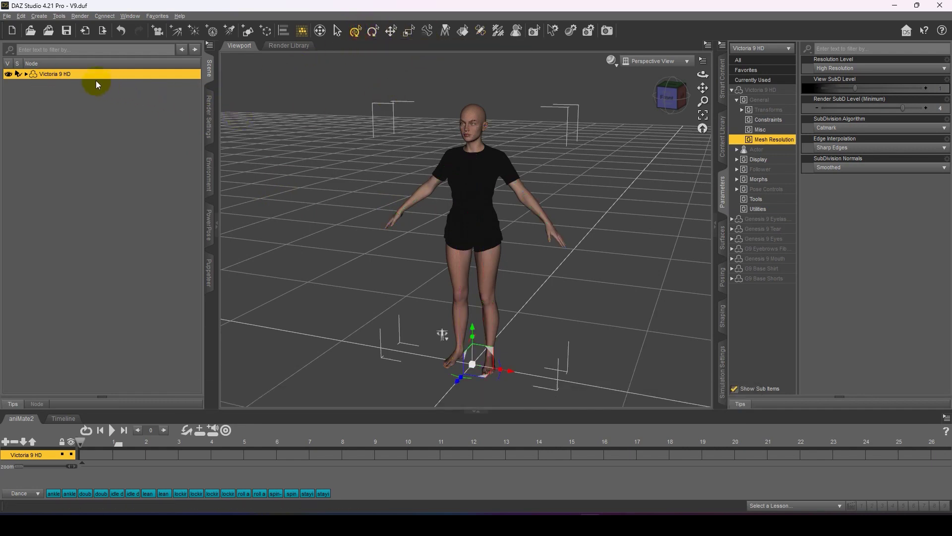
{"action": "left_click", "coordinate": [25, 74]}
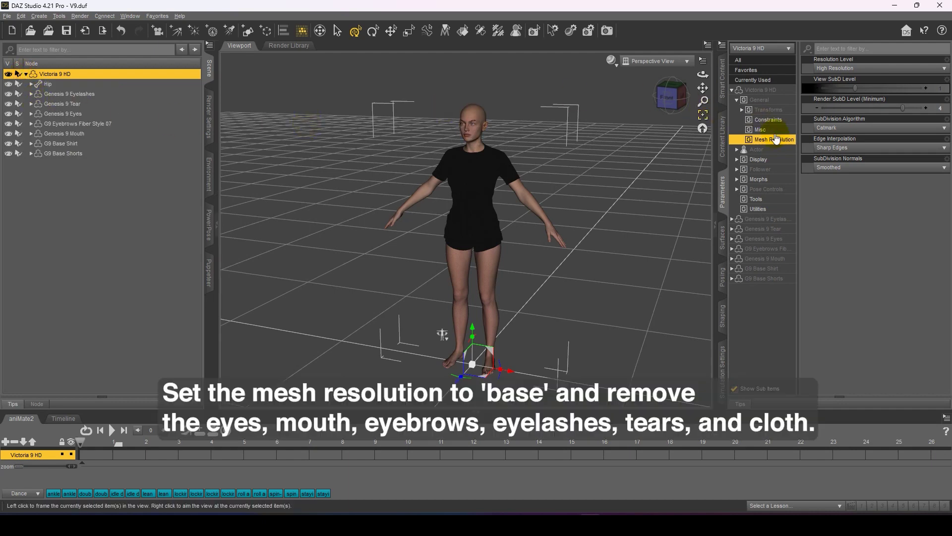
{"action": "left_click", "coordinate": [835, 72]}
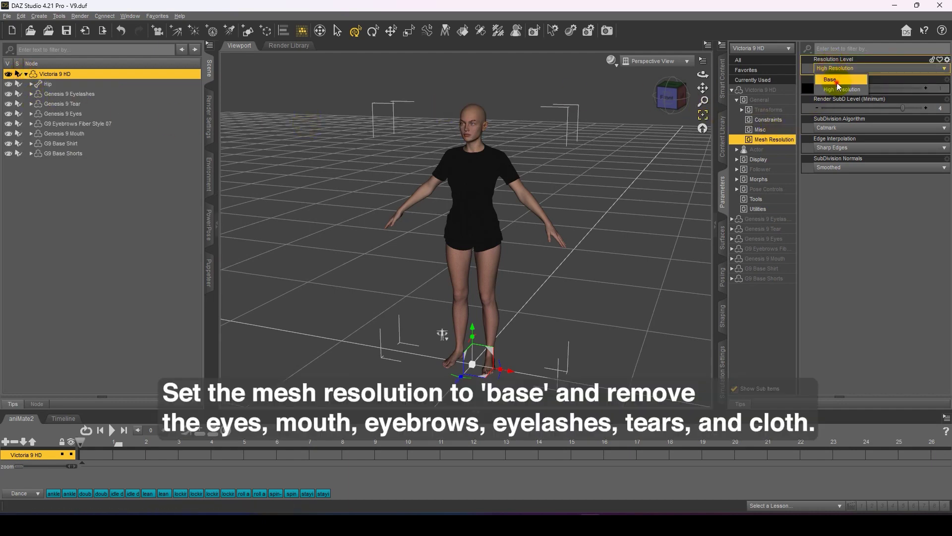
{"action": "left_click", "coordinate": [835, 73]}
Delete the Genesis 9 Eyelashes, Tear, Eyes, G9 Eyebrows Fiber Style 07 and Genesis 9 Mouth from the figure
{"action": "left_click", "coordinate": [65, 94]}
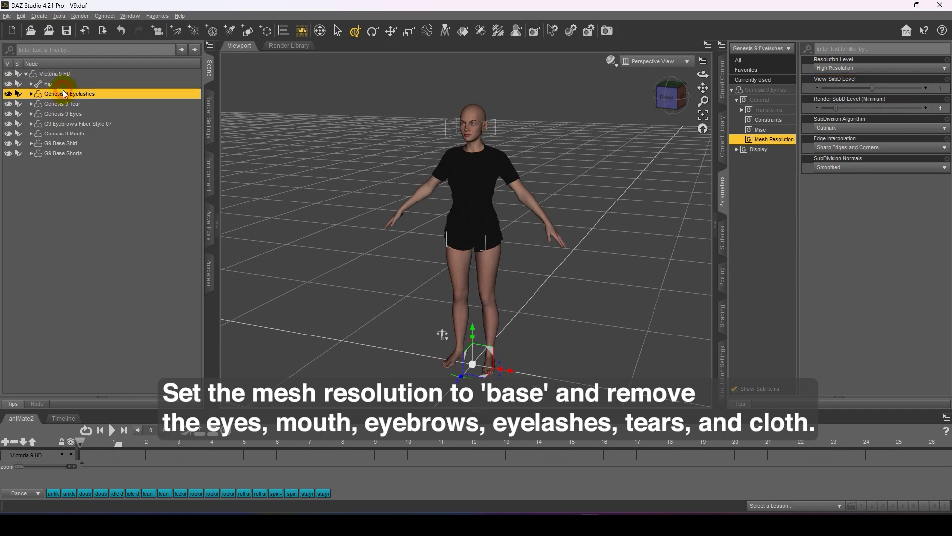
{"action": "key", "text": "Delete"}
{"action": "left_click", "coordinate": [65, 94]}
{"action": "key", "text": "Delete"}
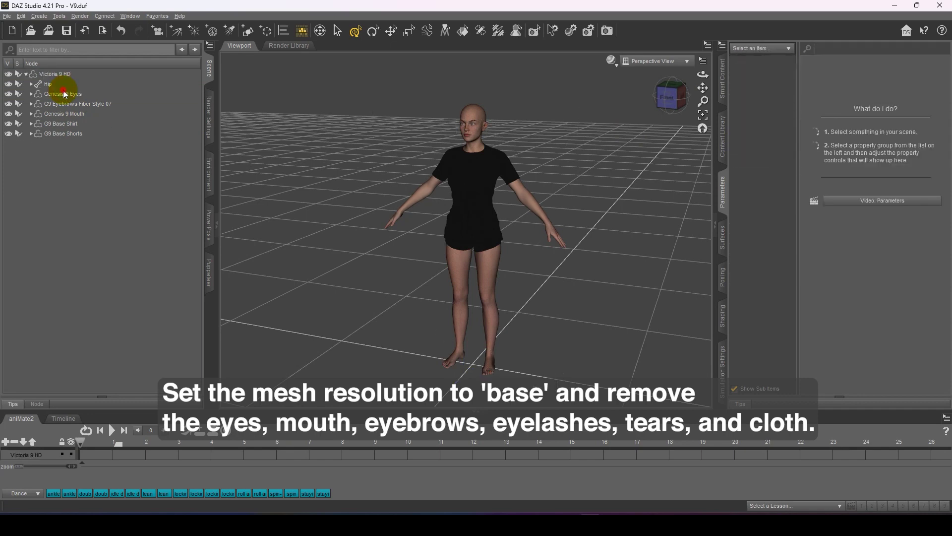
{"action": "left_click", "coordinate": [65, 94]}
{"action": "key", "text": "Delete"}
{"action": "left_click", "coordinate": [65, 94]}
{"action": "key", "text": "Delete"}
{"action": "left_click", "coordinate": [65, 94]}
{"action": "key", "text": "Delete"}
Delete the G9 Base Shirt and G9 Base Shorts from the figure
{"action": "left_click", "coordinate": [65, 94]}
{"action": "key", "text": "Delete"}
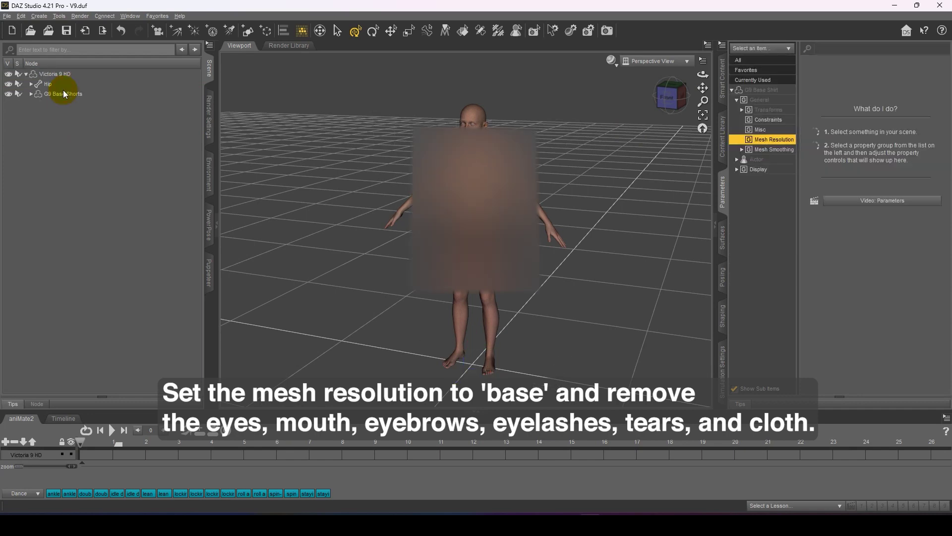
{"action": "left_click", "coordinate": [65, 94]}
{"action": "key", "text": "Delete"}
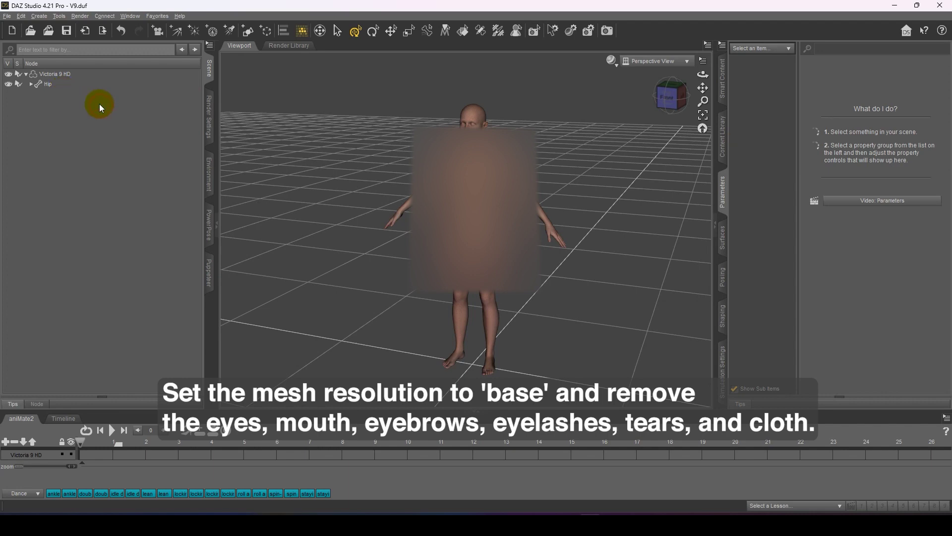
Export the character as V9.fbx to the Character folder with Include Animation and Selected Only turned off
{"action": "left_click", "coordinate": [8, 16]}
{"action": "left_click", "coordinate": [25, 133]}
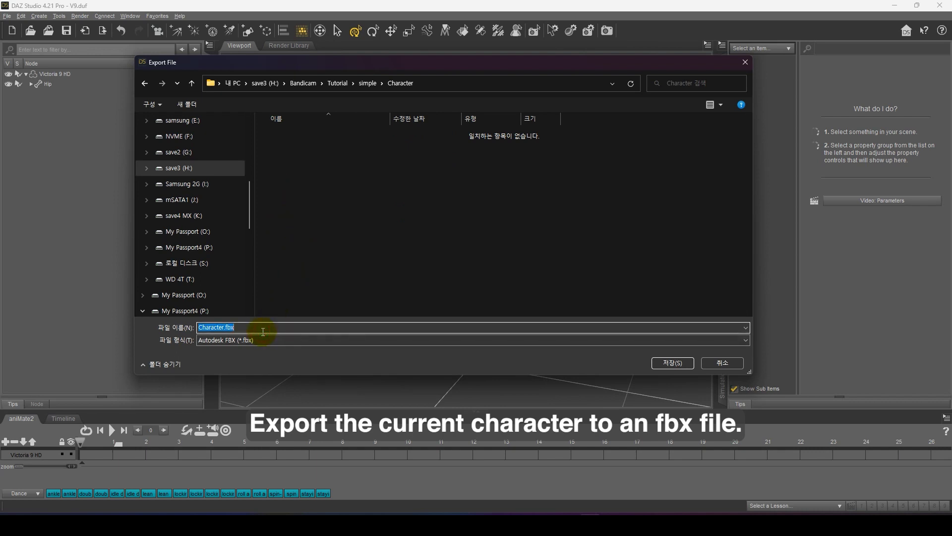
{"action": "left_click", "coordinate": [663, 365]}
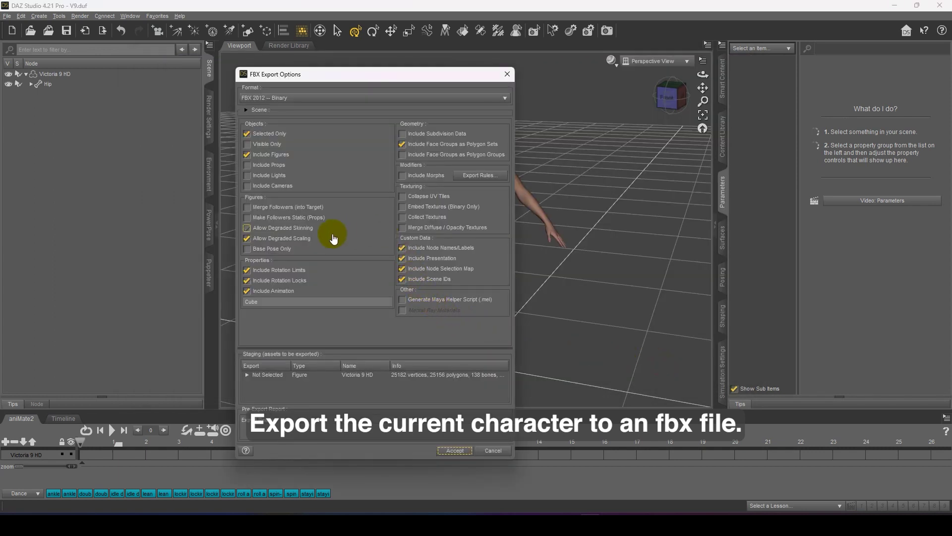
{"action": "left_click", "coordinate": [273, 290]}
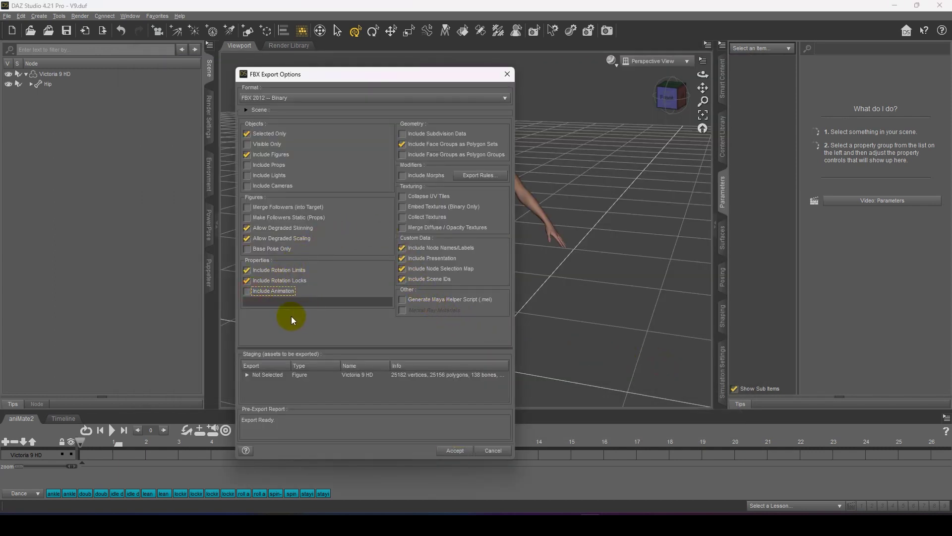
{"action": "left_click", "coordinate": [248, 135]}
{"action": "left_click", "coordinate": [457, 450]}
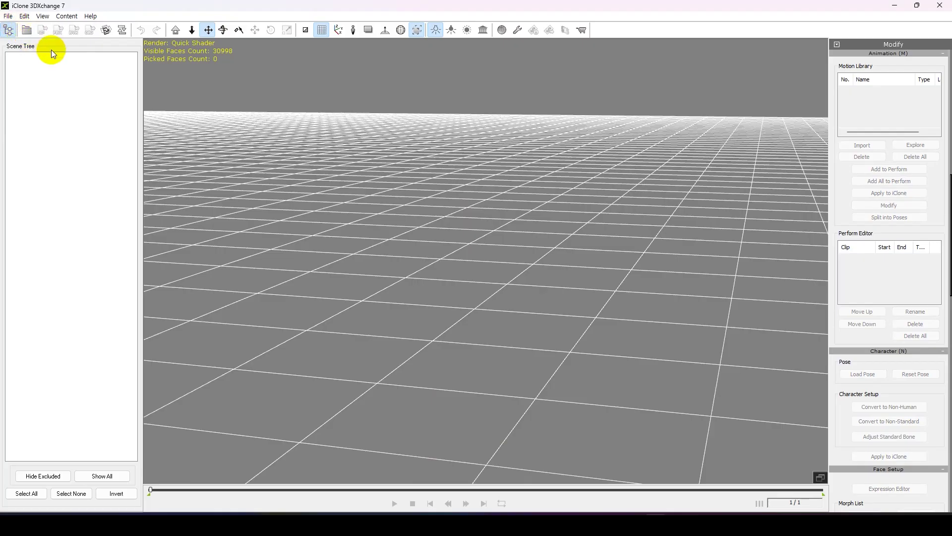
Switch to iClone 3DXchange 7 and import V9.fbx from the Character folder without its animation
{"action": "left_click", "coordinate": [26, 29]}
{"action": "left_click", "coordinate": [405, 231]}
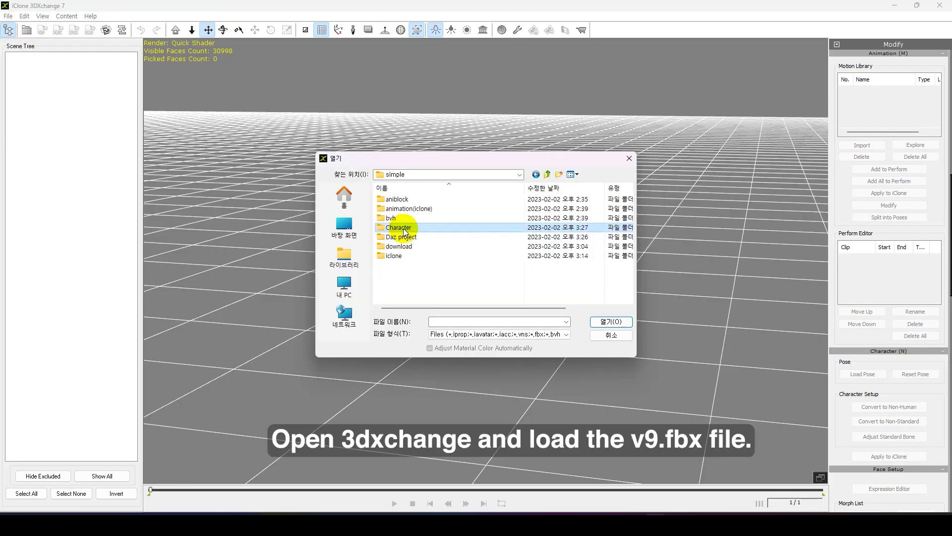
{"action": "double_click", "coordinate": [403, 229]}
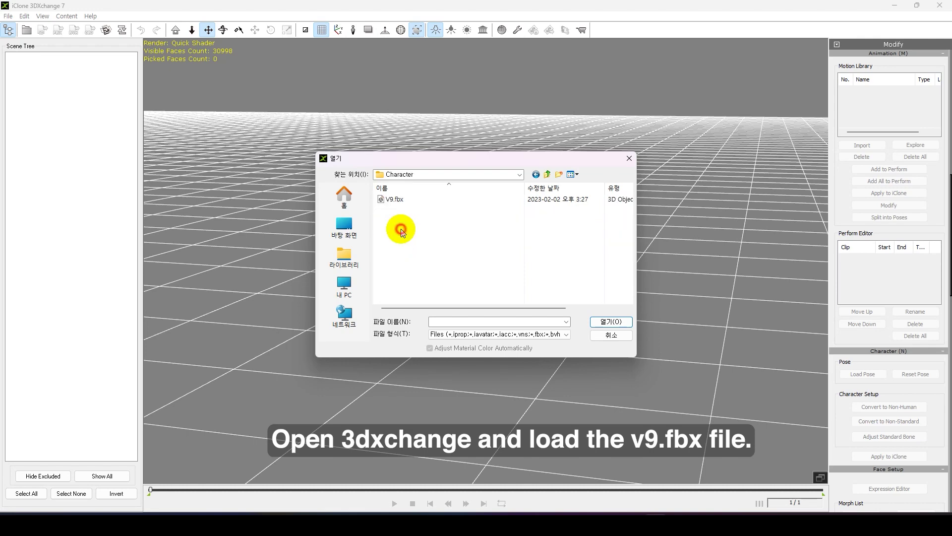
{"action": "left_click", "coordinate": [389, 199]}
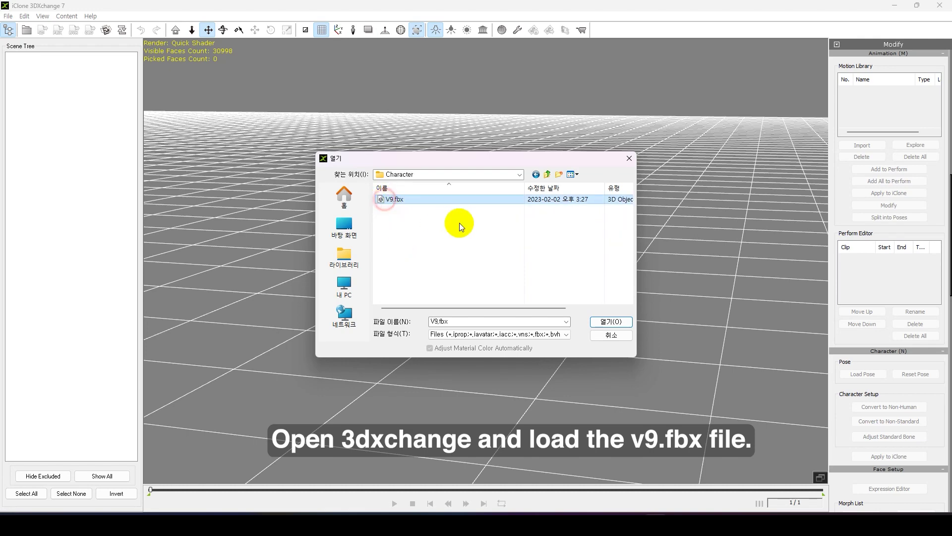
{"action": "double_click", "coordinate": [392, 201]}
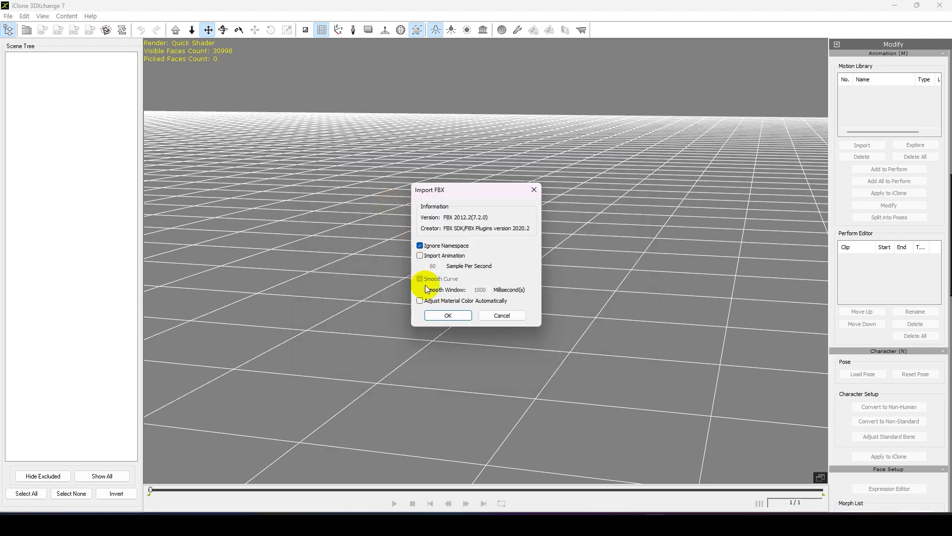
{"action": "left_click", "coordinate": [445, 316]}
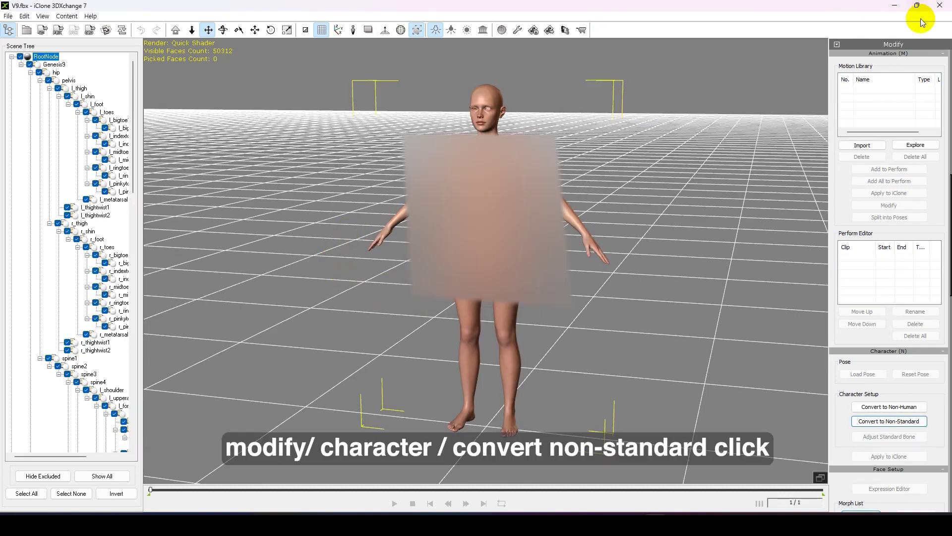
Start converting the imported character to a non-standard character in the Character settings
{"action": "left_click", "coordinate": [885, 50]}
{"action": "left_click", "coordinate": [890, 130]}
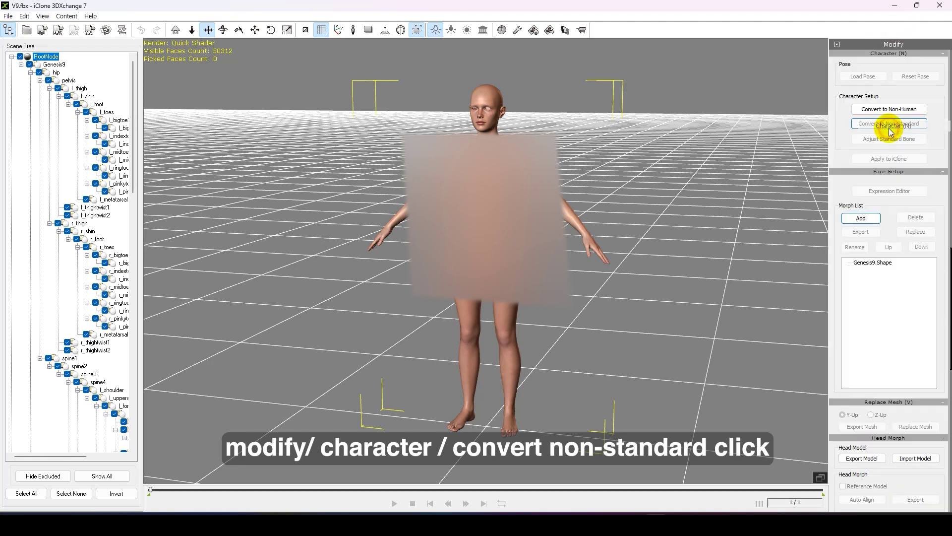
{"action": "left_click", "coordinate": [887, 125]}
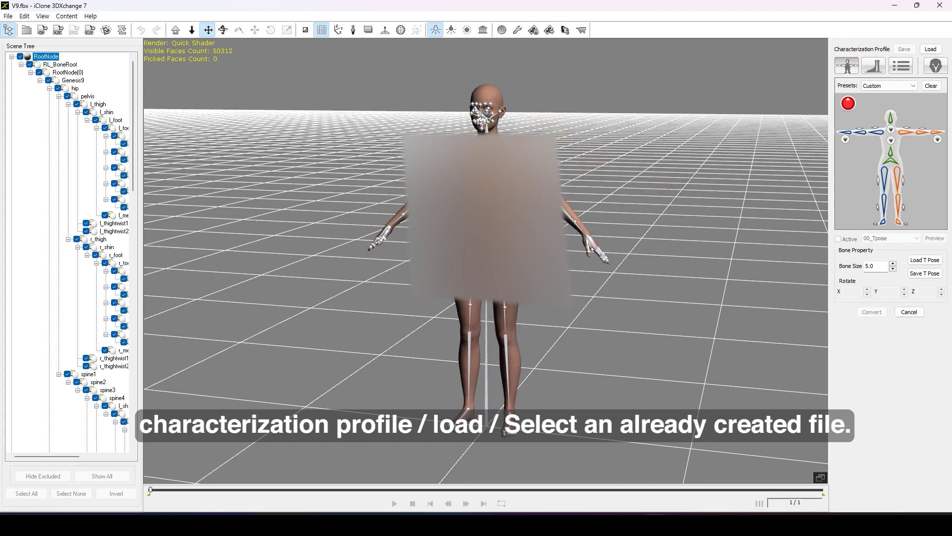
Load the G9_T.3dxProfile characterization profile to map the bones and T-pose, and complete the conversion
{"action": "left_click", "coordinate": [931, 49]}
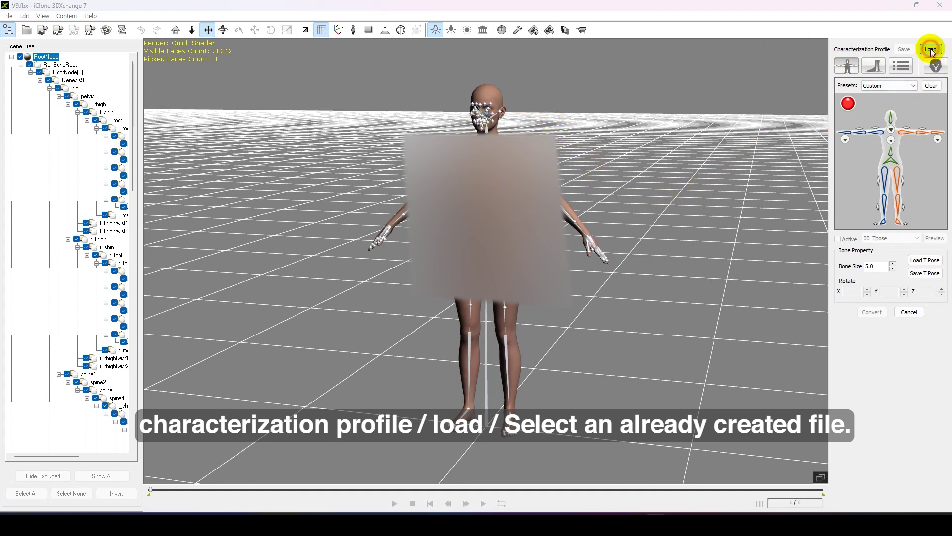
{"action": "left_click", "coordinate": [357, 197]}
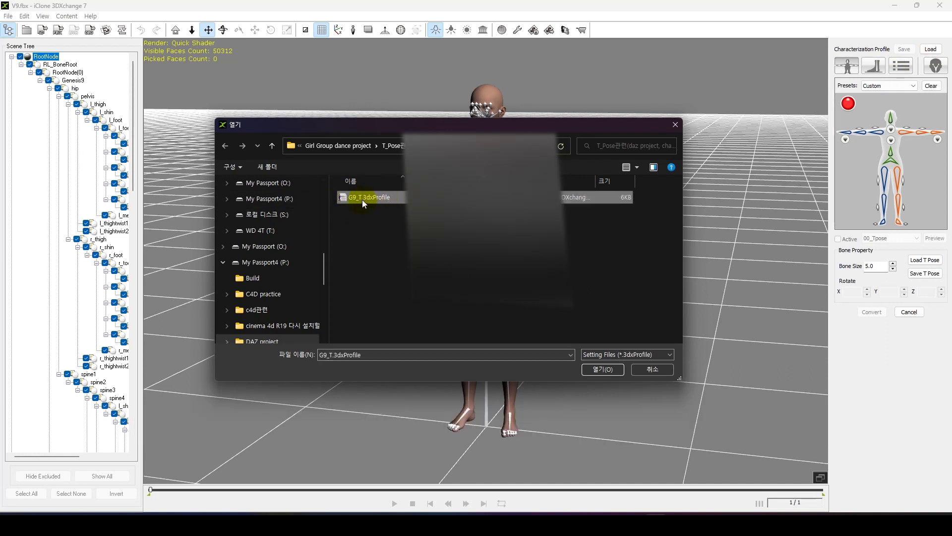
{"action": "double_click", "coordinate": [362, 198]}
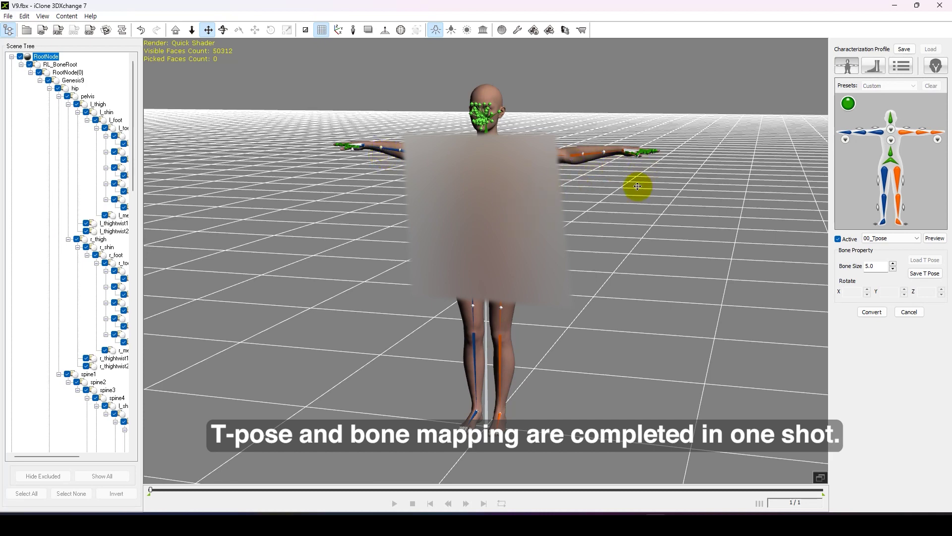
{"action": "left_click", "coordinate": [873, 312]}
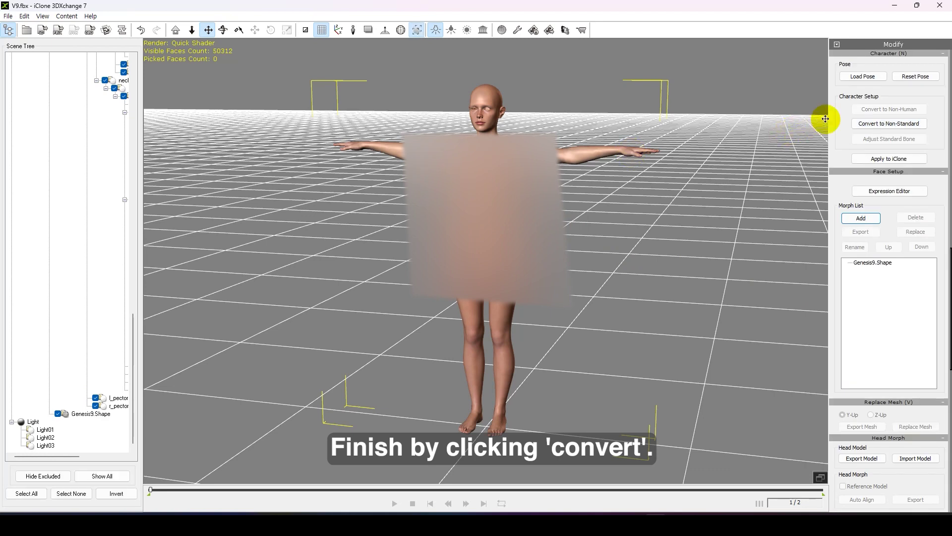
Import the saved Air dance.rlMotion file into the character's motion library in the Animation settings
{"action": "left_click", "coordinate": [873, 45]}
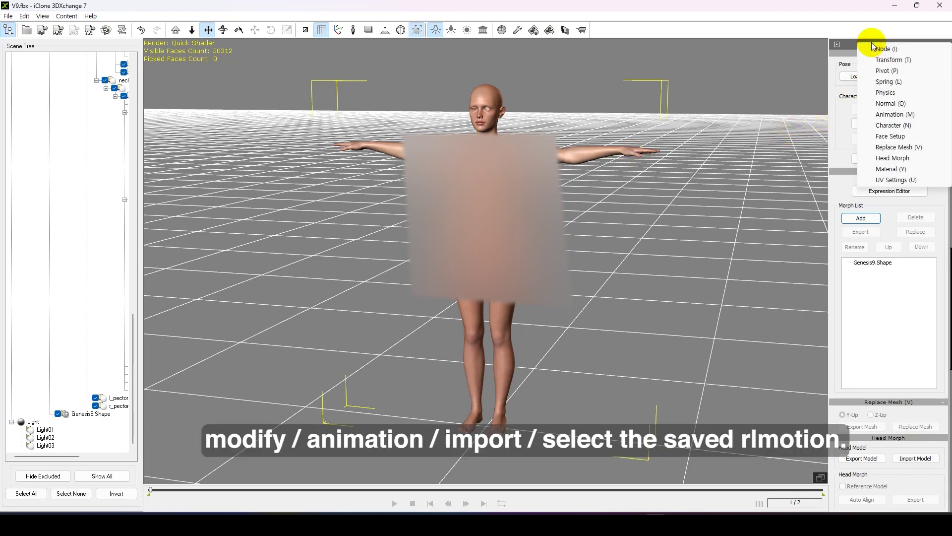
{"action": "left_click", "coordinate": [889, 114]}
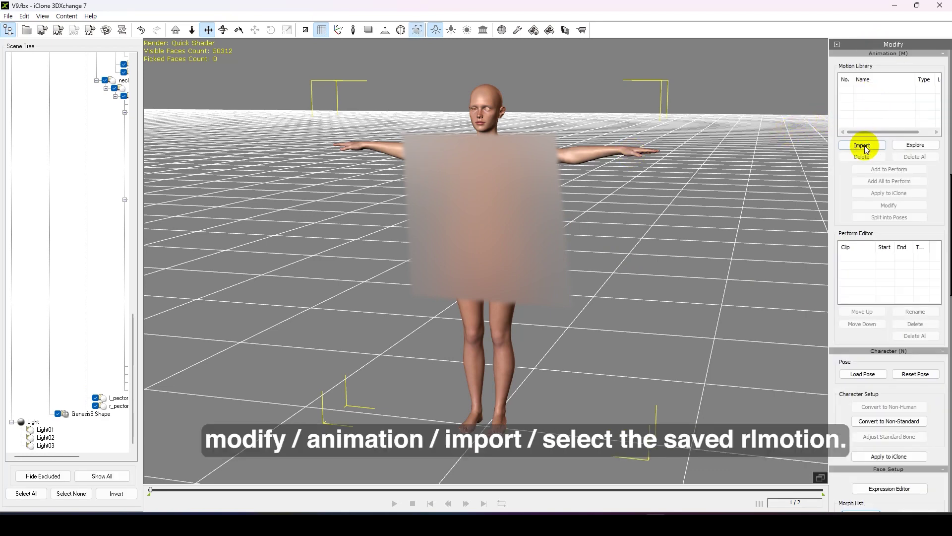
{"action": "left_click", "coordinate": [862, 145]}
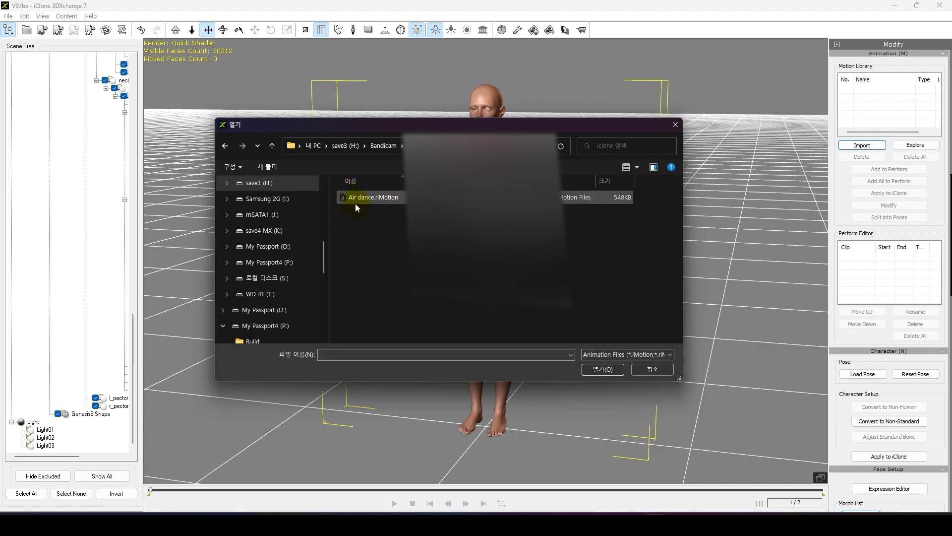
{"action": "double_click", "coordinate": [368, 198]}
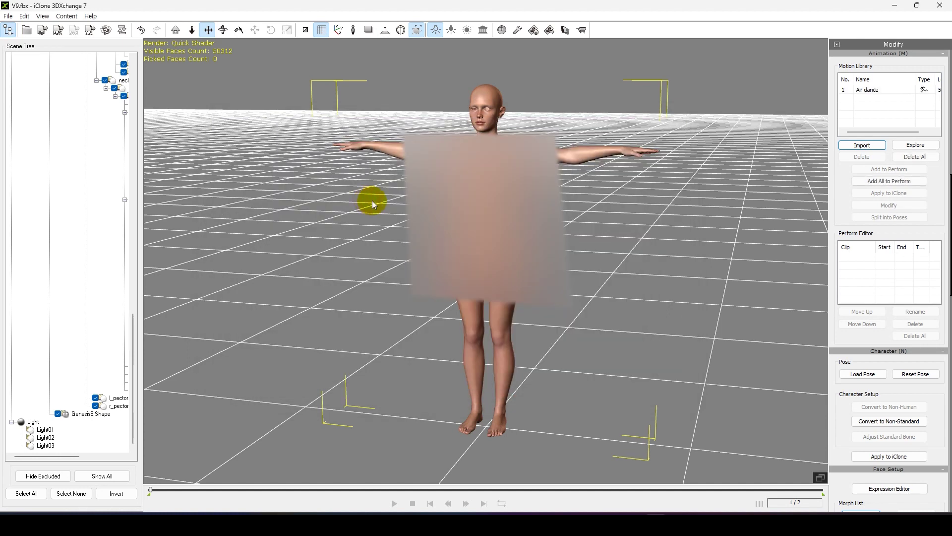
Preview the Air dance motion on the character and add it to the Perform Editor
{"action": "double_click", "coordinate": [867, 92]}
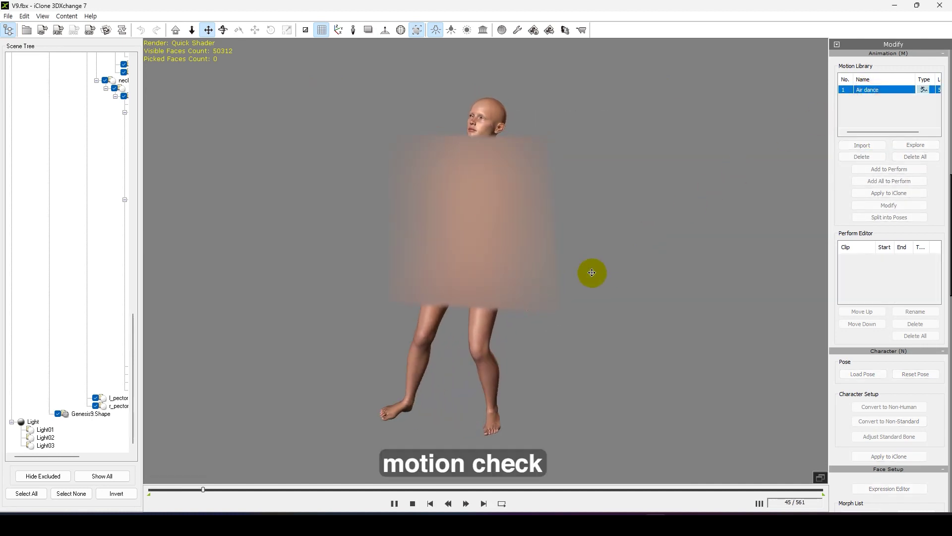
{"action": "left_click", "coordinate": [412, 504]}
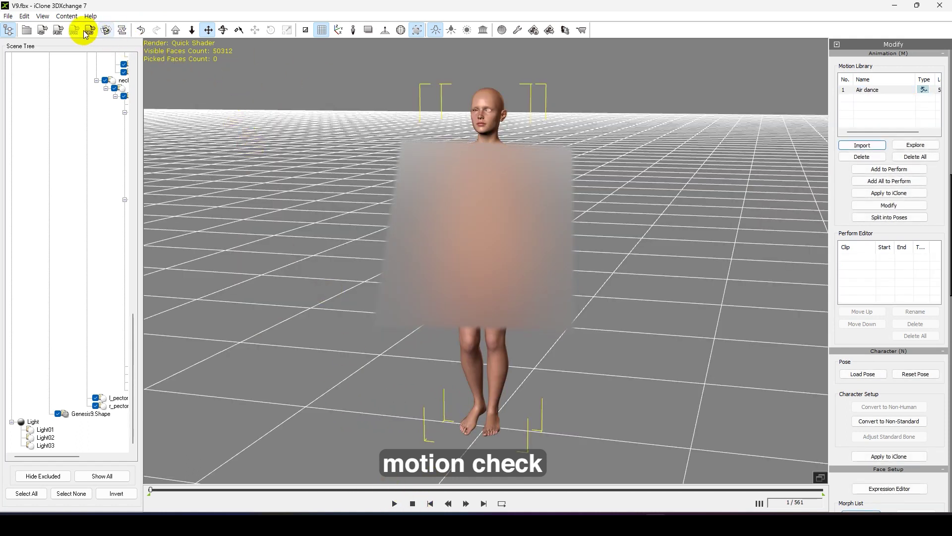
{"action": "left_click", "coordinate": [878, 169]}
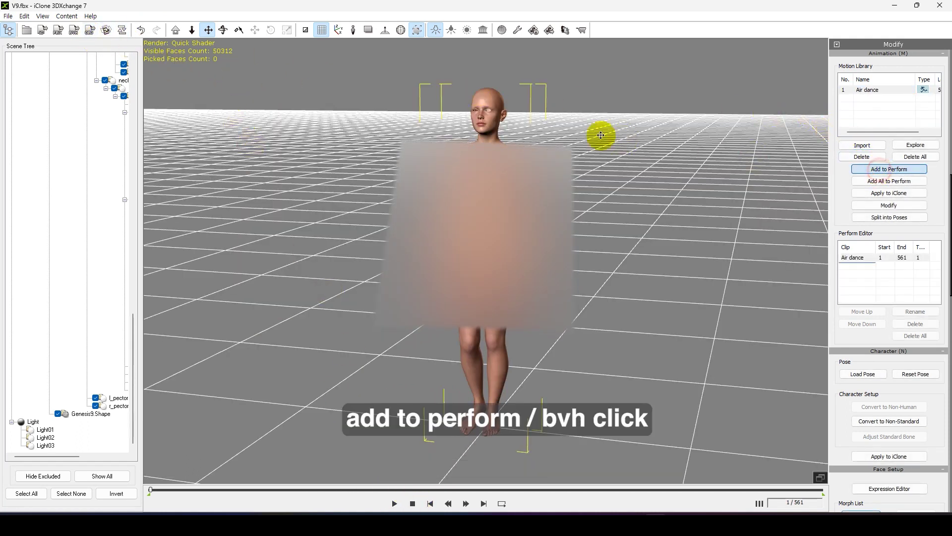
Export the motion as a BVH named V9one with Genesis9 as root to the Tutorial\simple\bvh folder
{"action": "left_click", "coordinate": [71, 31]}
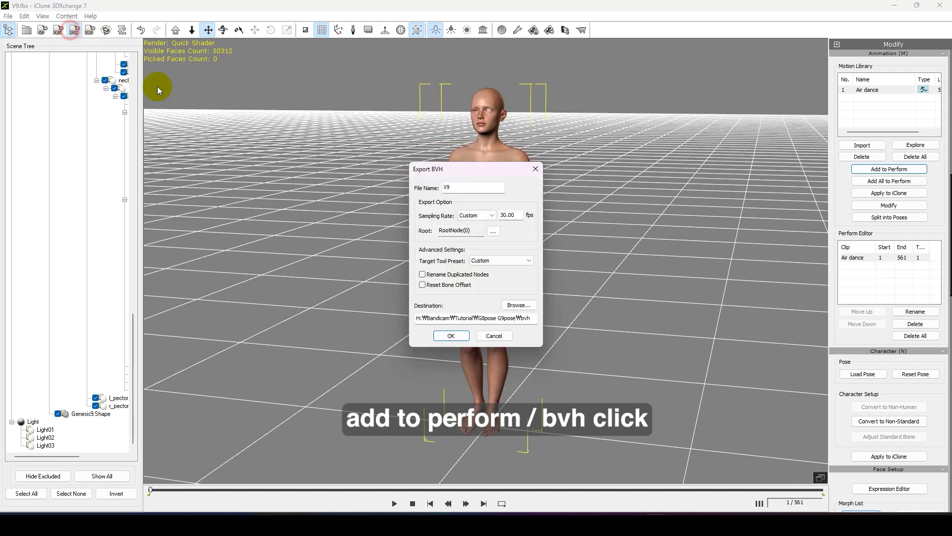
{"action": "left_click", "coordinate": [493, 231]}
{"action": "left_click", "coordinate": [460, 219]}
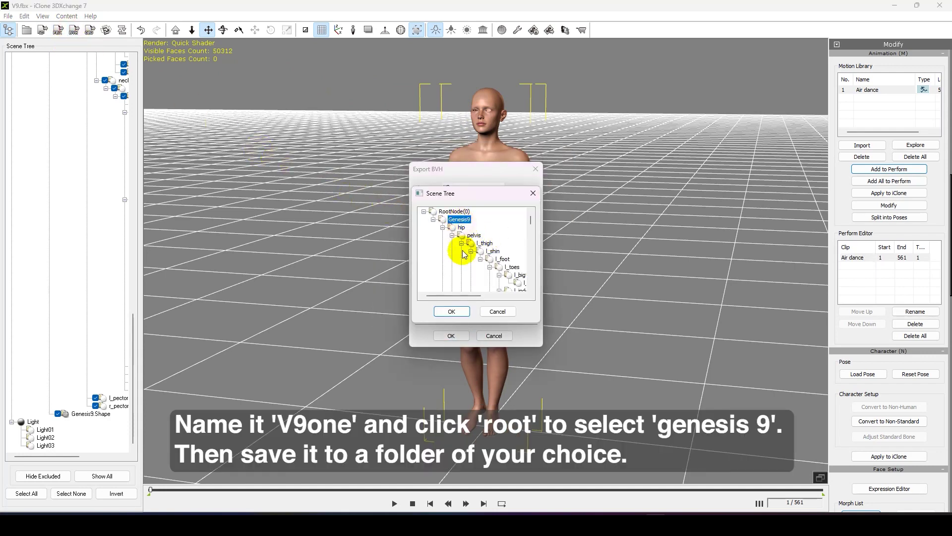
{"action": "left_click", "coordinate": [451, 310]}
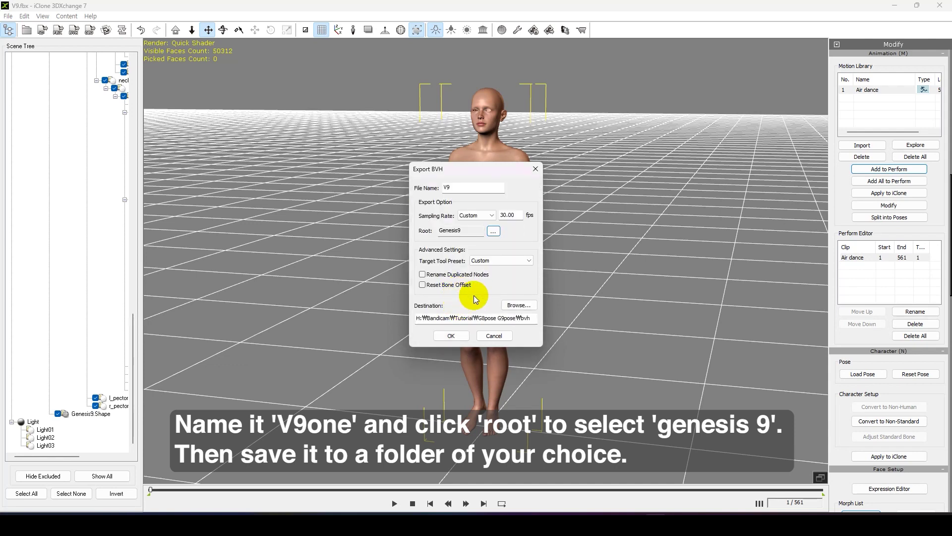
{"action": "left_click", "coordinate": [458, 187]}
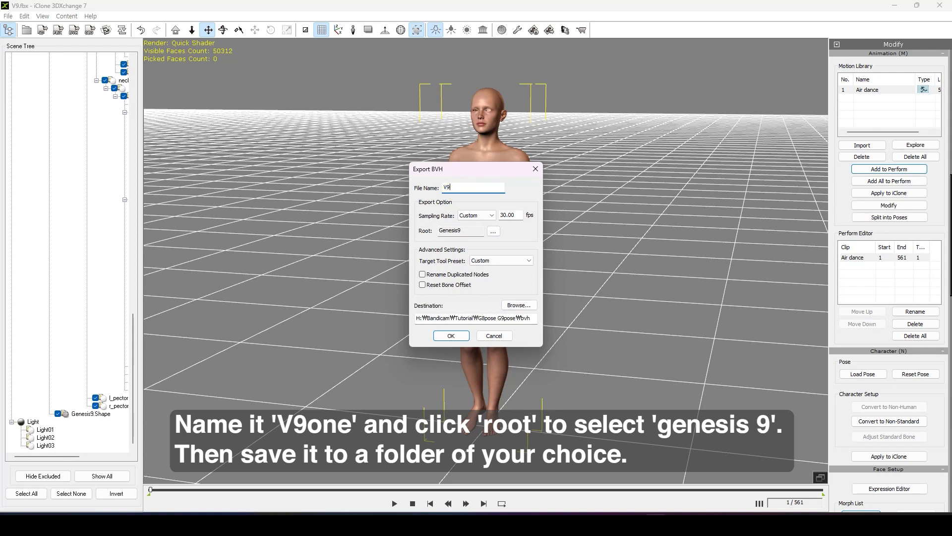
{"action": "left_click", "coordinate": [515, 306]}
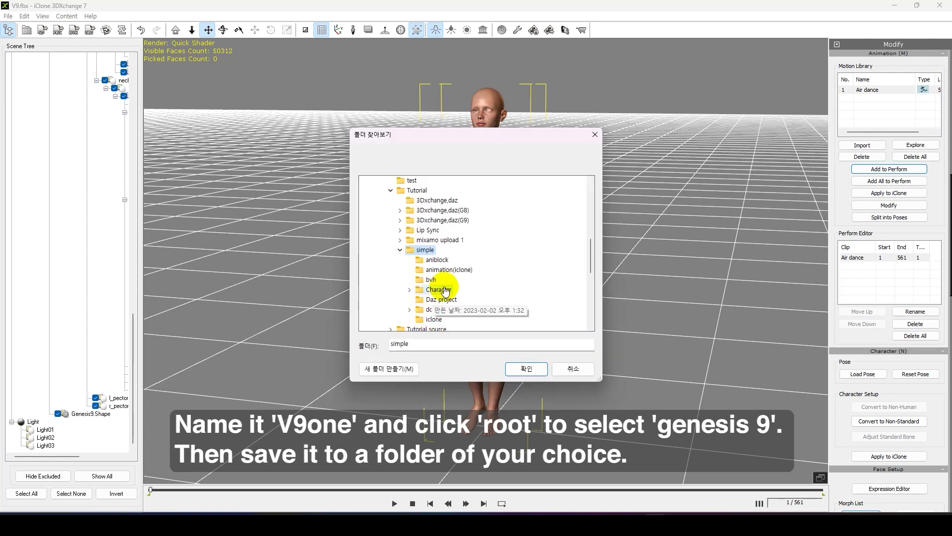
{"action": "left_click", "coordinate": [518, 367]}
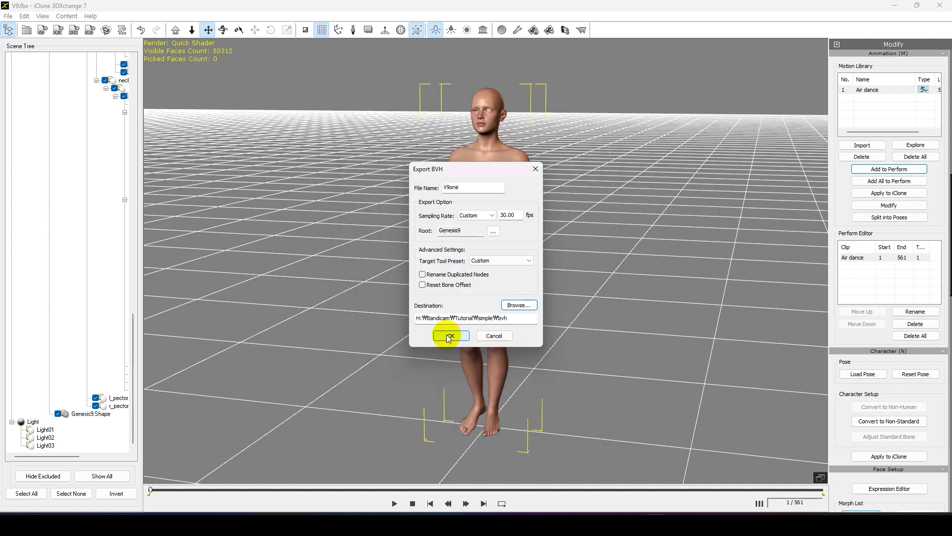
{"action": "left_click", "coordinate": [449, 336]}
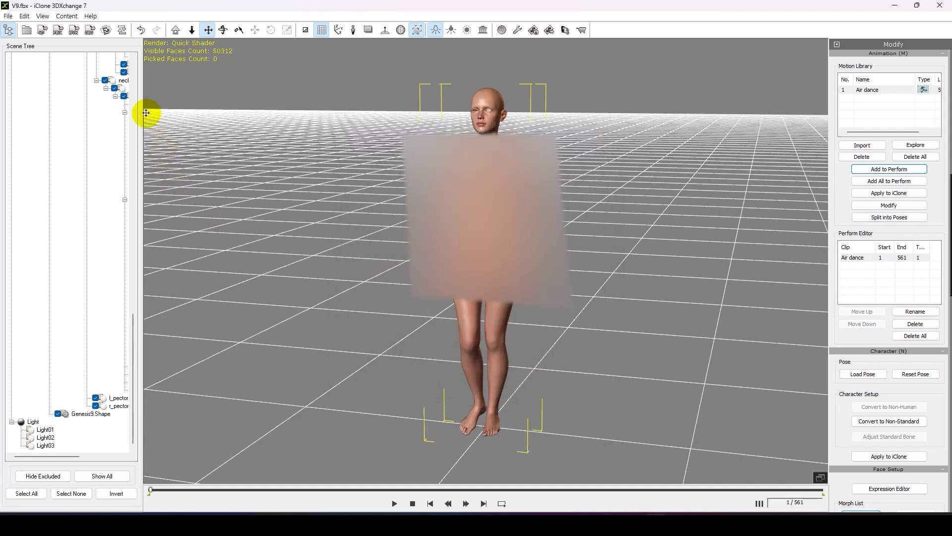
Export a second BVH named V9two with hip as root to the same simple\bvh folder
{"action": "left_click", "coordinate": [73, 31]}
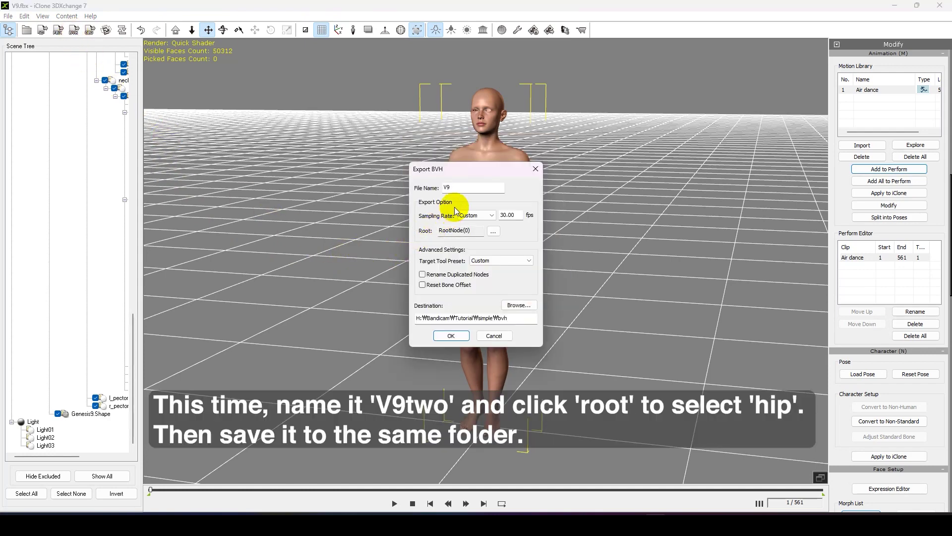
{"action": "left_click", "coordinate": [460, 186]}
{"action": "type", "text": "two"}
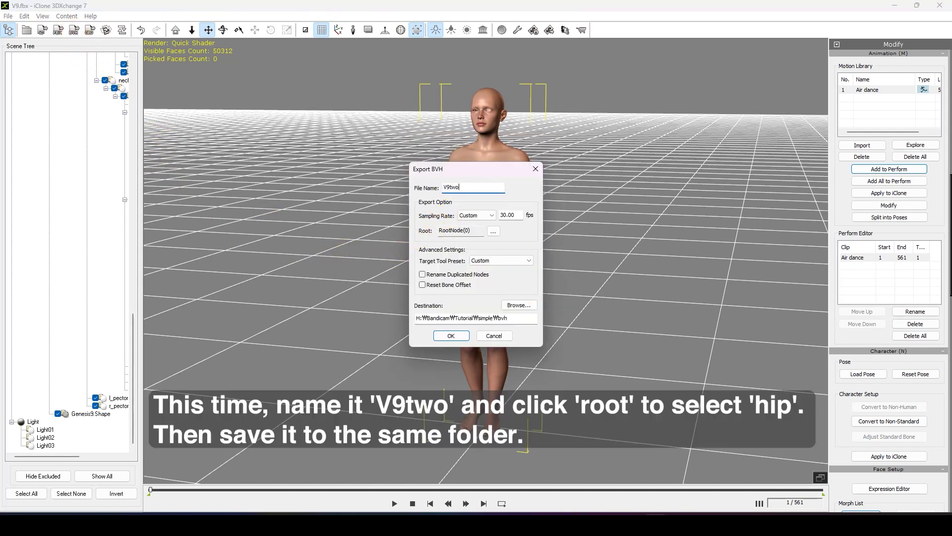
{"action": "left_click", "coordinate": [493, 232]}
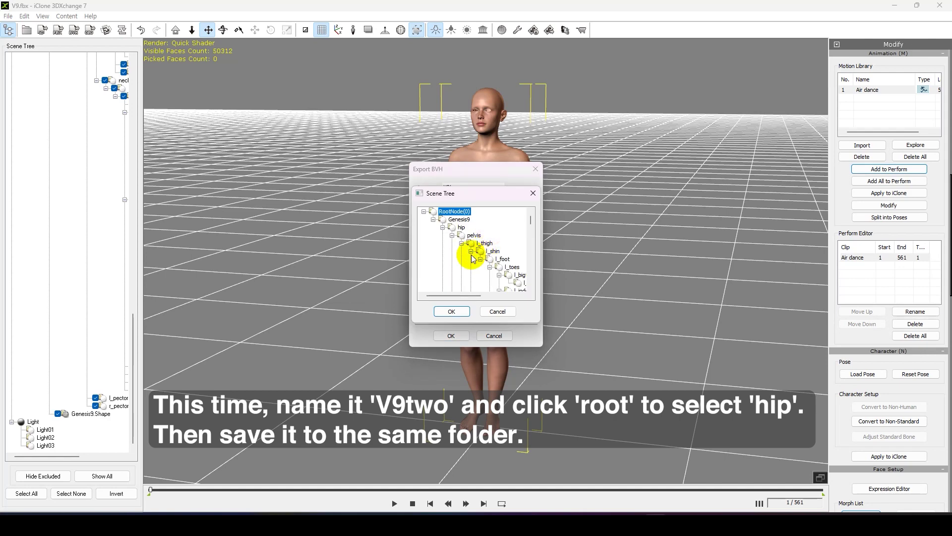
{"action": "left_click", "coordinate": [461, 227]}
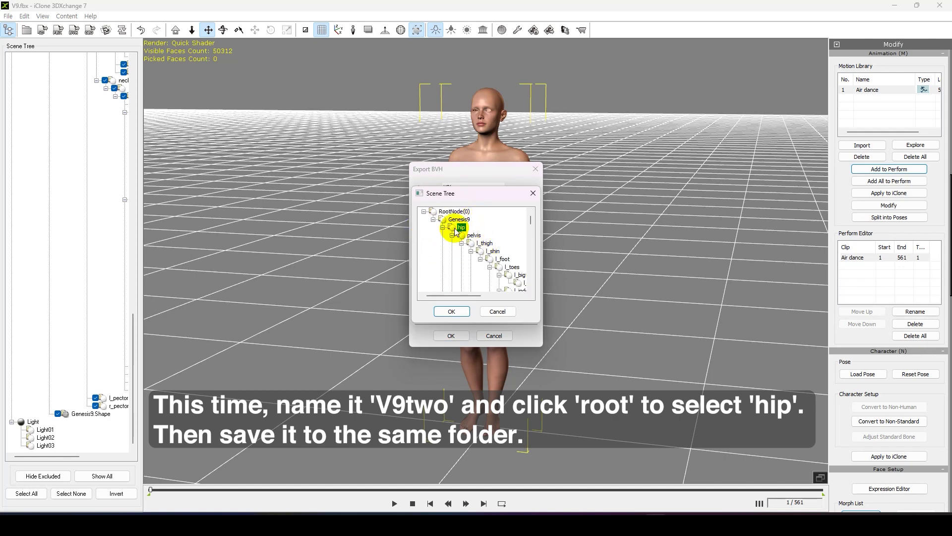
{"action": "left_click", "coordinate": [453, 310]}
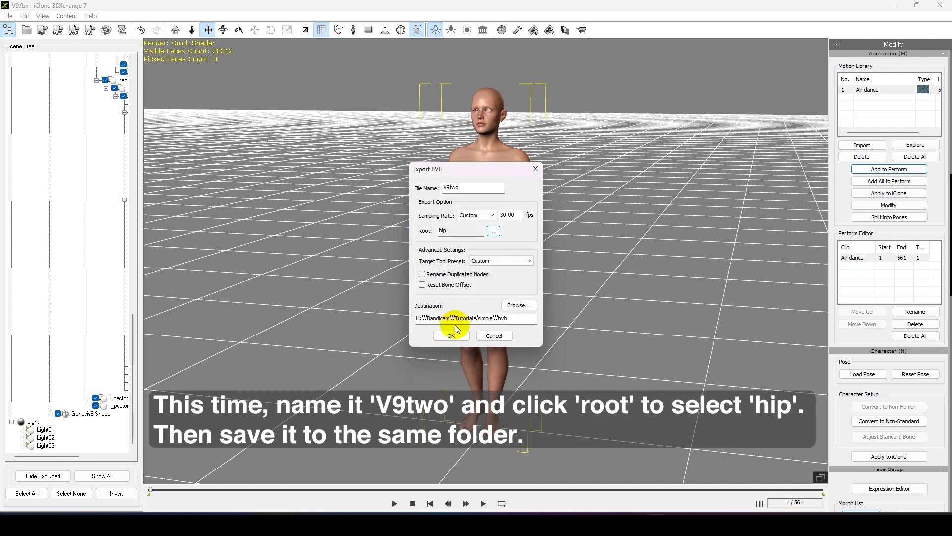
{"action": "left_click", "coordinate": [454, 335]}
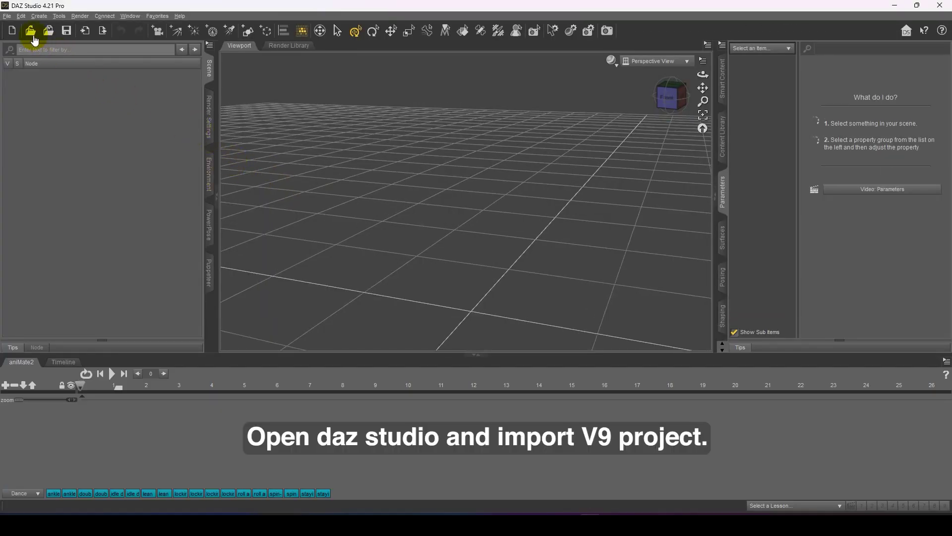
Switch to DAZ Studio and open the recent V9.duf project
{"action": "left_click", "coordinate": [7, 16]}
{"action": "mouse_move", "coordinate": [23, 52]}
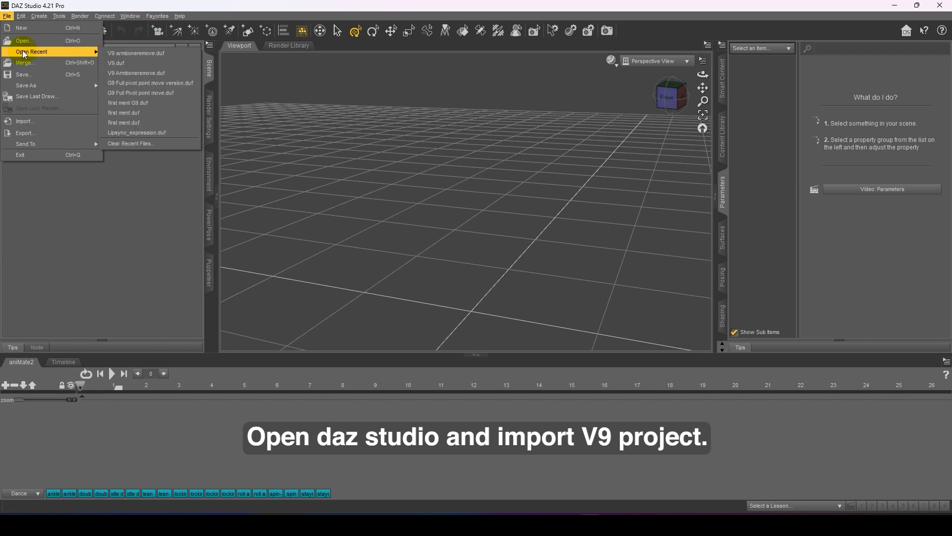
{"action": "left_click", "coordinate": [135, 64]}
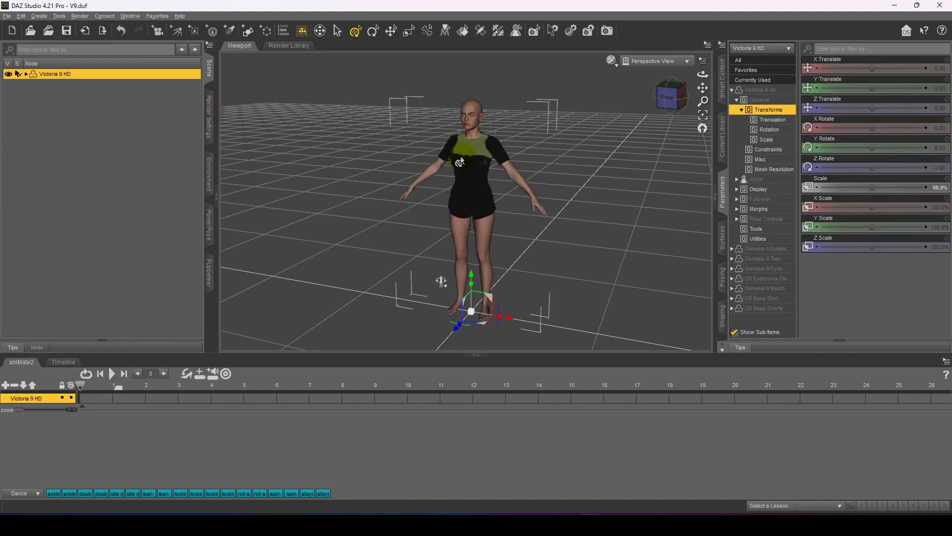
Import V9one_Air dance.bvh from the bvh folder onto the selected Victoria 9 HD character
{"action": "left_click", "coordinate": [4, 17]}
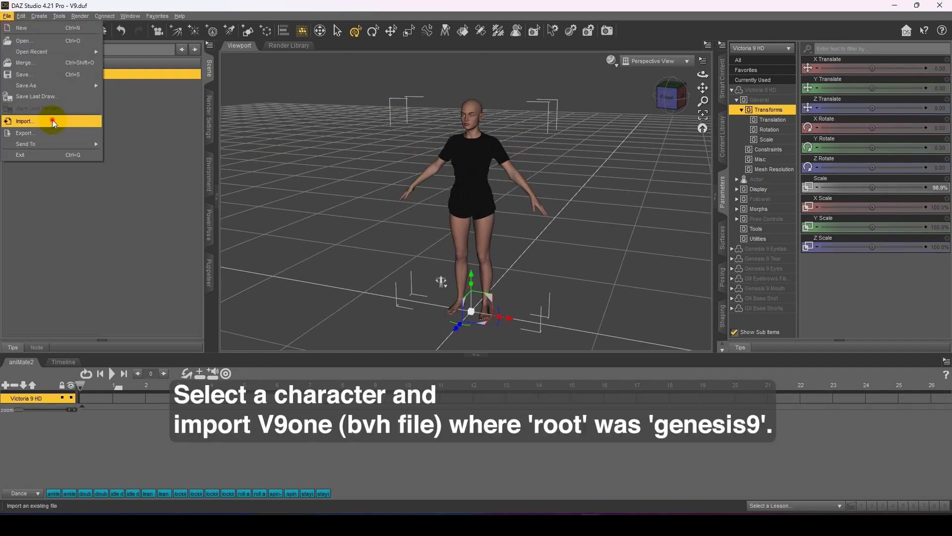
{"action": "left_click", "coordinate": [52, 120]}
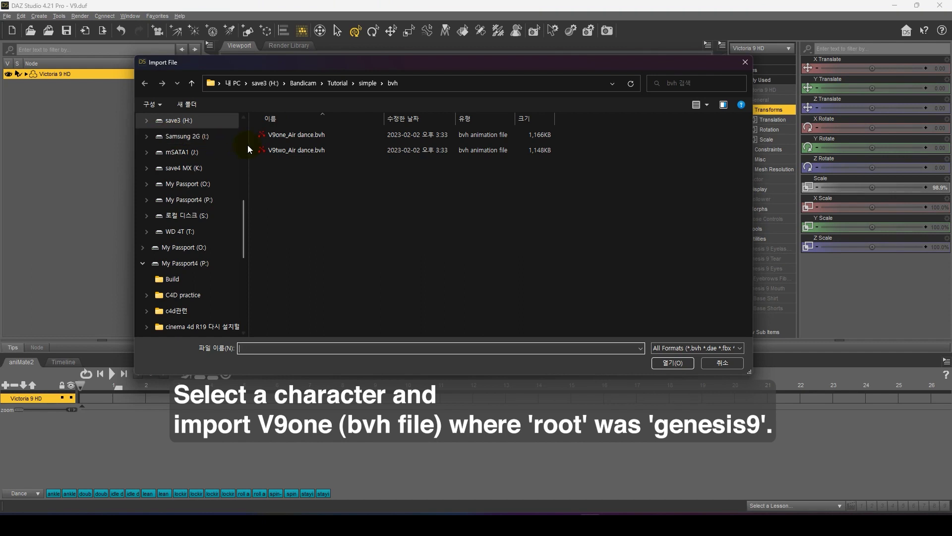
{"action": "left_click", "coordinate": [289, 134]}
{"action": "double_click", "coordinate": [286, 135]}
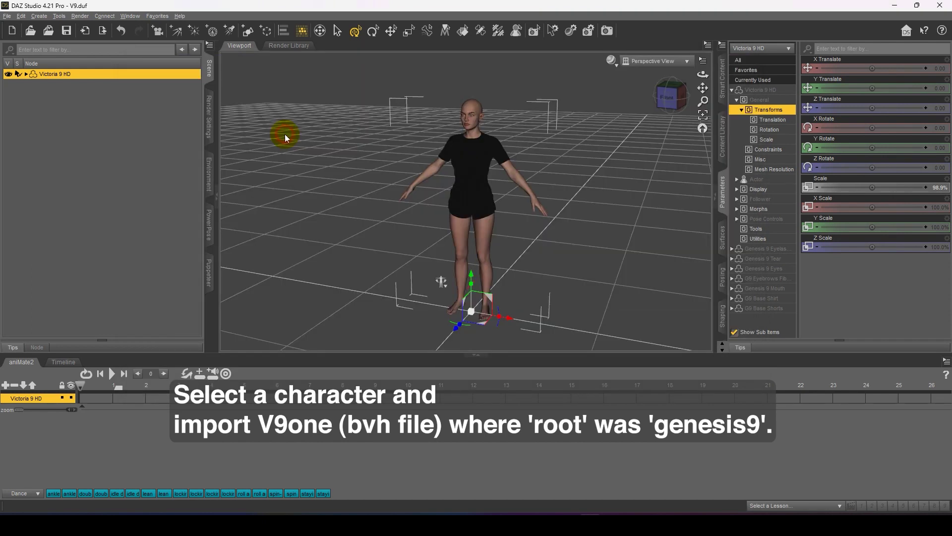
{"action": "left_click", "coordinate": [678, 414]}
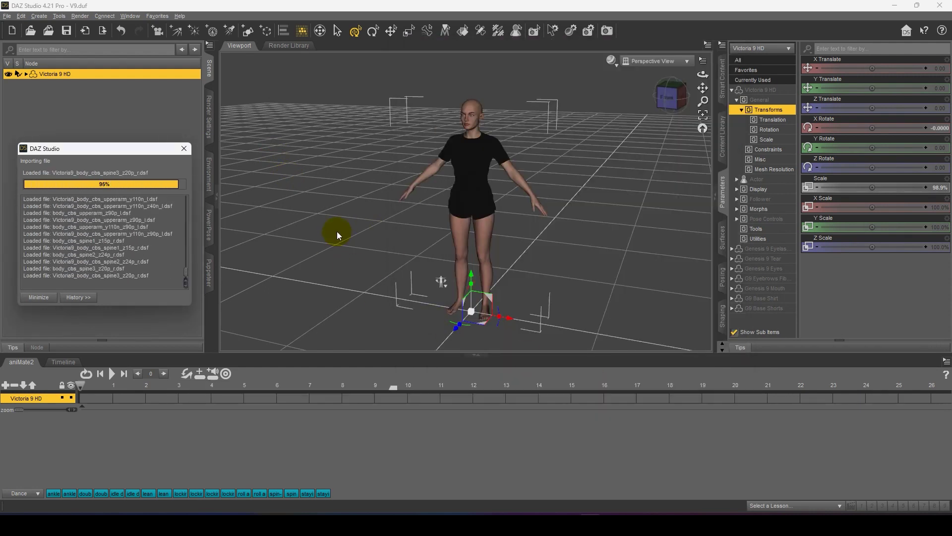
Play the imported dance animation to check the motion, stop it and return to the first frame
{"action": "left_click", "coordinate": [113, 376]}
{"action": "left_click", "coordinate": [299, 302]}
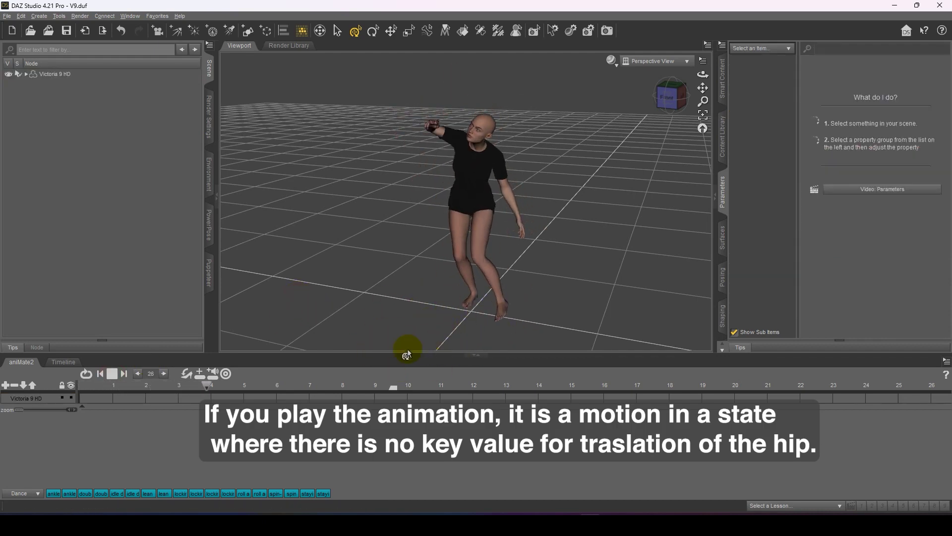
{"action": "left_click", "coordinate": [113, 375]}
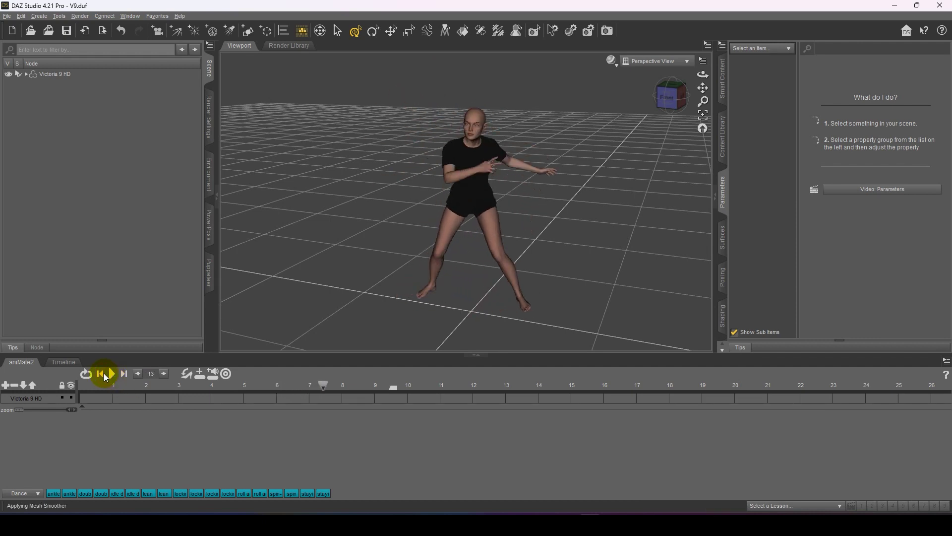
{"action": "left_click", "coordinate": [101, 374]}
Create an aniBlock from the studio keyframes as a direct copy including translation and rotation
{"action": "right_click", "coordinate": [158, 424]}
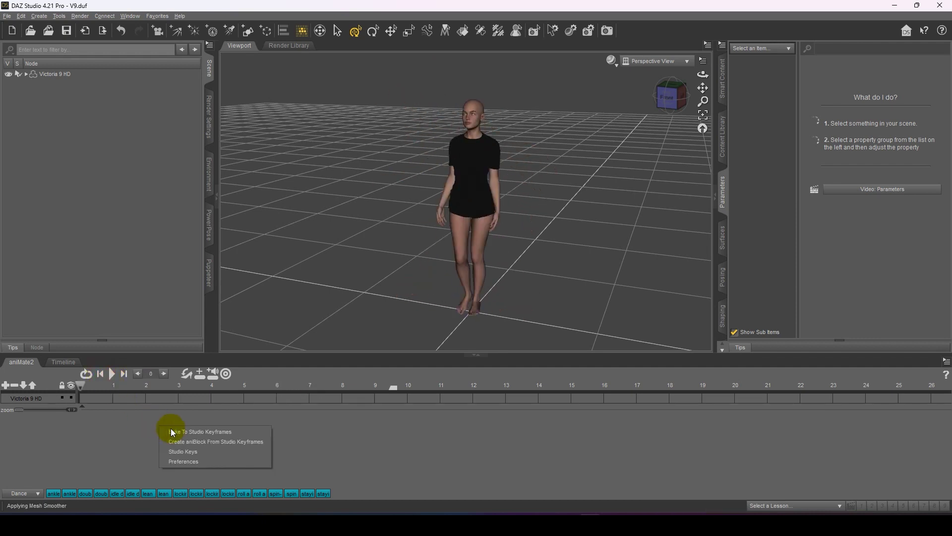
{"action": "left_click", "coordinate": [172, 442]}
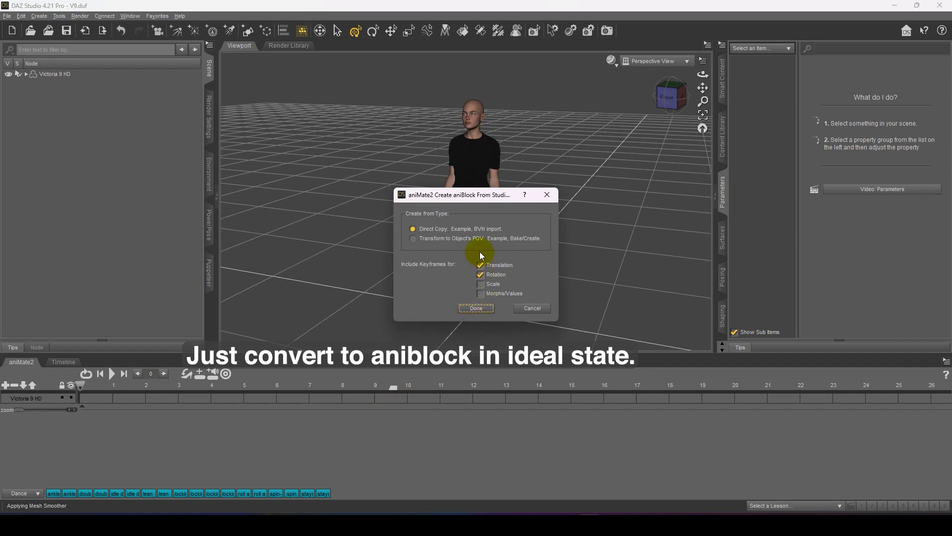
{"action": "left_click", "coordinate": [476, 308]}
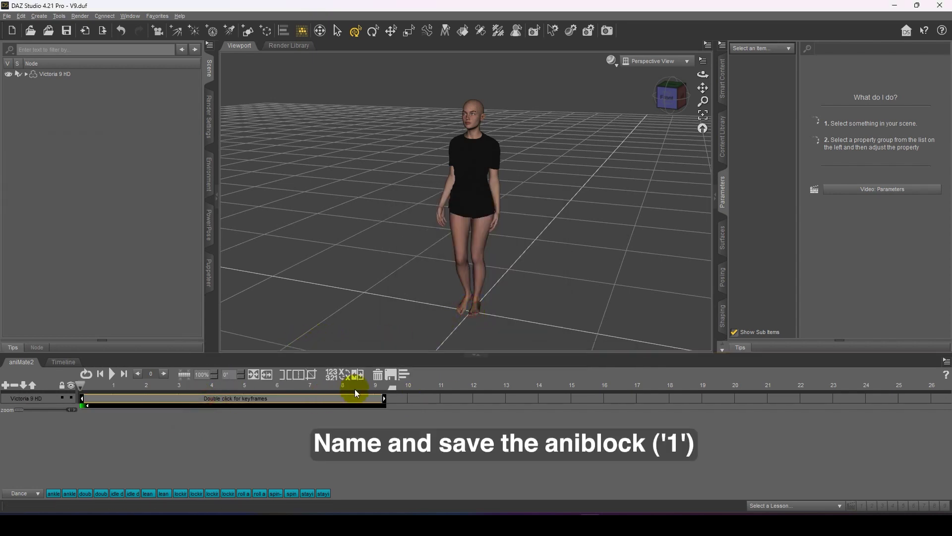
Save the aniBlock as 1.gfa in the aniblock folder, overwriting the existing file
{"action": "left_click", "coordinate": [391, 375]}
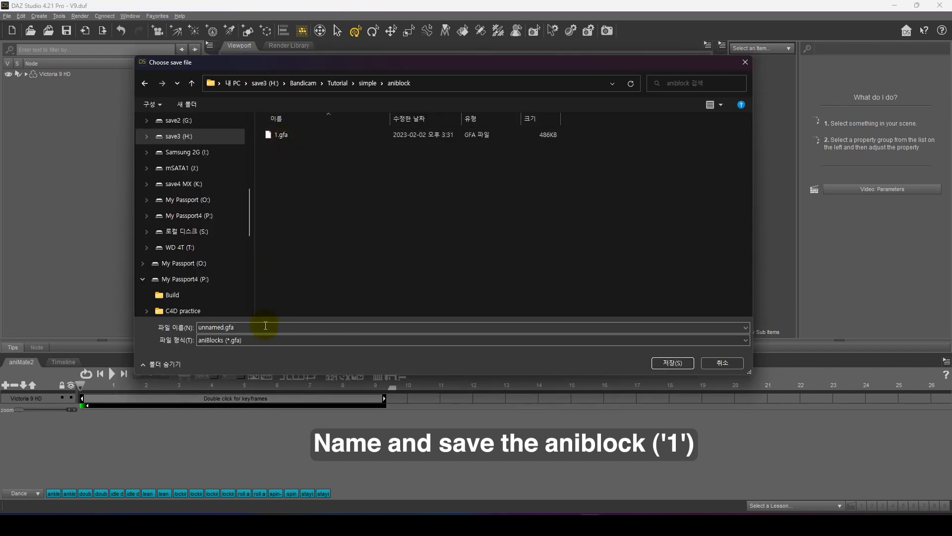
{"action": "left_click", "coordinate": [265, 325]}
{"action": "type", "text": "1"}
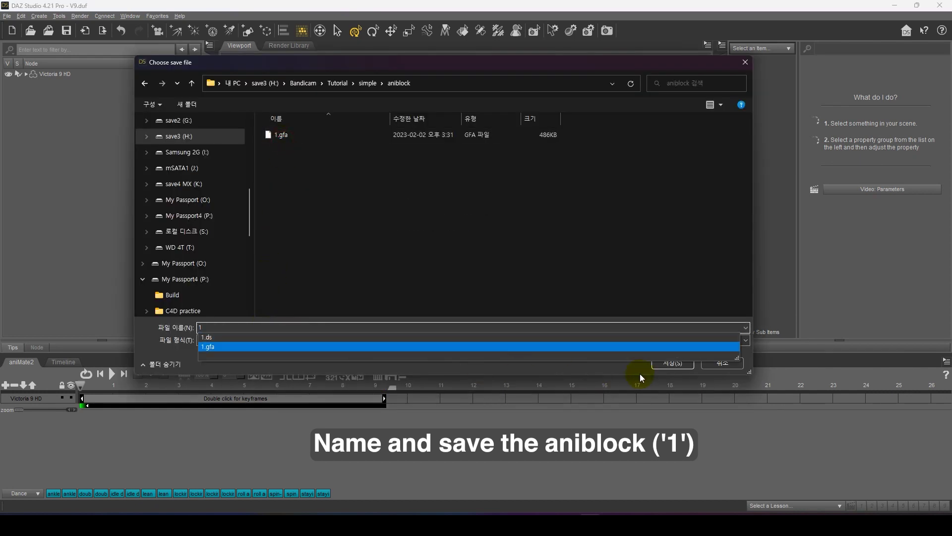
{"action": "left_click", "coordinate": [668, 367]}
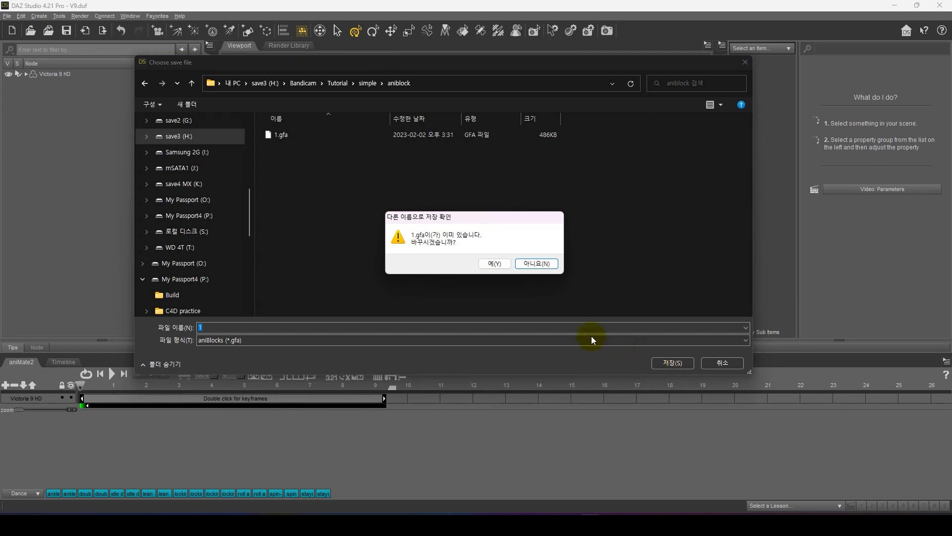
{"action": "left_click", "coordinate": [488, 267]}
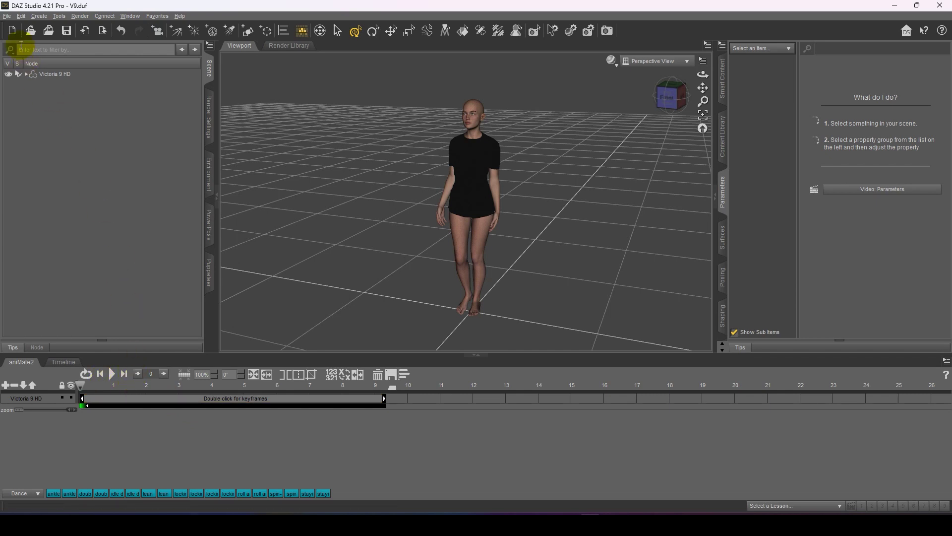
Open the recent project V9 armboneremove.duf without saving the current scene
{"action": "left_click", "coordinate": [8, 16]}
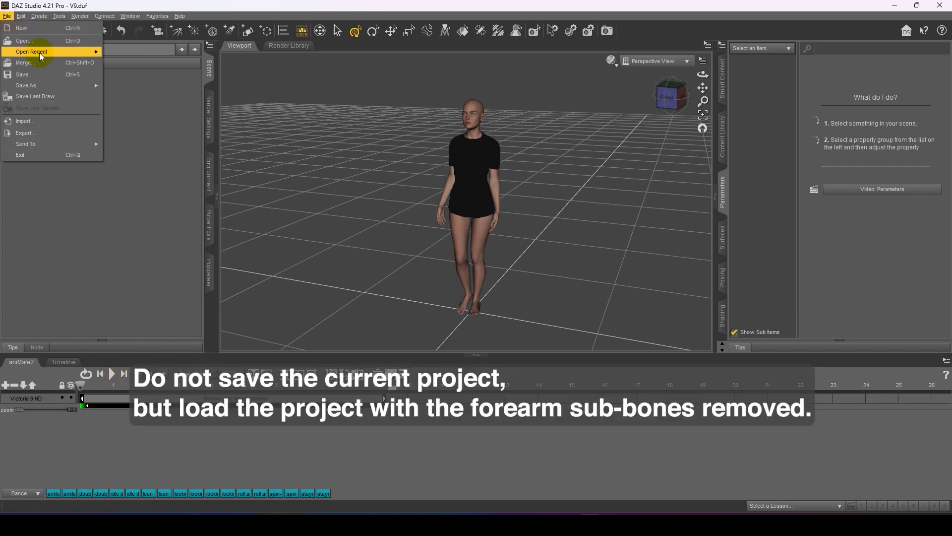
{"action": "mouse_move", "coordinate": [40, 52]}
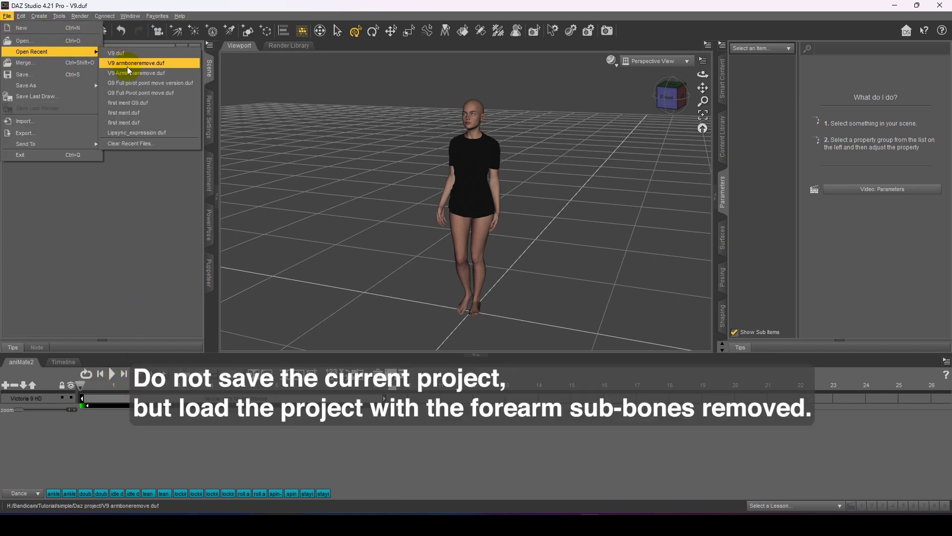
{"action": "left_click", "coordinate": [145, 64]}
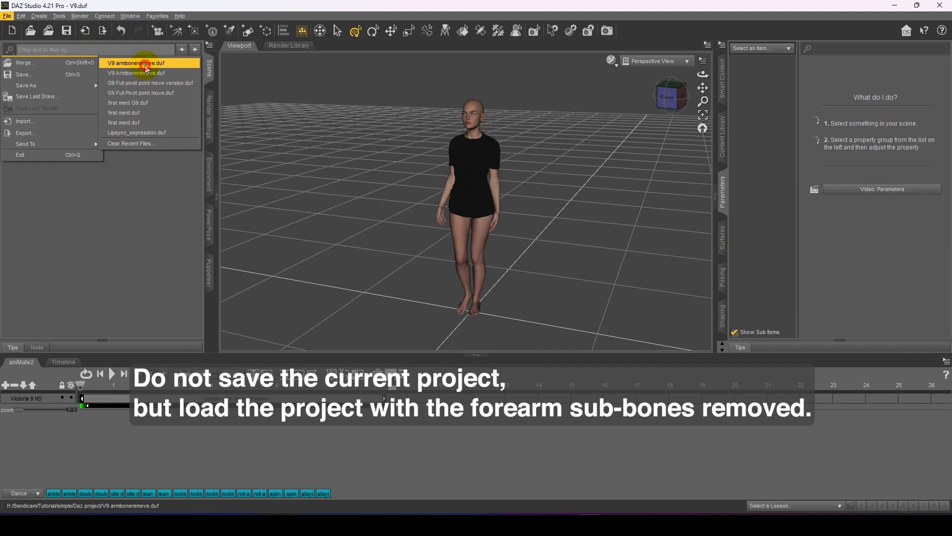
{"action": "left_click", "coordinate": [475, 270]}
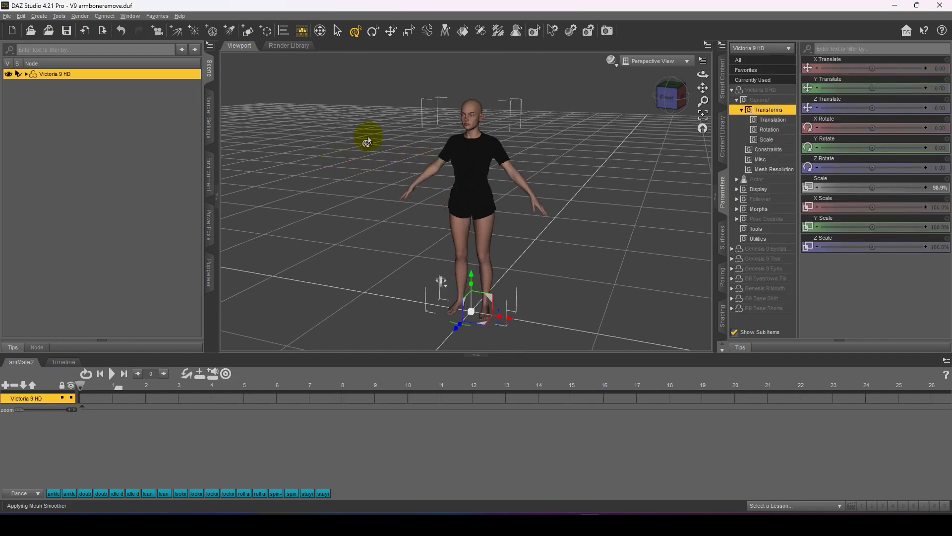
Inspect the Victoria 9 HD skeleton with the Joint Editor tool, then return to the Universal tool with the figure selected
{"action": "left_click", "coordinate": [479, 31]}
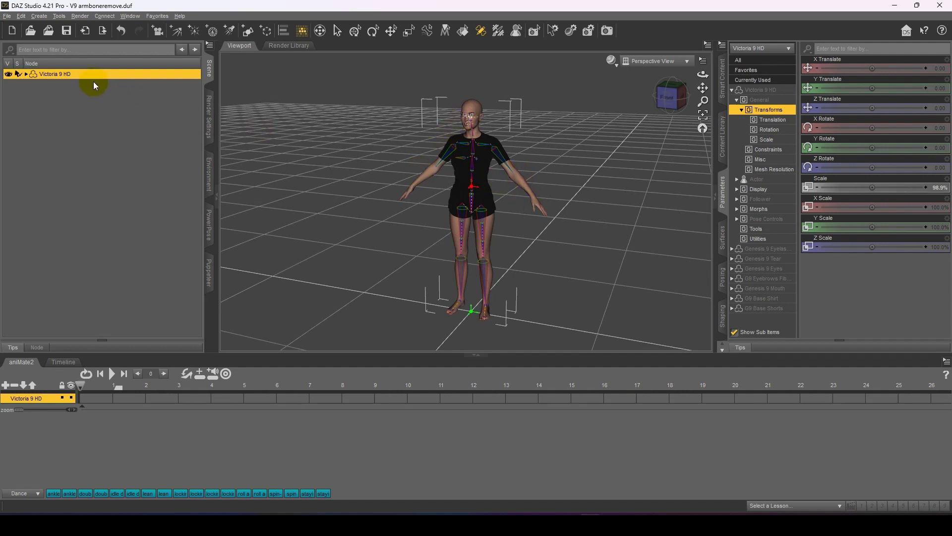
{"action": "left_click", "coordinate": [95, 126]}
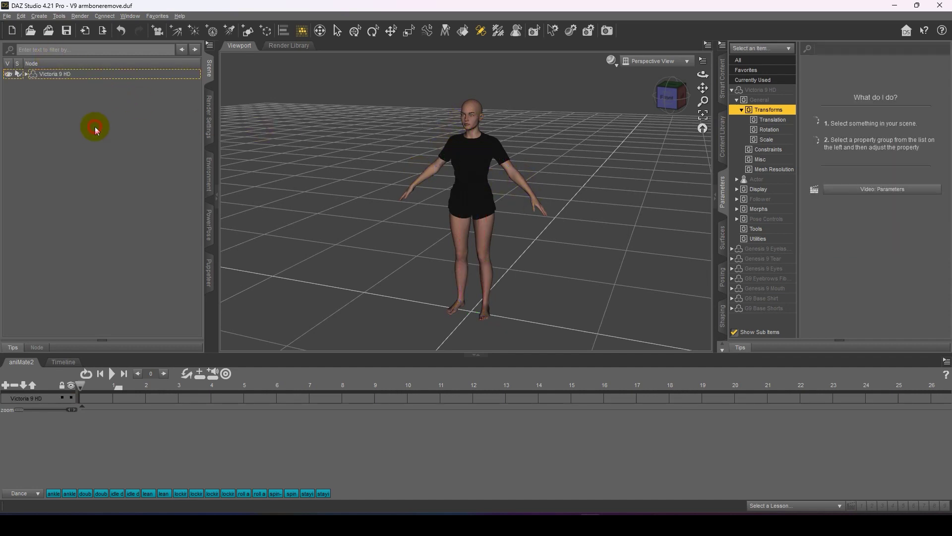
{"action": "left_click", "coordinate": [94, 74]}
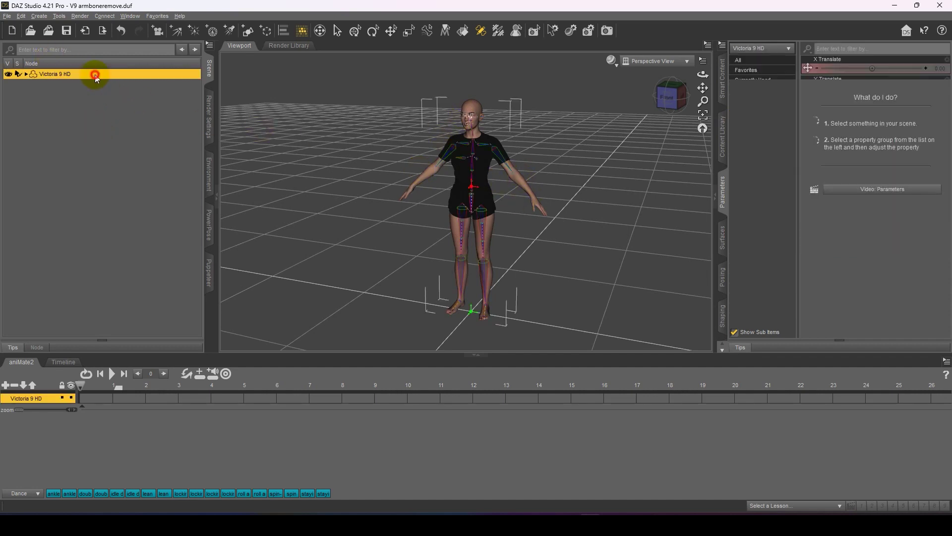
{"action": "left_click", "coordinate": [356, 33]}
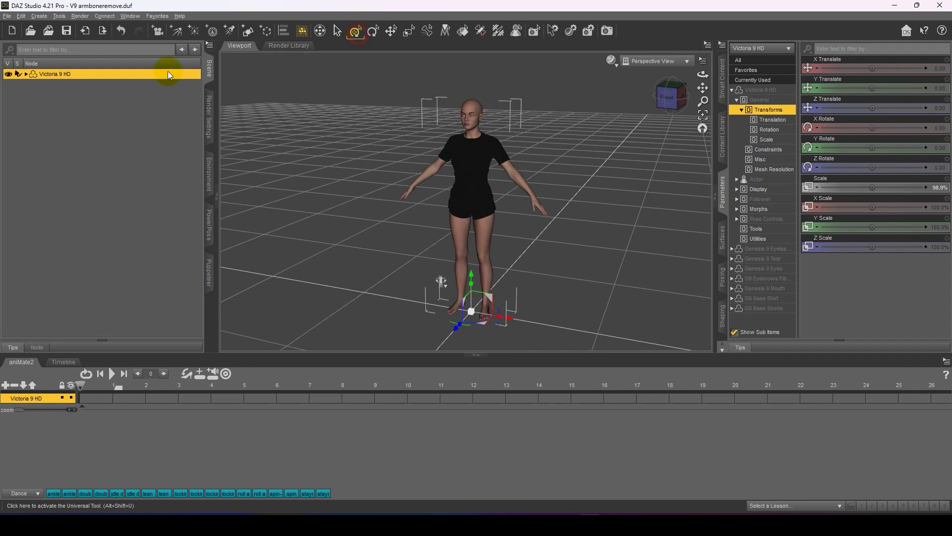
Import V9two_Air dance.bvh from the bvh folder onto Victoria 9 HD, adjusting the scene to match the file
{"action": "left_click", "coordinate": [6, 16]}
{"action": "left_click", "coordinate": [32, 123]}
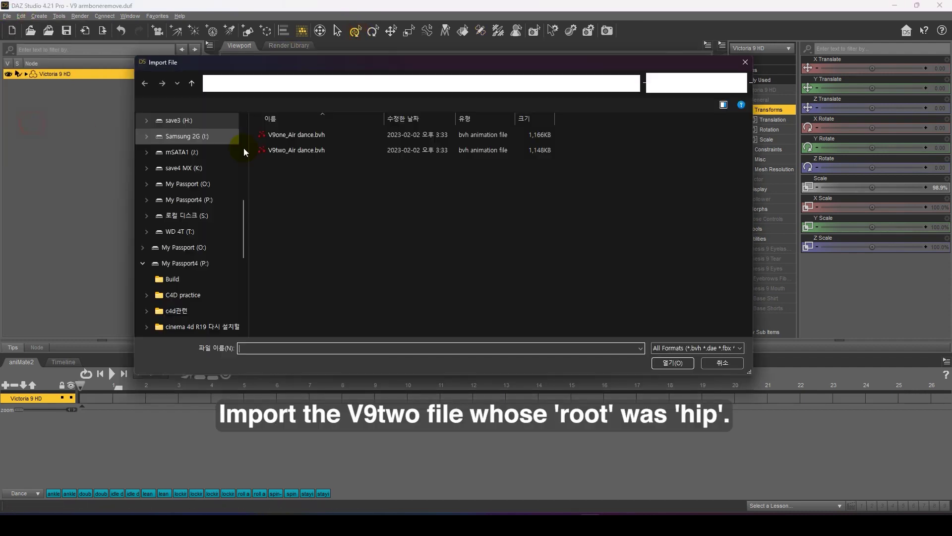
{"action": "left_click", "coordinate": [273, 151]}
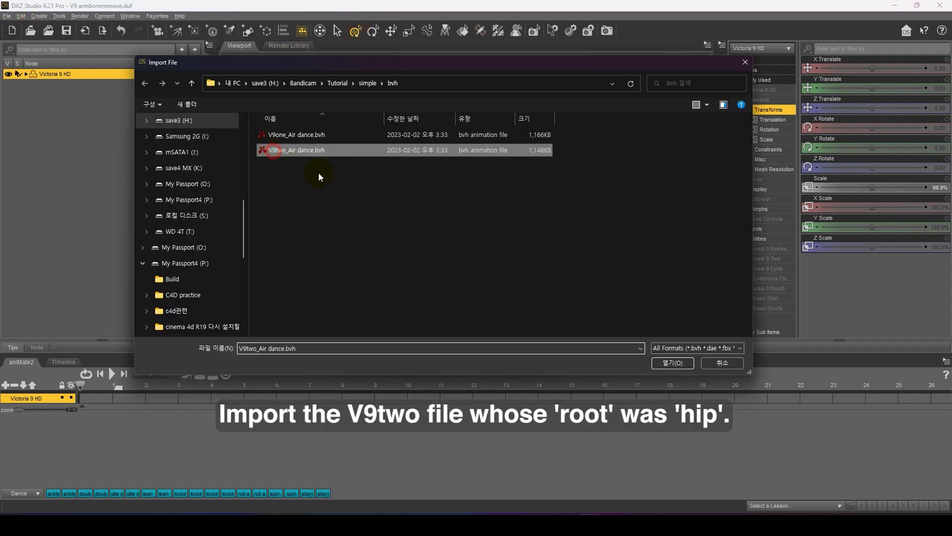
{"action": "double_click", "coordinate": [283, 151]}
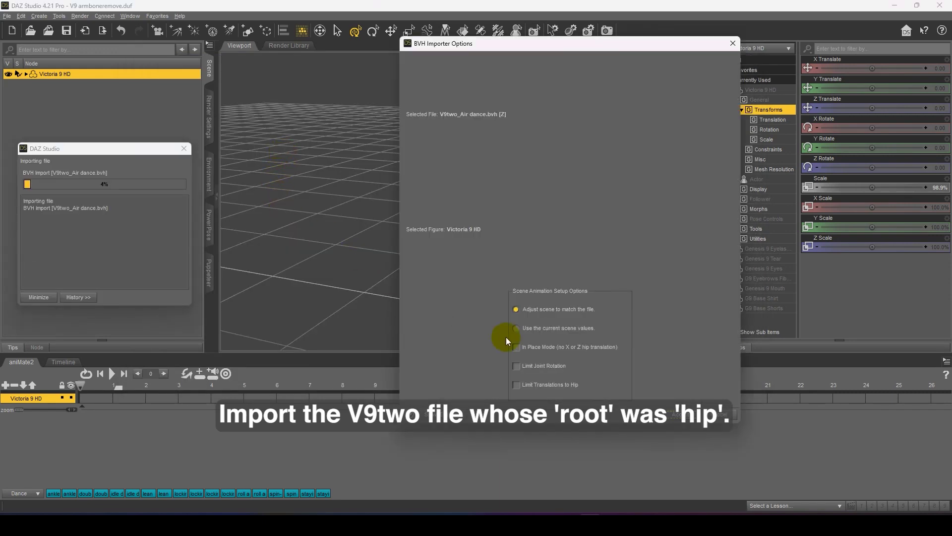
{"action": "left_click", "coordinate": [677, 413]}
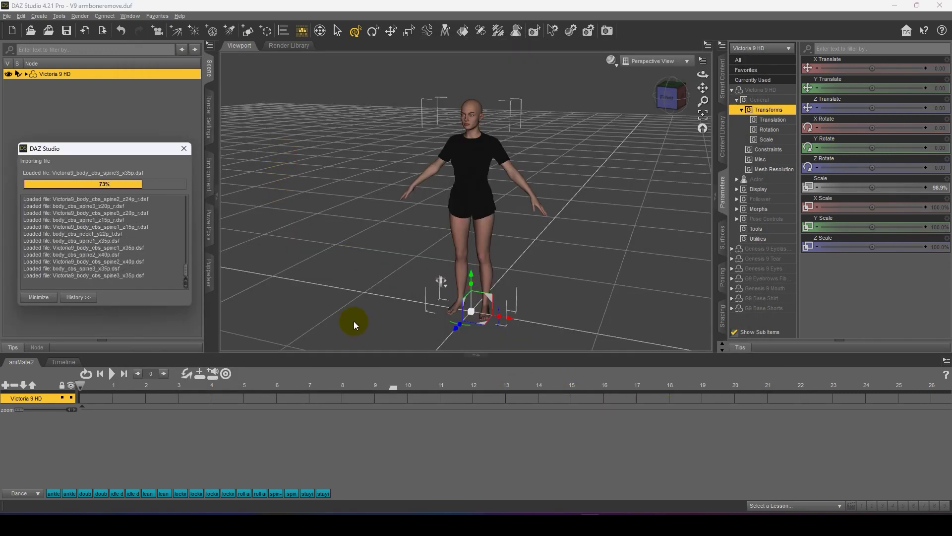
Play the imported motion from the Timeline to check it, stop it and return to the first frame
{"action": "left_click", "coordinate": [64, 363]}
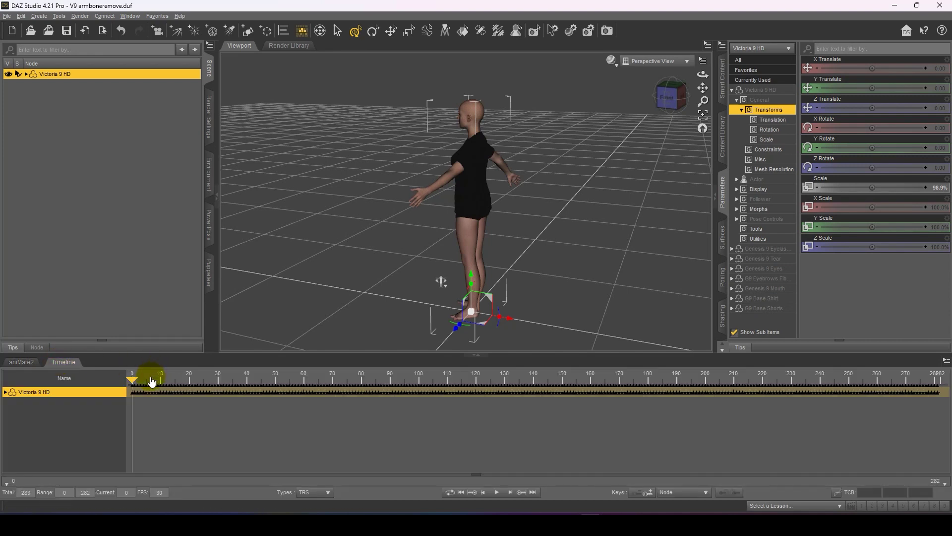
{"action": "left_click", "coordinate": [496, 492]}
{"action": "left_click", "coordinate": [590, 287]}
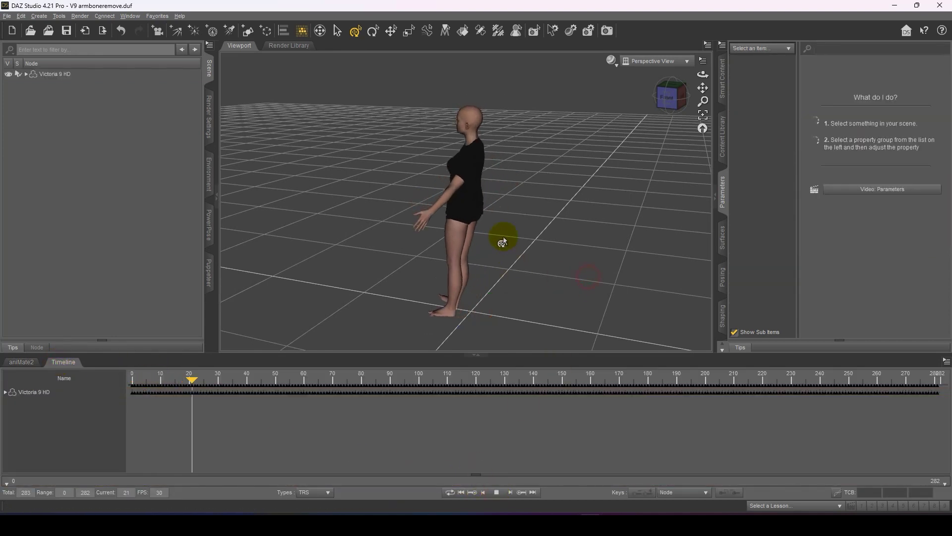
{"action": "left_click", "coordinate": [496, 492]}
{"action": "left_click", "coordinate": [460, 492]}
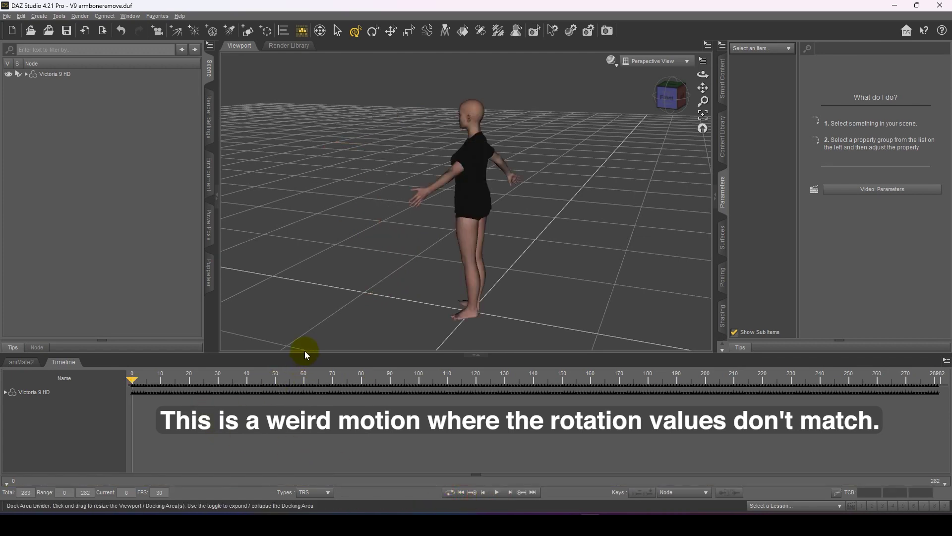
Delete the hip's rotation and scale keyframes and the pelvis and spine keyframes, keeping only the hip translation keyframes
{"action": "left_click_drag", "start_coordinate": [335, 159], "coordinate": [336, 161]}
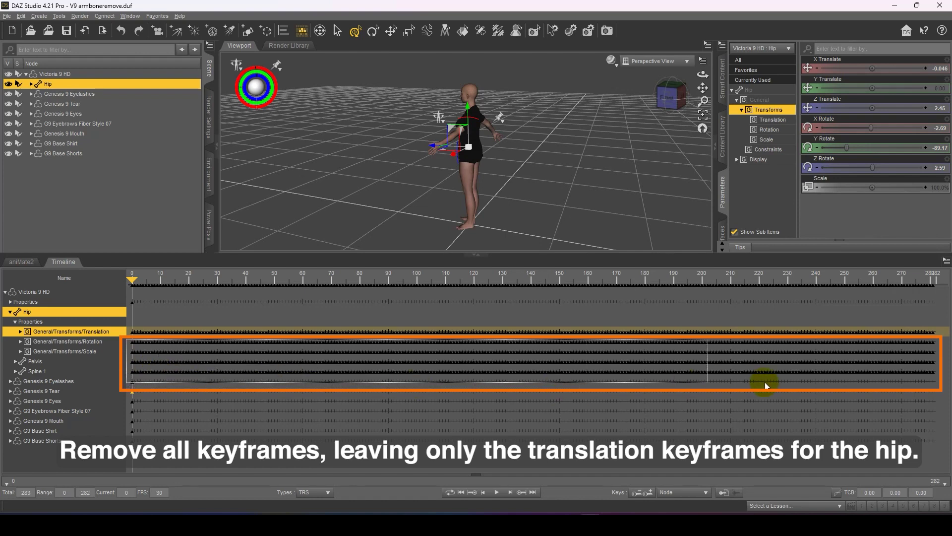
{"action": "left_click_drag", "start_coordinate": [765, 384], "coordinate": [946, 382]}
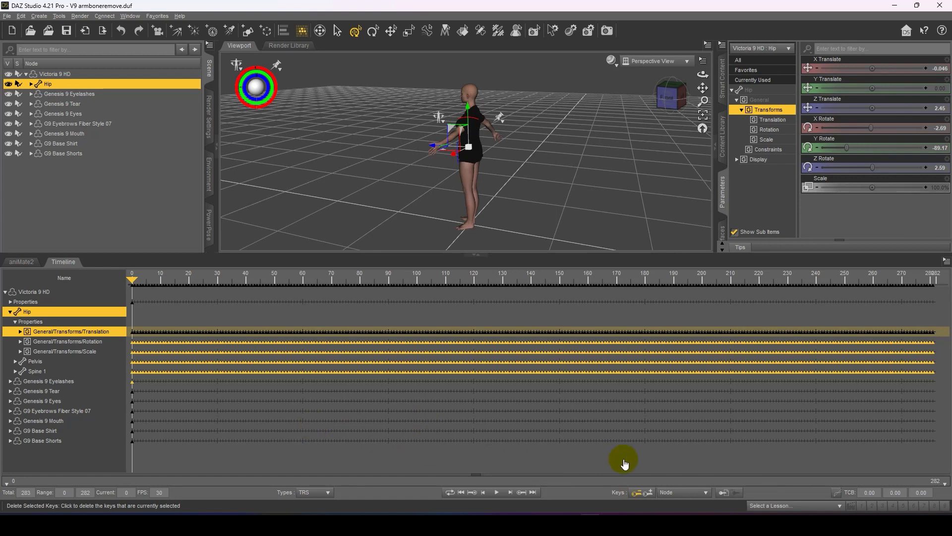
{"action": "left_click", "coordinate": [635, 492]}
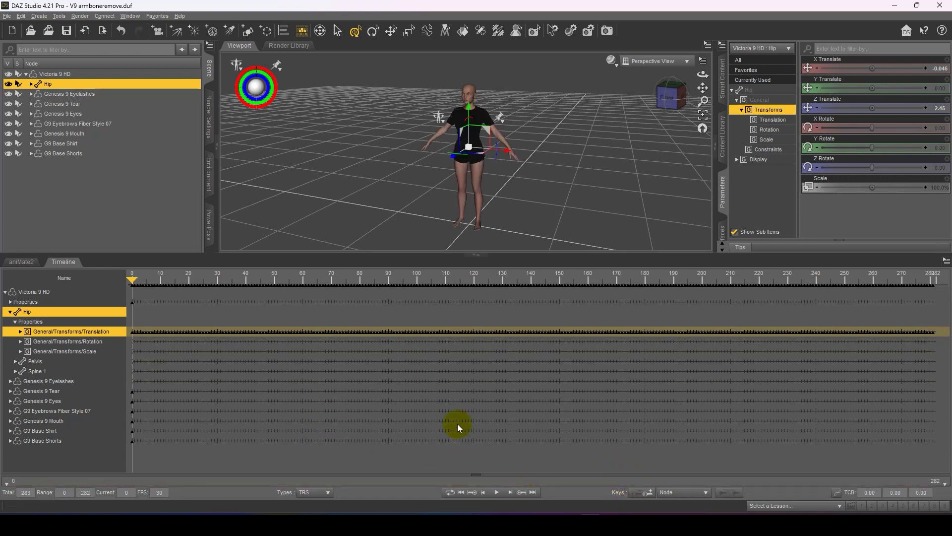
Enlarge the viewport, play the hip translation animation in aniMate2, stop it and return to the first frame
{"action": "left_click", "coordinate": [273, 235]}
{"action": "left_click_drag", "start_coordinate": [263, 250], "coordinate": [270, 343]}
{"action": "left_click", "coordinate": [23, 354]}
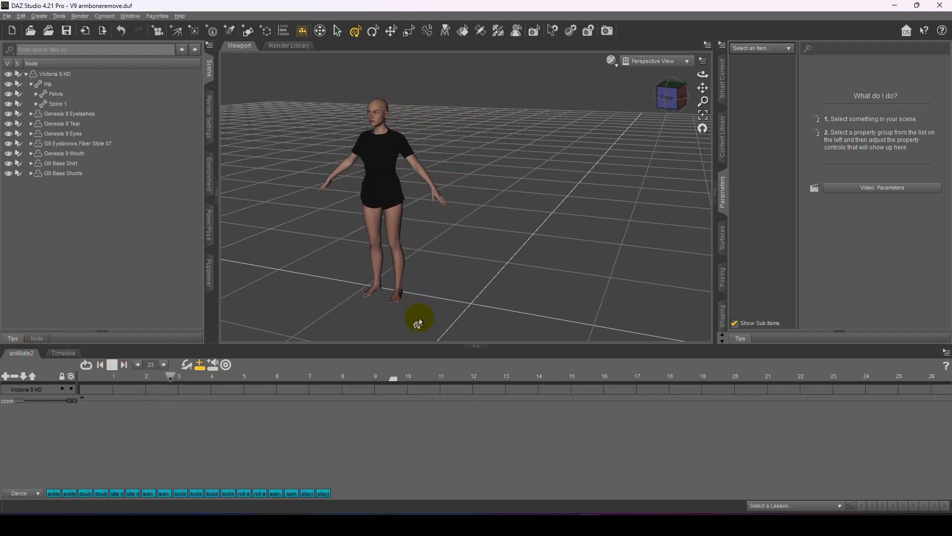
{"action": "left_click", "coordinate": [111, 365]}
{"action": "left_click", "coordinate": [98, 368]}
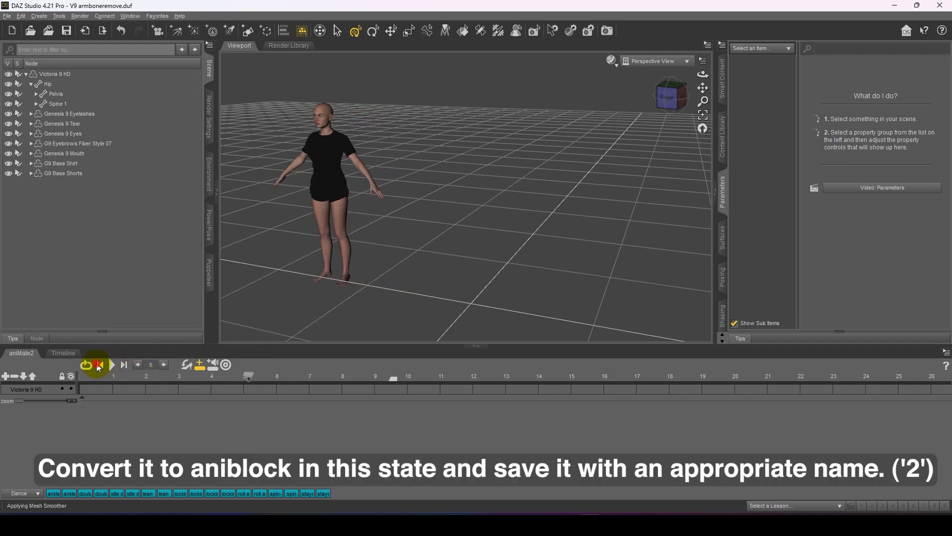
Create an aniBlock from the hip translation keyframes as a direct copy including translation and rotation
{"action": "right_click", "coordinate": [196, 419]}
{"action": "left_click", "coordinate": [220, 435]}
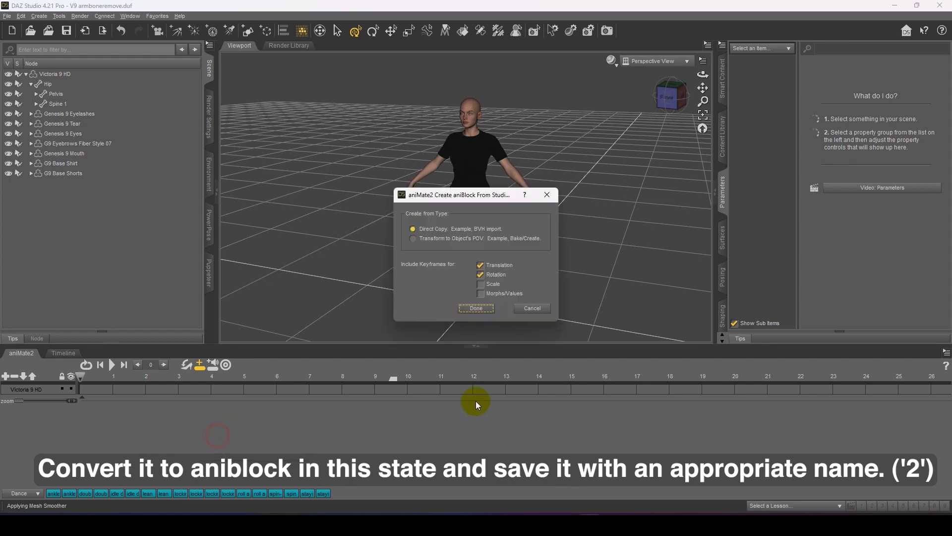
{"action": "left_click", "coordinate": [474, 309]}
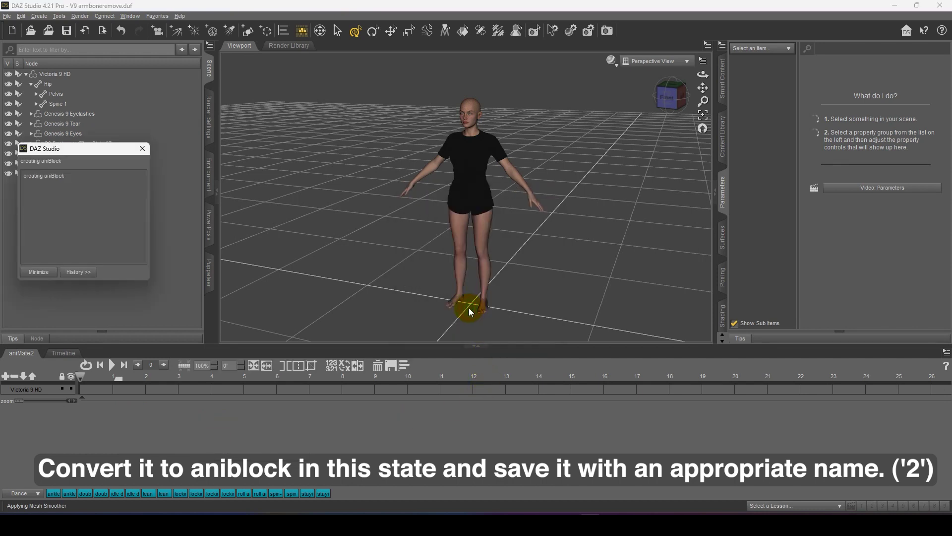
Save the new aniBlock as 2 in the aniblock folder in aniBlocks (*.gfa) format
{"action": "left_click", "coordinate": [246, 390]}
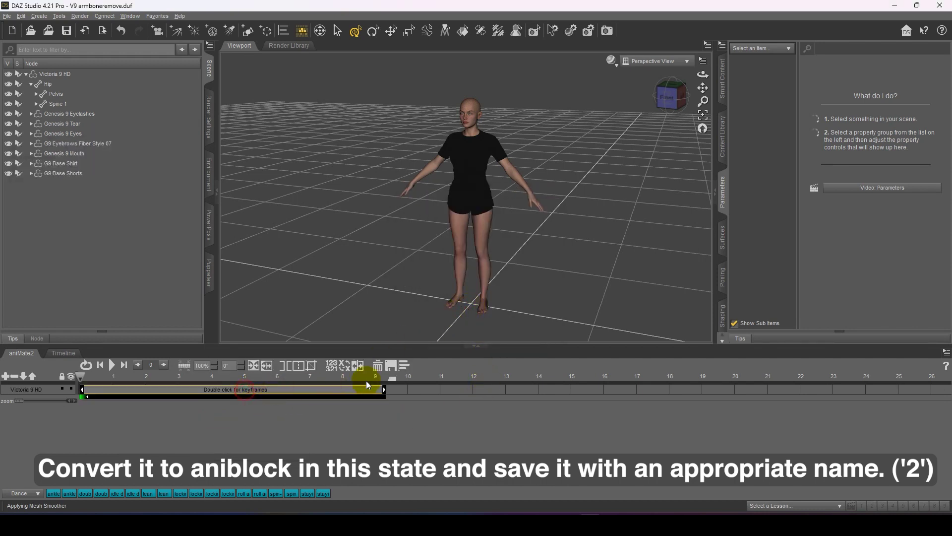
{"action": "left_click", "coordinate": [389, 366]}
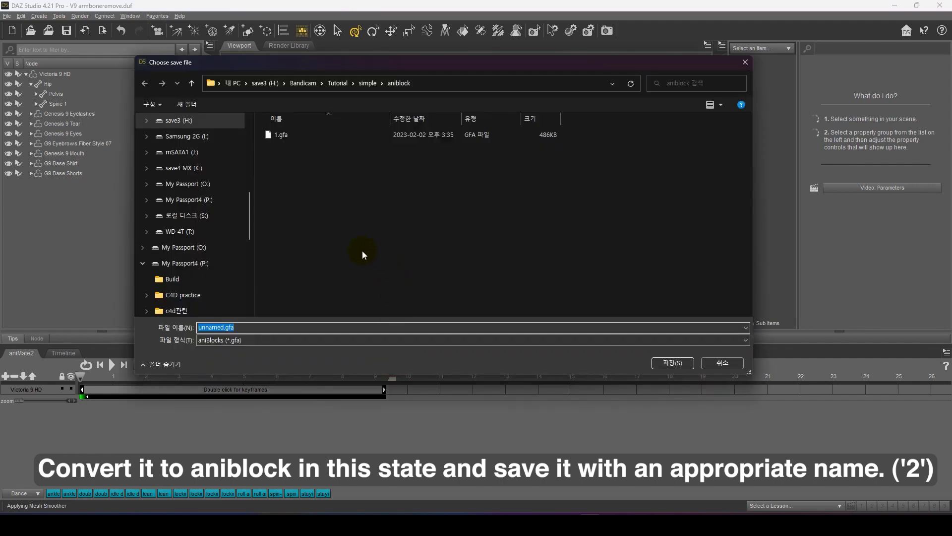
{"action": "type", "text": "2"}
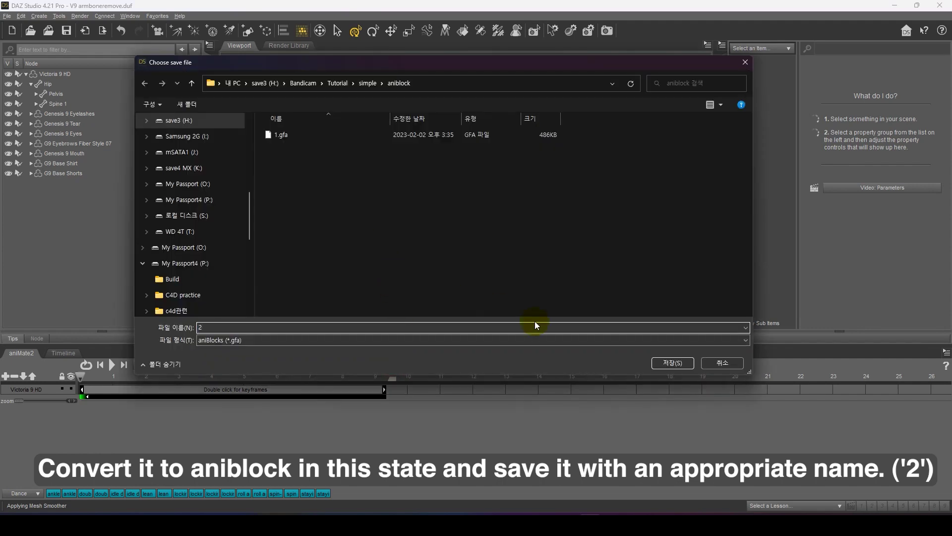
{"action": "left_click", "coordinate": [661, 366]}
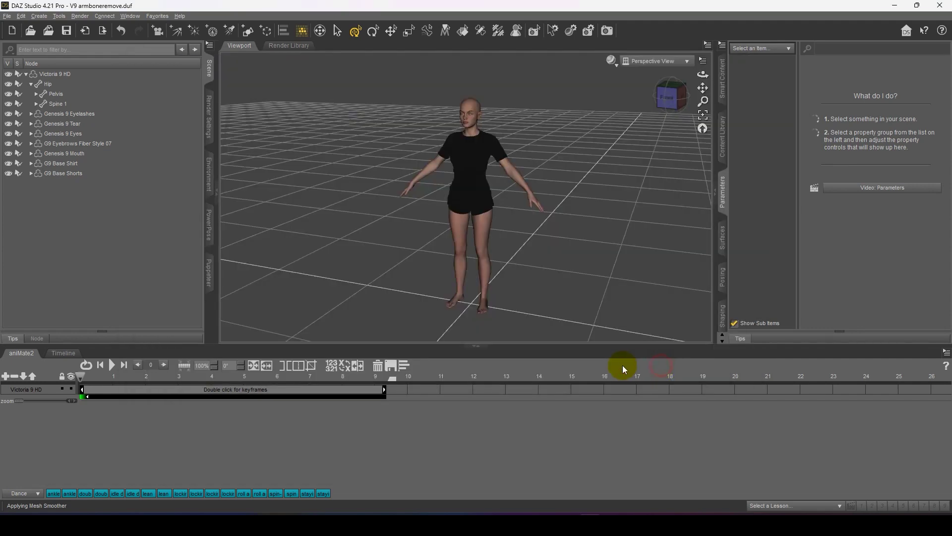
{"action": "left_click", "coordinate": [230, 434]}
Open the recent project V9.duf without saving the current scene
{"action": "left_click", "coordinate": [7, 15]}
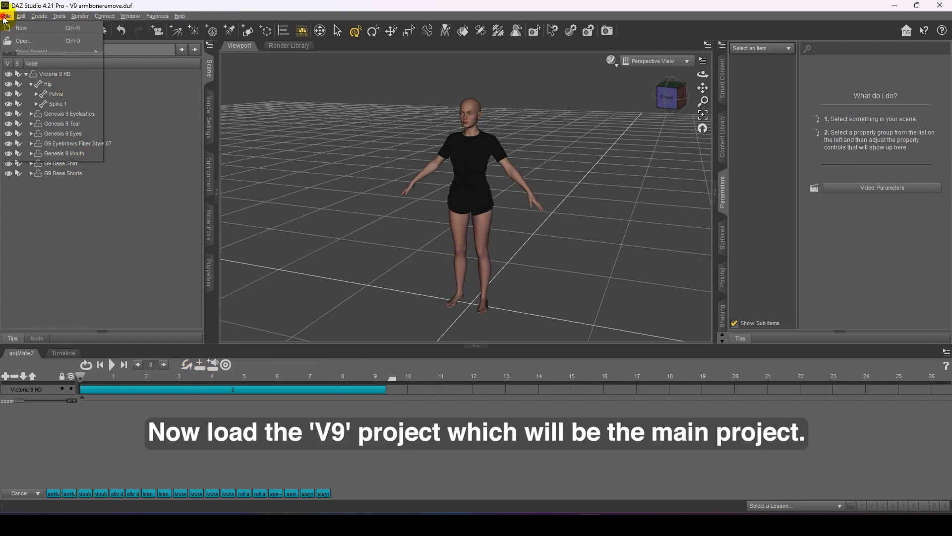
{"action": "mouse_move", "coordinate": [16, 52]}
{"action": "left_click", "coordinate": [130, 53]}
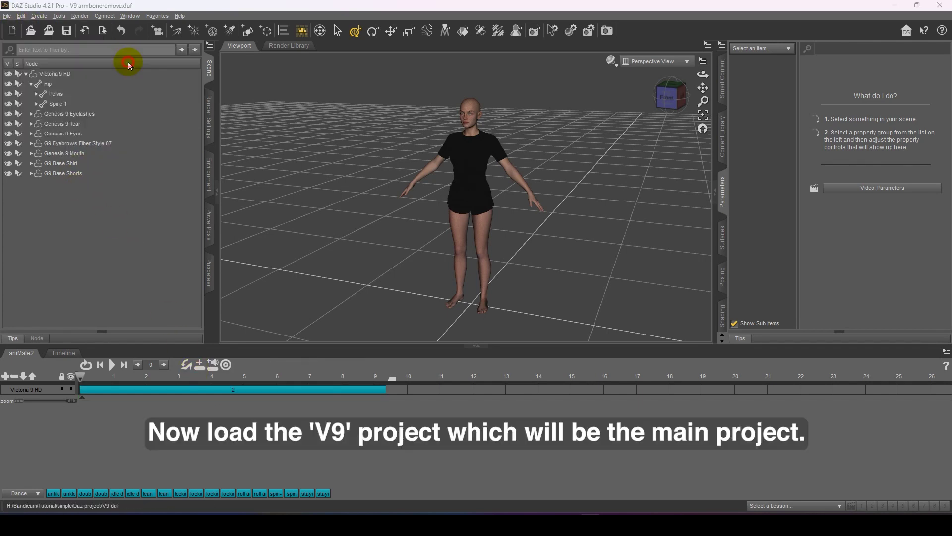
{"action": "left_click", "coordinate": [472, 277]}
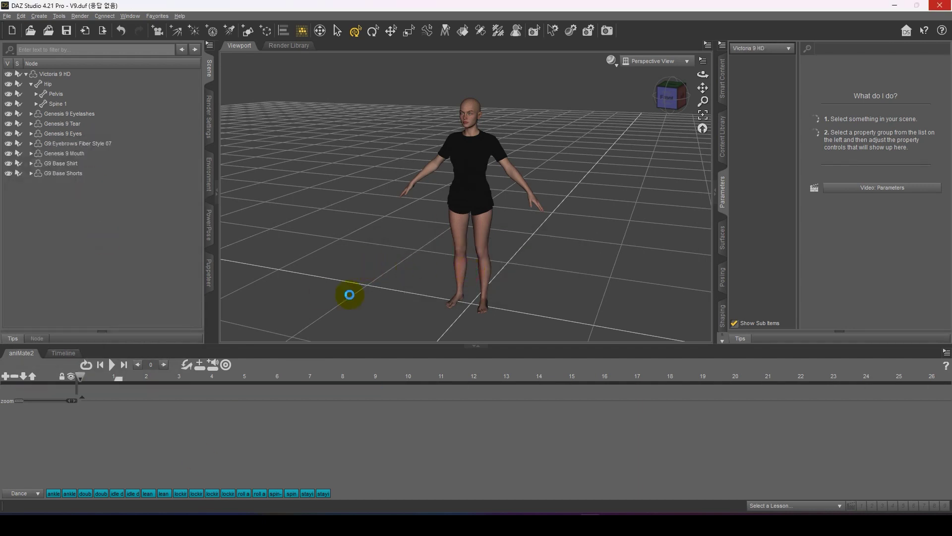
Expand and select Victoria 9 HD, inspect its bones with the Joint Editor tool and return to the Universal tool
{"action": "left_click", "coordinate": [27, 74]}
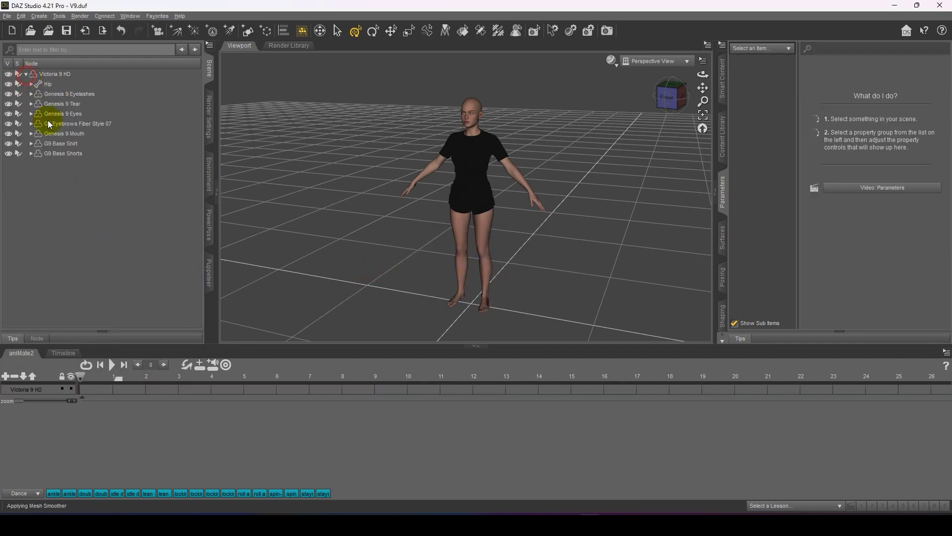
{"action": "left_click", "coordinate": [57, 74]}
{"action": "left_click", "coordinate": [480, 30]}
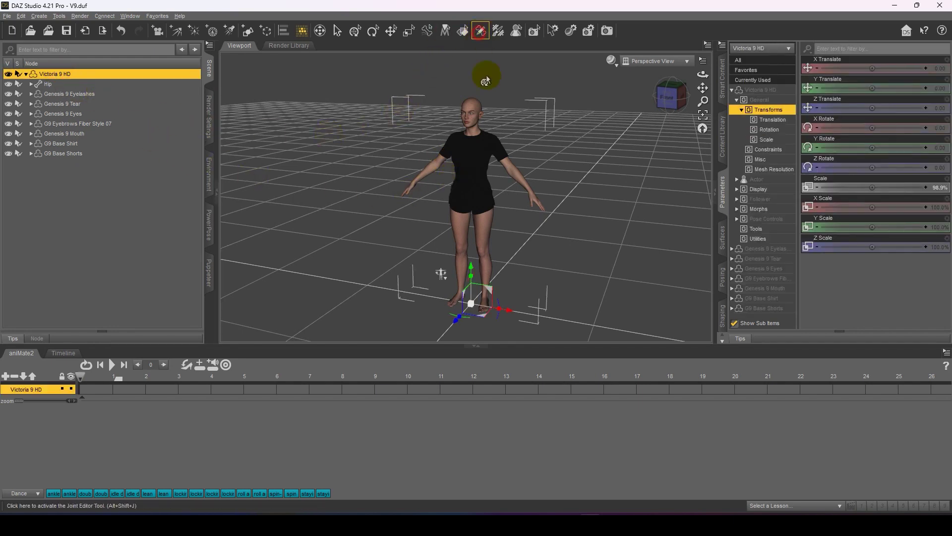
{"action": "left_click", "coordinate": [355, 31]}
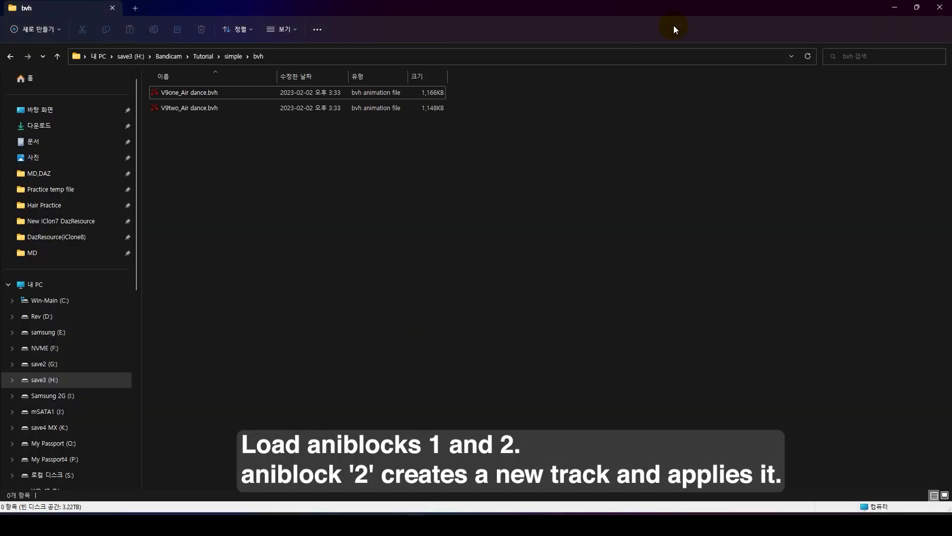
Switch to File Explorer, open the simple\aniblock folder and place its window over DAZ Studio clear of the aniMate2 track
{"action": "left_click", "coordinate": [234, 57]}
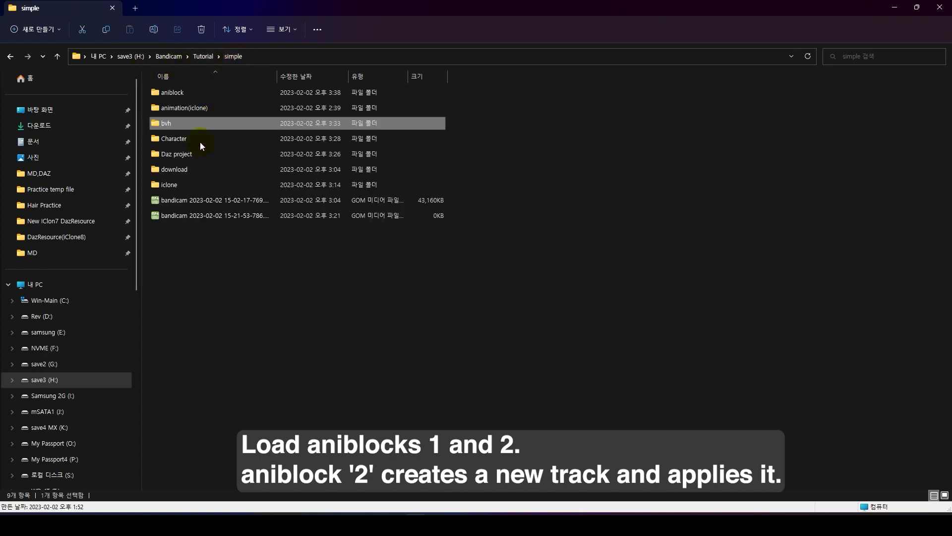
{"action": "double_click", "coordinate": [171, 93]}
{"action": "left_click", "coordinate": [912, 9]}
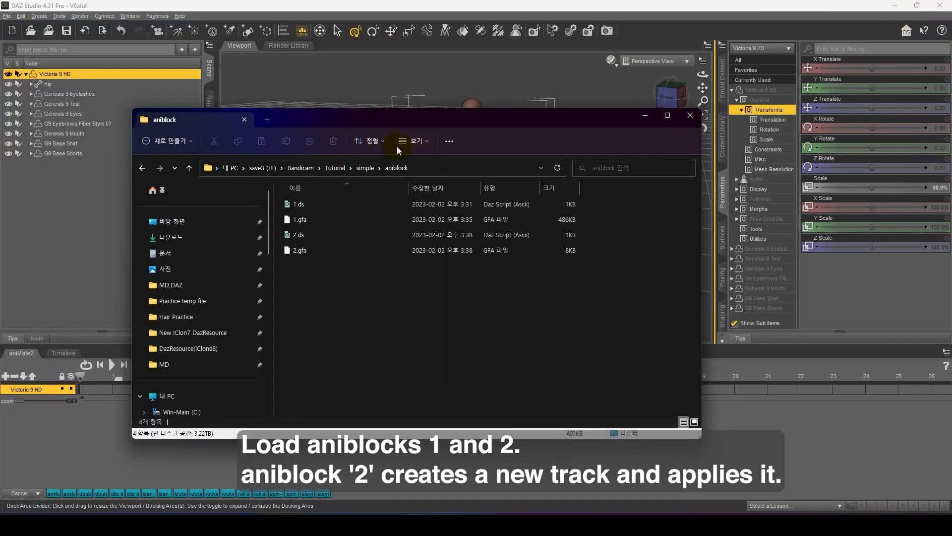
{"action": "left_click_drag", "start_coordinate": [377, 97], "coordinate": [826, 325]}
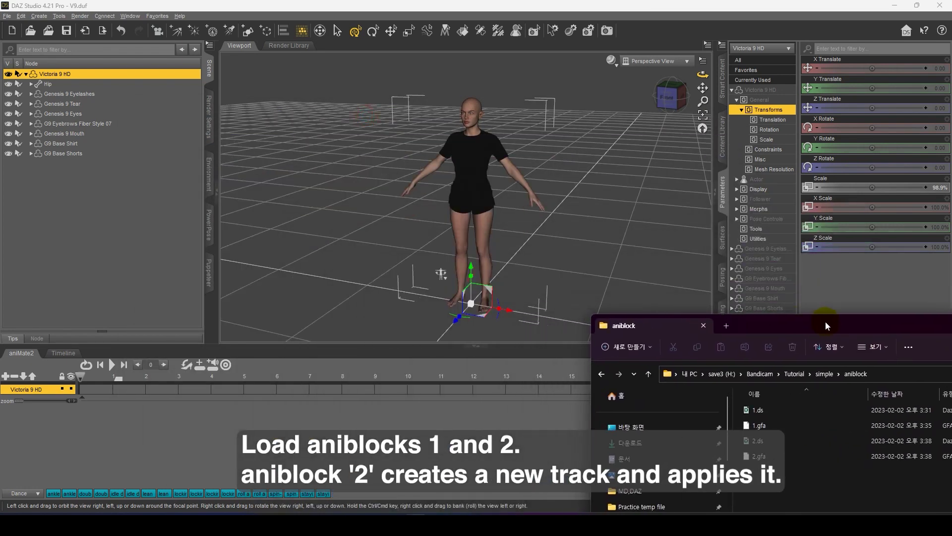
Load aniBlock 1.ds from the aniblock folder onto Victoria 9 HD, then play and stop its motion in aniMate2
{"action": "left_click", "coordinate": [758, 410]}
{"action": "left_click_drag", "start_coordinate": [758, 410], "coordinate": [484, 236]}
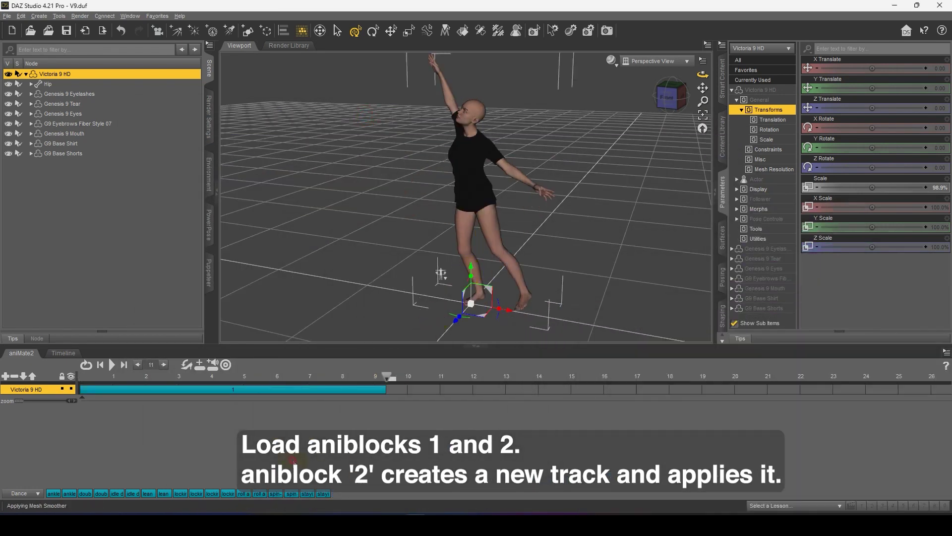
{"action": "left_click", "coordinate": [317, 303]}
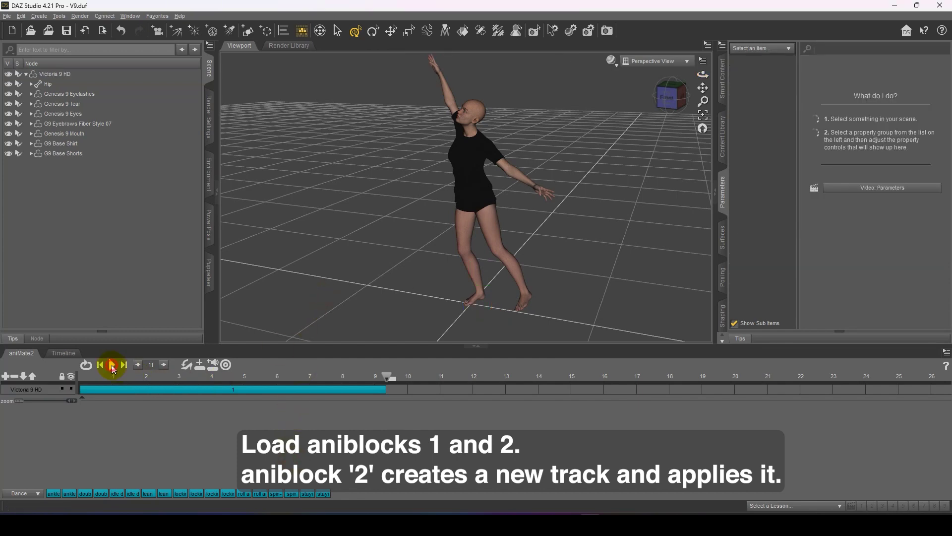
{"action": "left_click", "coordinate": [112, 366]}
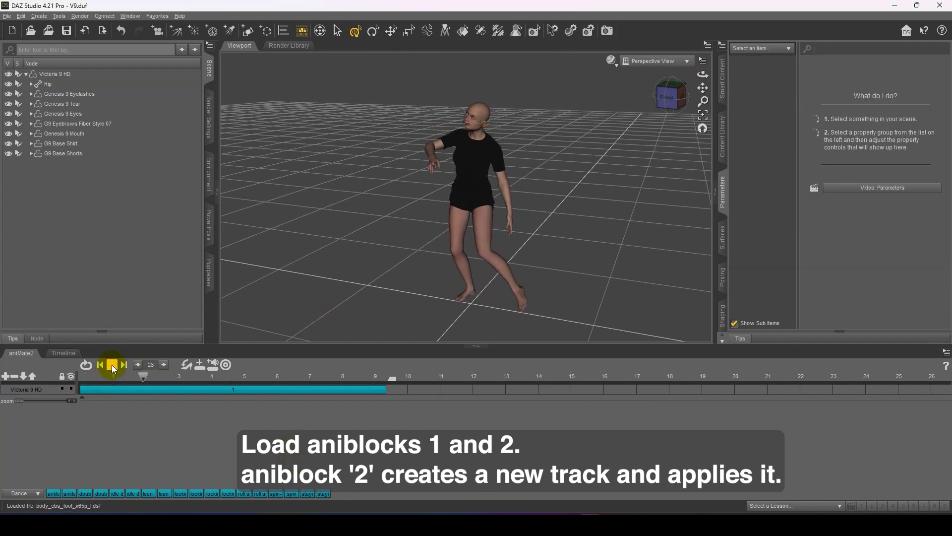
{"action": "left_click", "coordinate": [112, 366]}
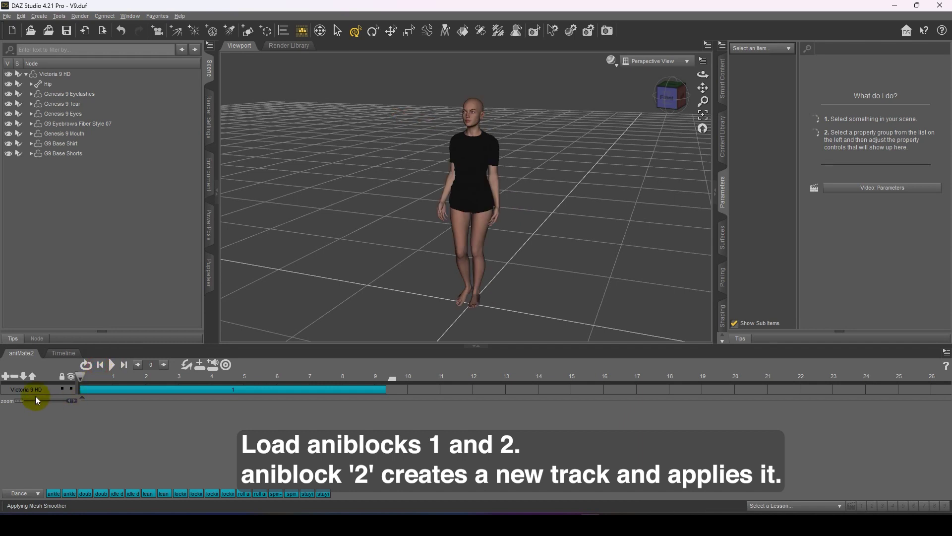
Add a sub track under the Victoria 9 HD track and load aniBlock 2.ds into it, with the figure selected
{"action": "left_click", "coordinate": [29, 389]}
{"action": "left_click", "coordinate": [5, 376]}
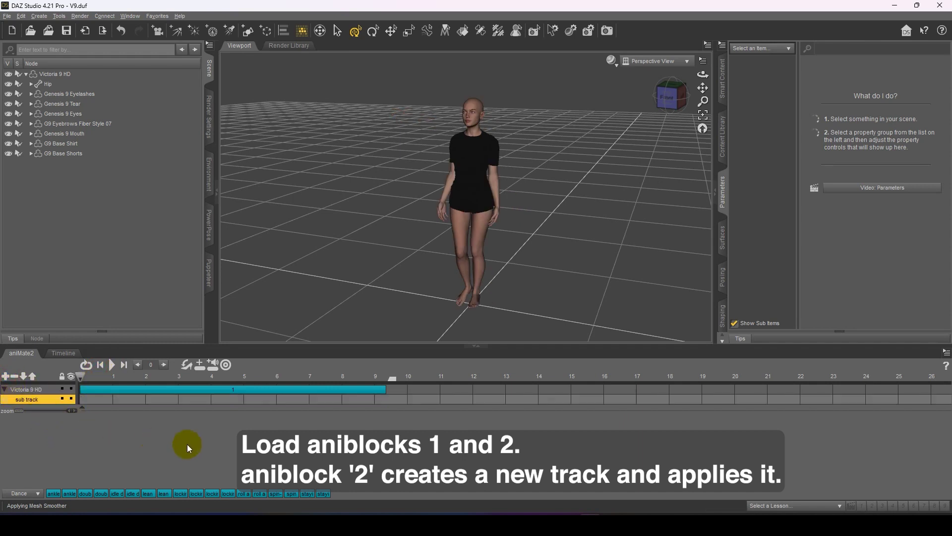
{"action": "left_click", "coordinate": [446, 523]}
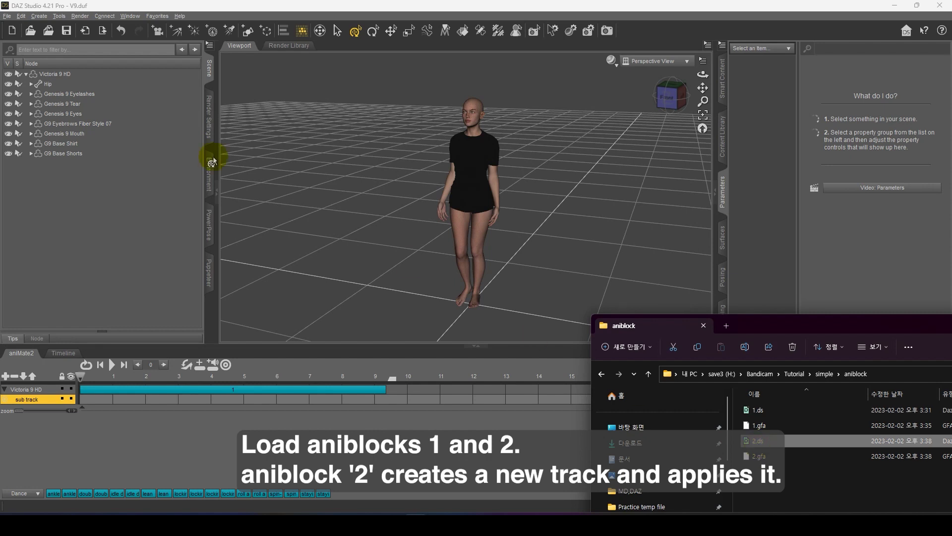
{"action": "left_click", "coordinate": [55, 74]}
{"action": "left_click", "coordinate": [387, 508]}
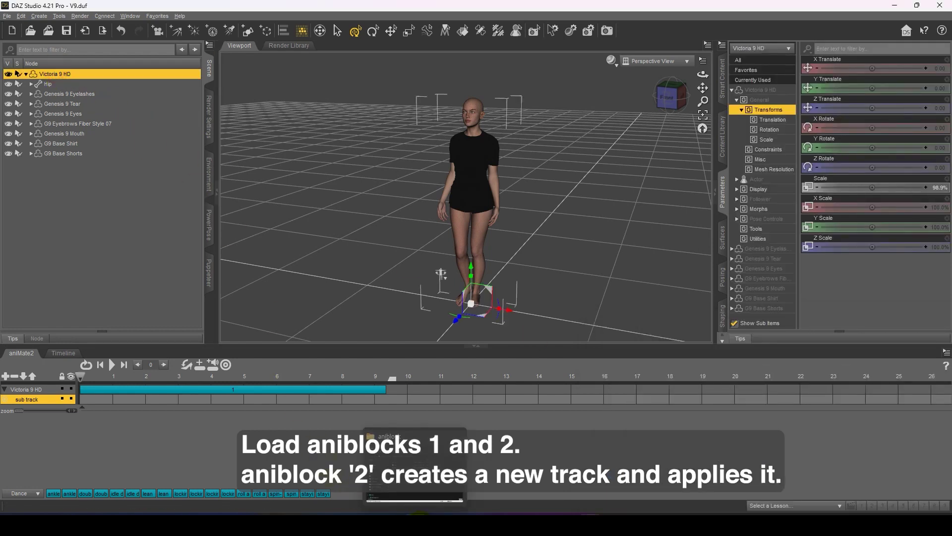
{"action": "left_click_drag", "start_coordinate": [757, 445], "coordinate": [495, 227]}
{"action": "left_click", "coordinate": [254, 439]}
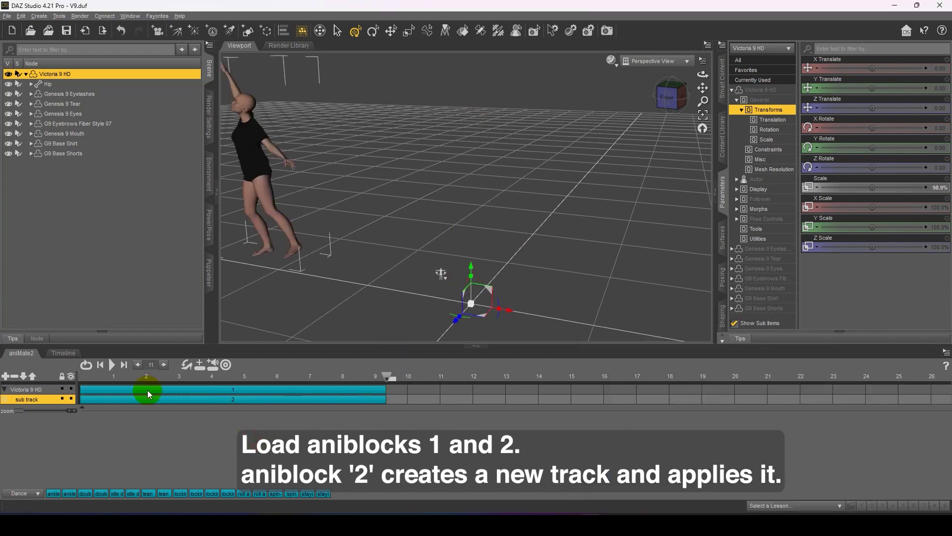
Play the combined motion of aniBlocks 1 and 2 from the start and stop the playback
{"action": "left_click", "coordinate": [97, 378]}
{"action": "left_click", "coordinate": [389, 418]}
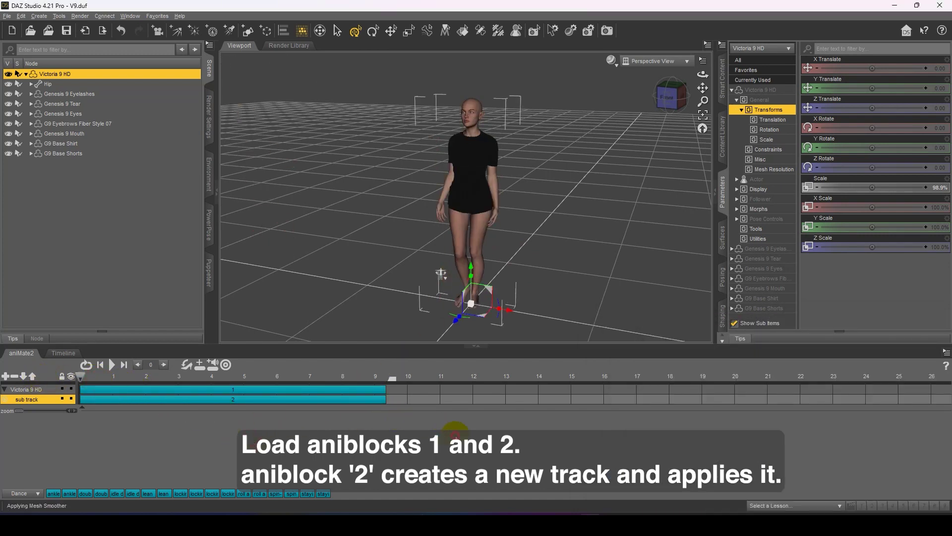
{"action": "left_click", "coordinate": [201, 393]}
{"action": "left_click", "coordinate": [113, 365]}
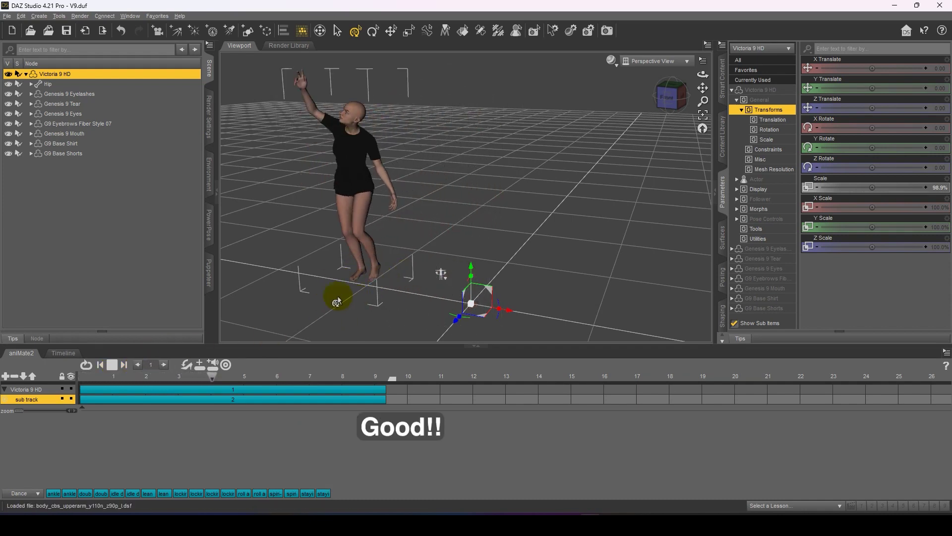
{"action": "left_click", "coordinate": [110, 365]}
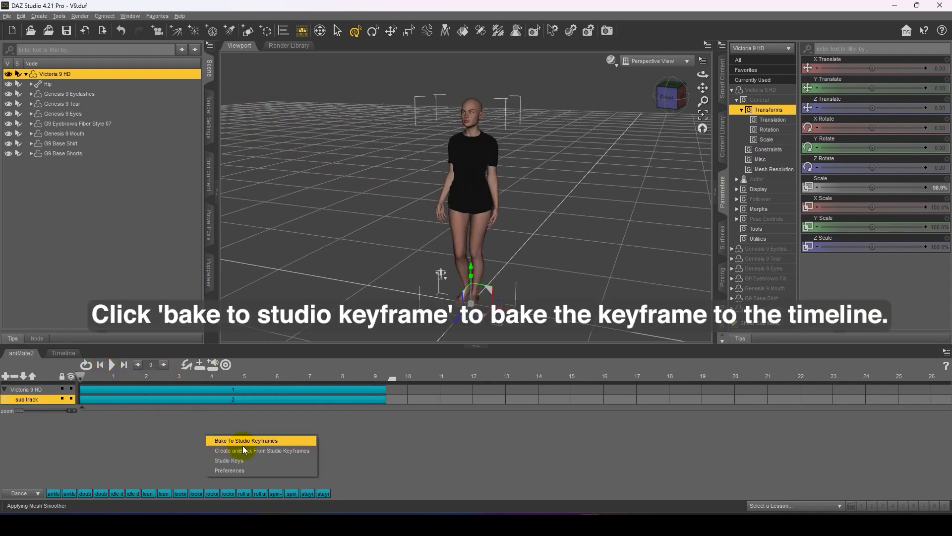
Bake the two aniMate2 tracks to studio keyframes on the timeline
{"action": "left_click", "coordinate": [247, 441]}
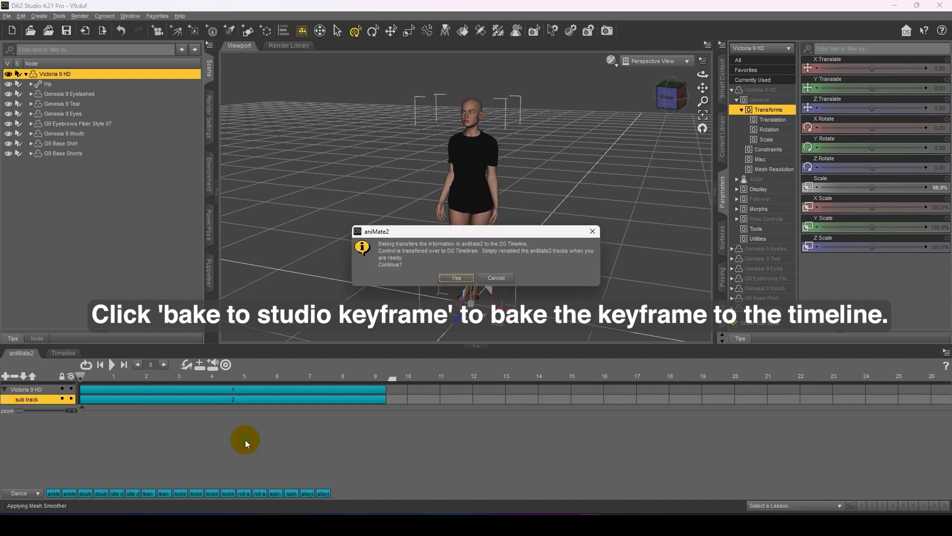
{"action": "left_click", "coordinate": [457, 278]}
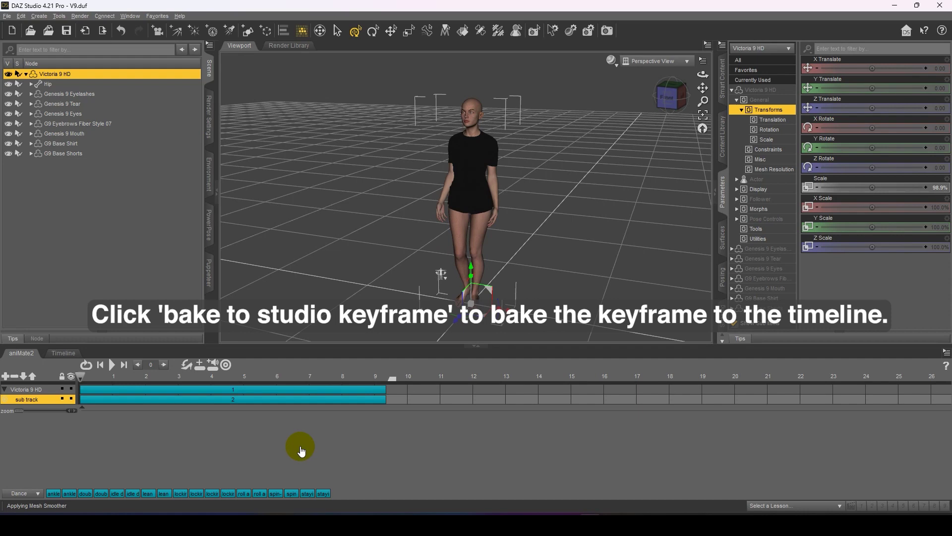
Delete aniBlock 1 from the main track, check the baked keyframes on the timeline, and remove aniBlock 2 with its sub track
{"action": "left_click", "coordinate": [234, 389]}
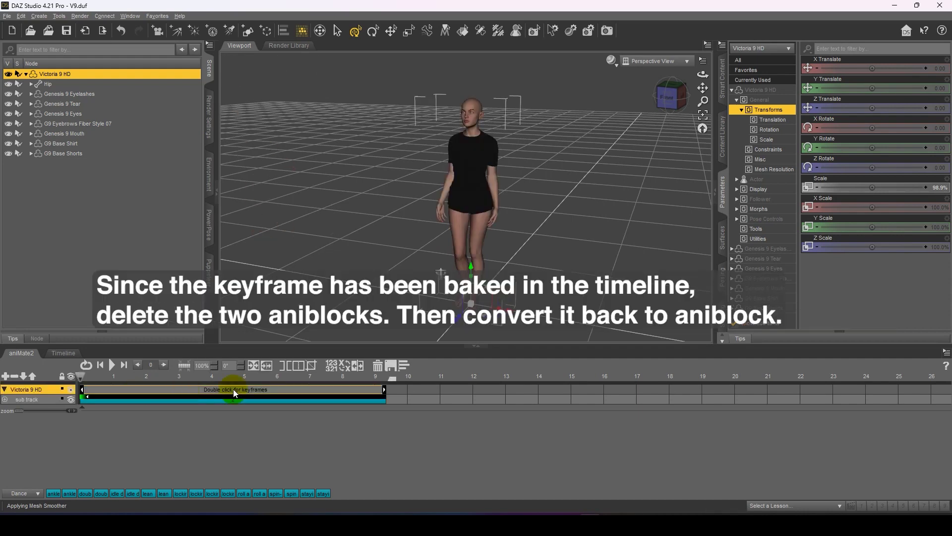
{"action": "left_click", "coordinate": [388, 369]}
{"action": "left_click", "coordinate": [63, 352]}
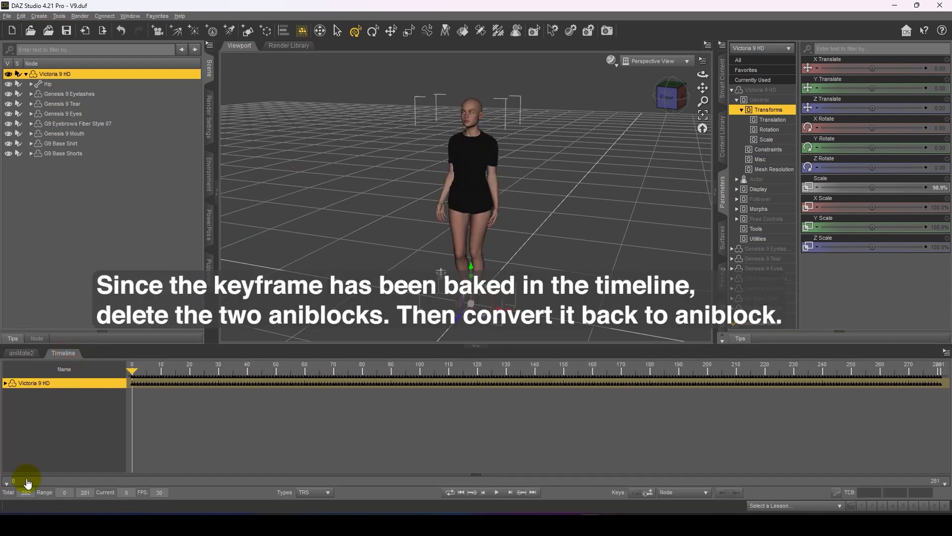
{"action": "left_click", "coordinate": [21, 353]}
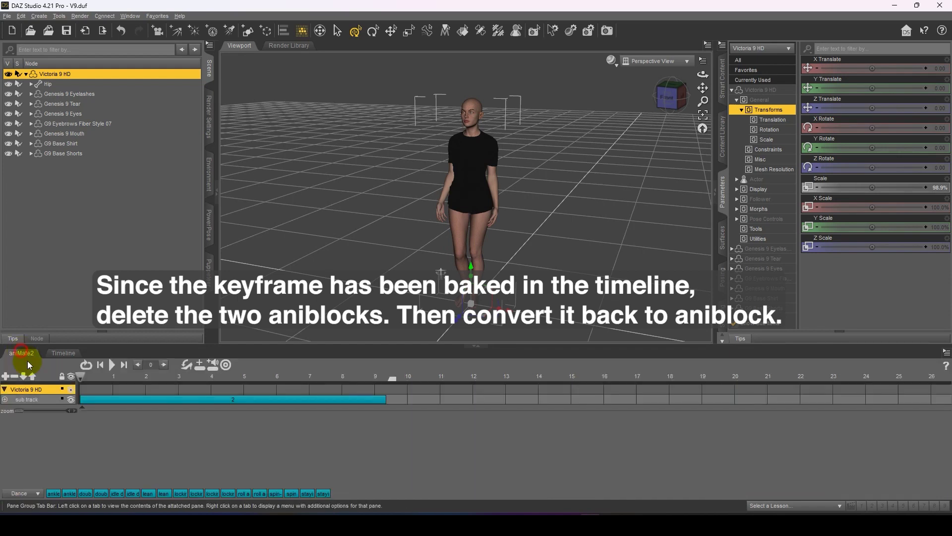
{"action": "left_click", "coordinate": [123, 401]}
{"action": "left_click", "coordinate": [16, 409]}
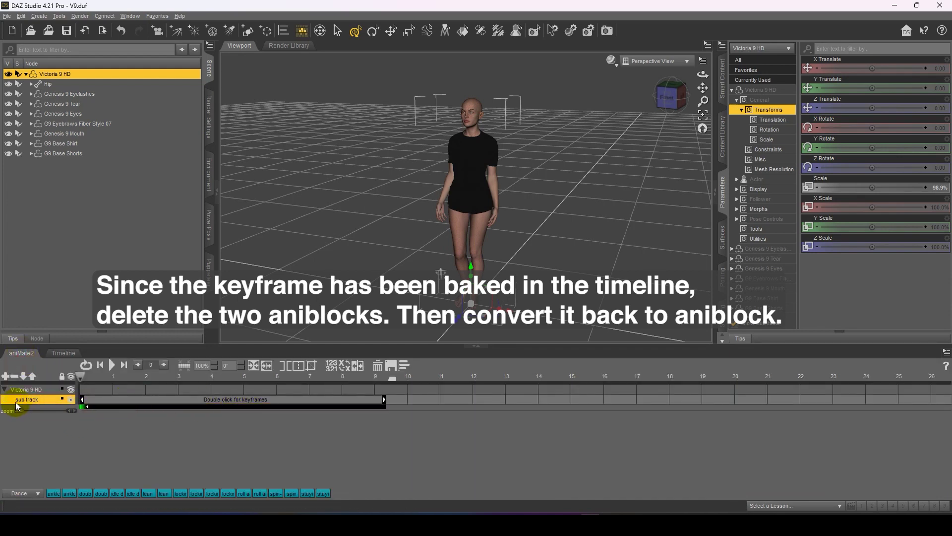
{"action": "left_click", "coordinate": [14, 377]}
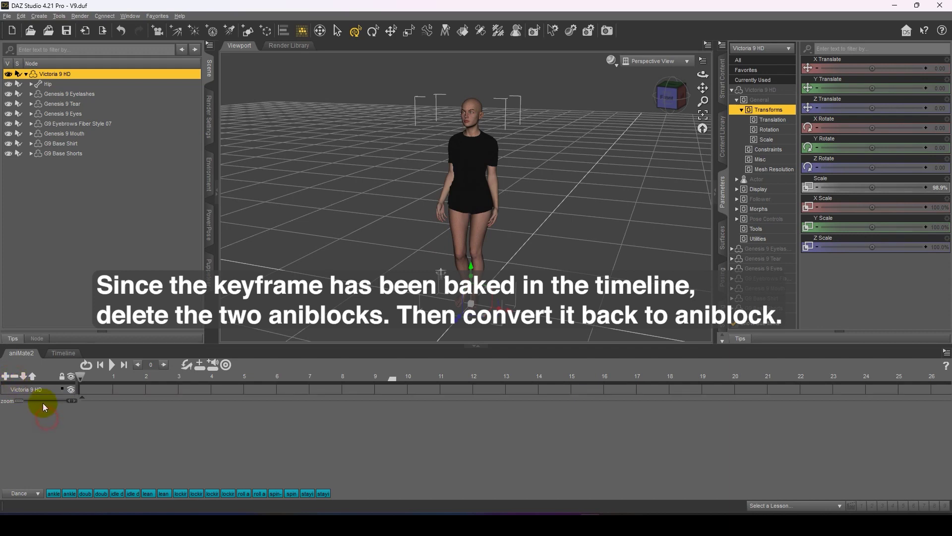
Preview the baked animation, then create a single aniBlock from the studio keyframes with the Direct Copy type
{"action": "left_click", "coordinate": [111, 365]}
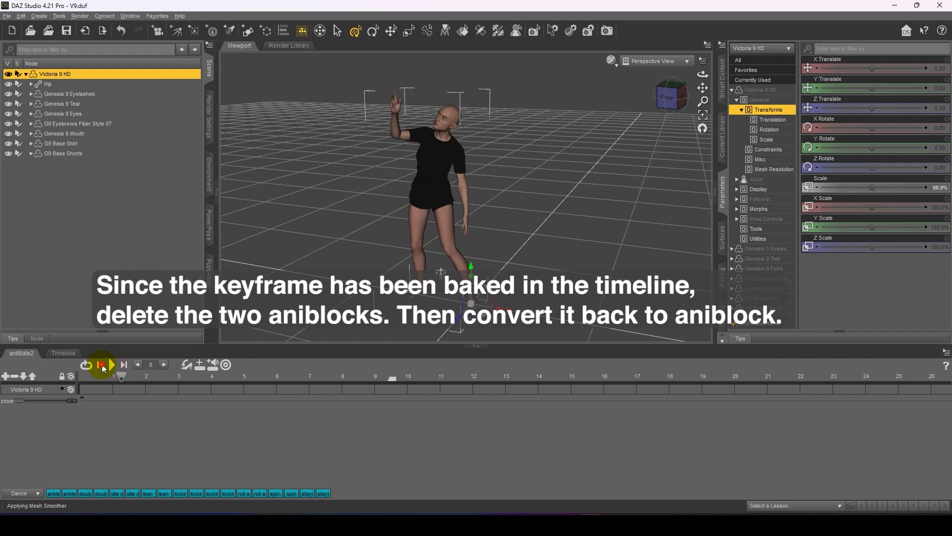
{"action": "left_click", "coordinate": [113, 367]}
{"action": "right_click", "coordinate": [210, 430]}
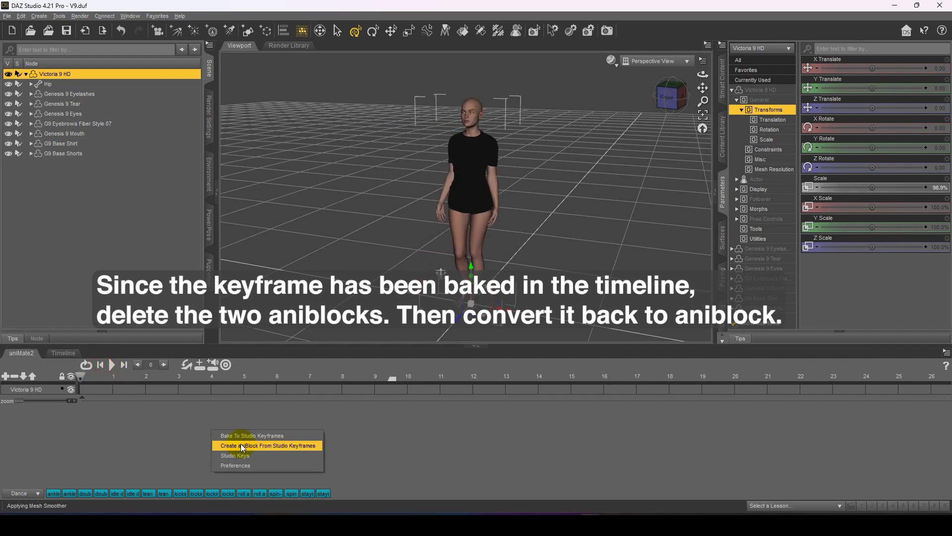
{"action": "left_click", "coordinate": [243, 447]}
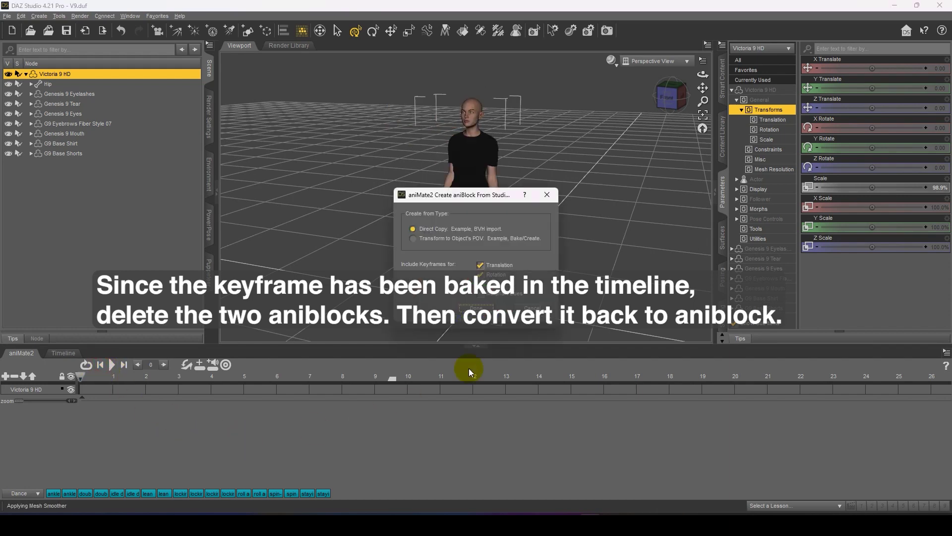
{"action": "left_click", "coordinate": [475, 308]}
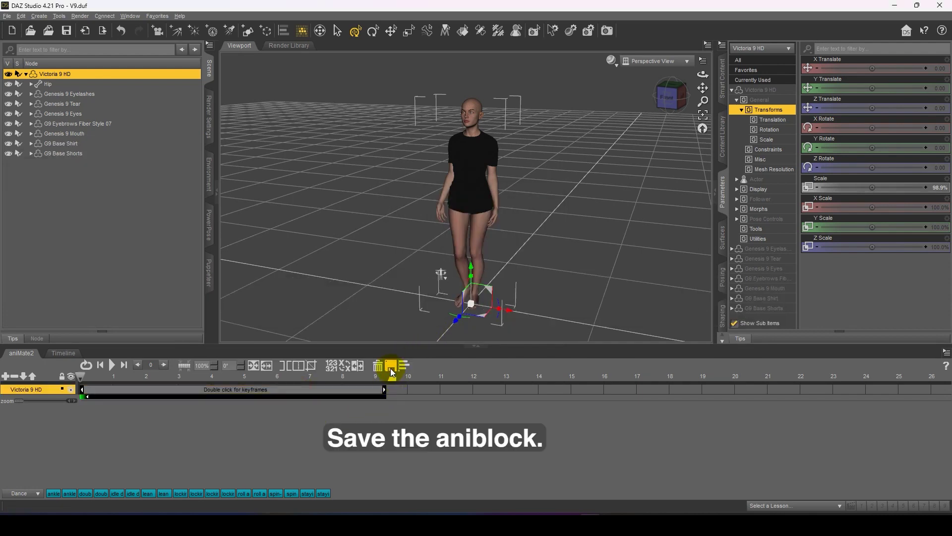
Save the merged aniBlock as 1+2 in the aniblock folder in aniBlocks (*.gfa) format
{"action": "left_click", "coordinate": [391, 367]}
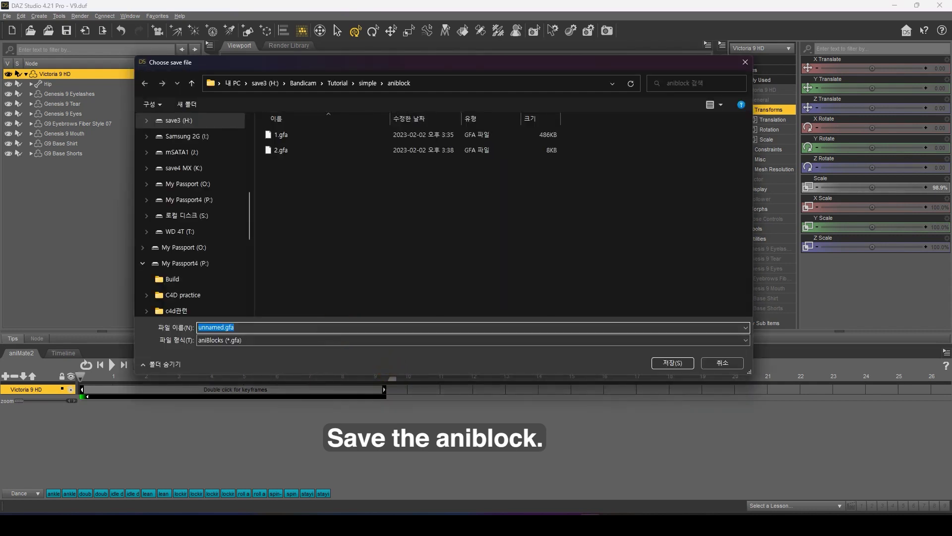
{"action": "type", "text": "1"}
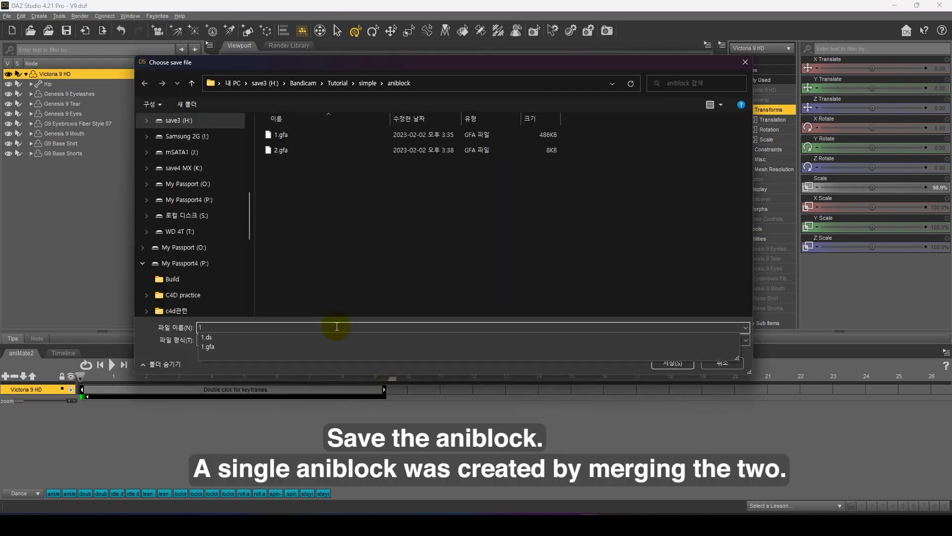
{"action": "type", "text": "+2"}
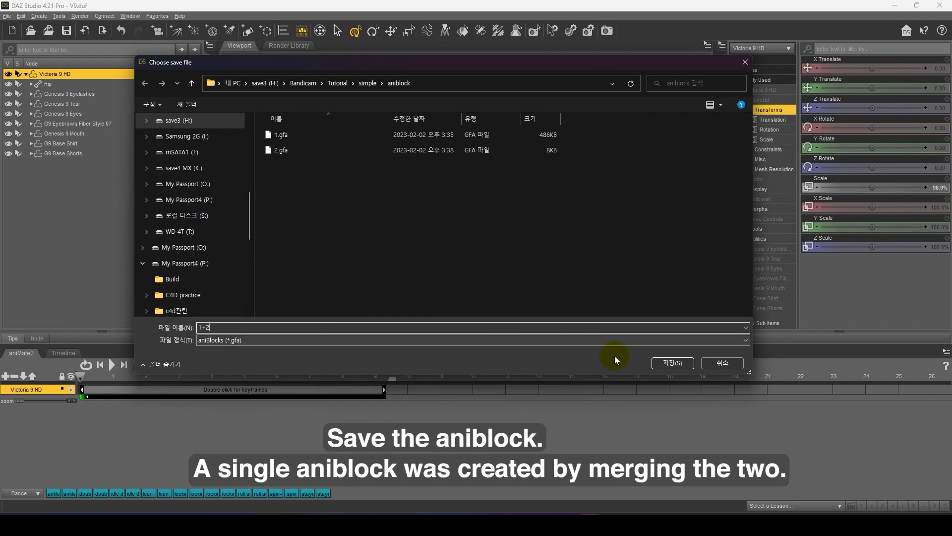
{"action": "left_click", "coordinate": [667, 362]}
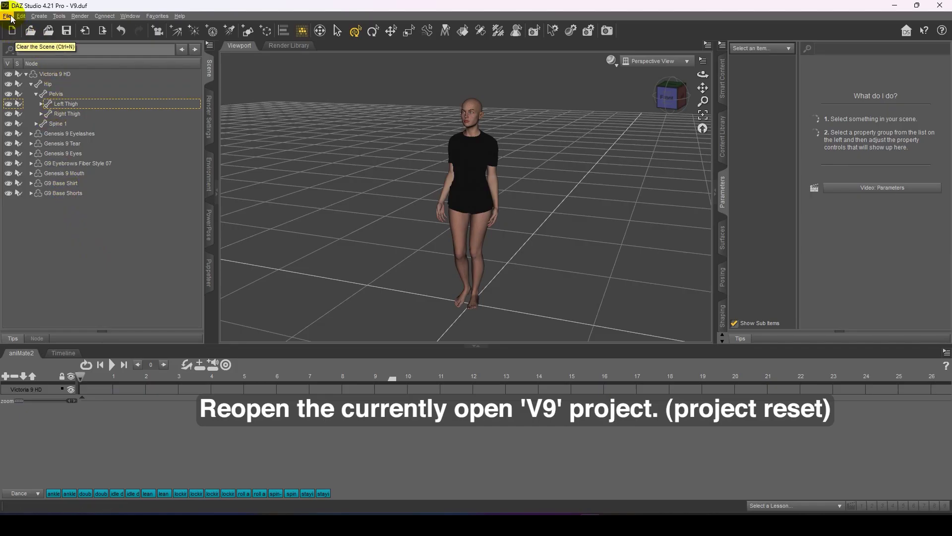
Reopen the recent project V9.duf without saving the current scene and select Victoria 9 HD
{"action": "left_click", "coordinate": [11, 16]}
{"action": "mouse_move", "coordinate": [35, 70]}
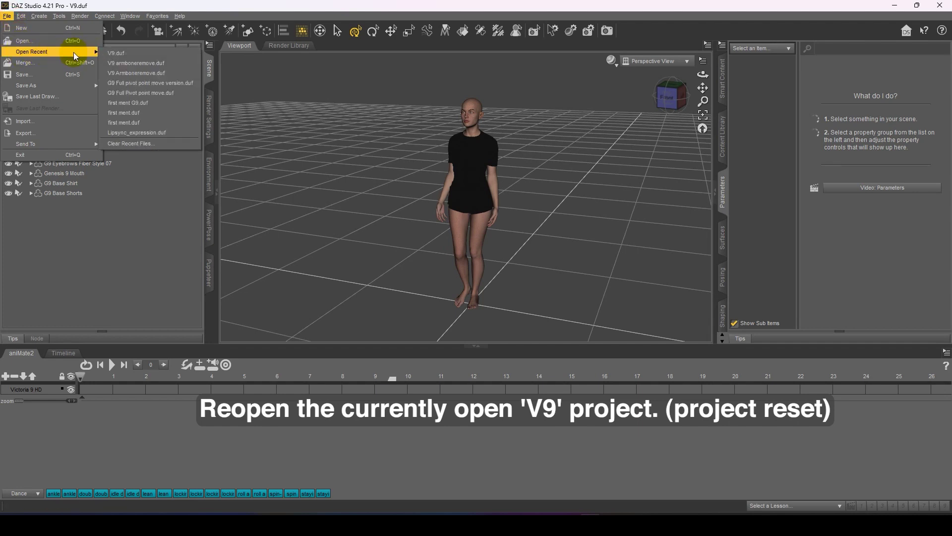
{"action": "left_click", "coordinate": [118, 53]}
{"action": "left_click", "coordinate": [473, 271]}
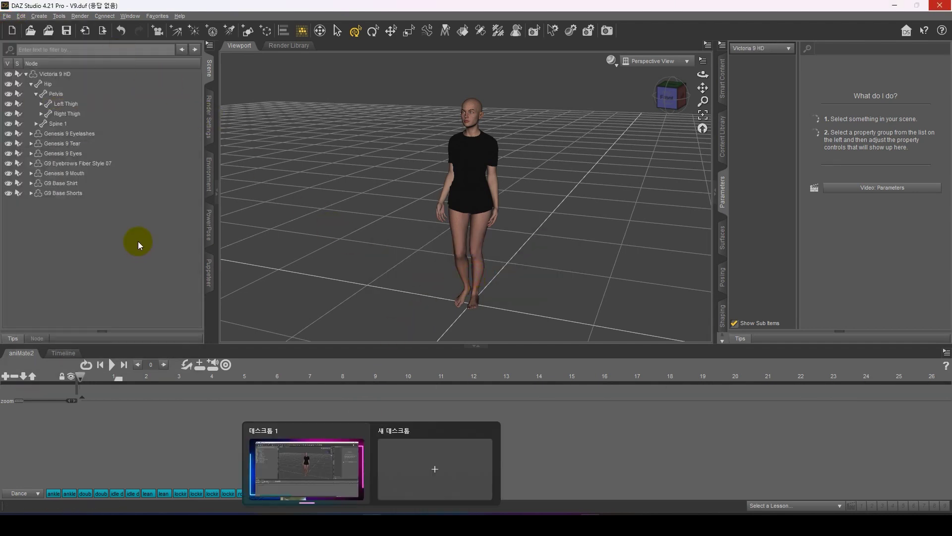
{"action": "left_click", "coordinate": [59, 74]}
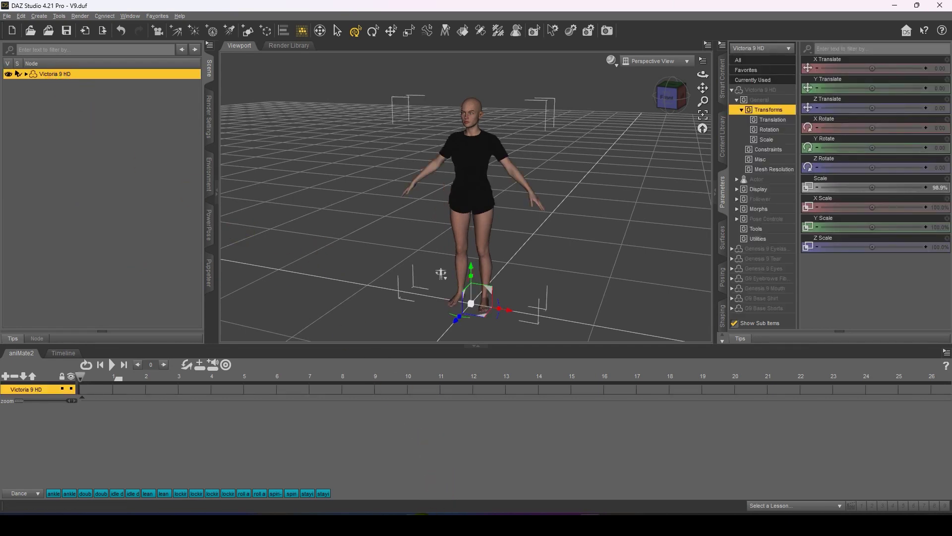
Switch to File Explorer, rename 1+2.ds in the aniblock folder to air dance.ds and select the renamed file
{"action": "left_click", "coordinate": [449, 503]}
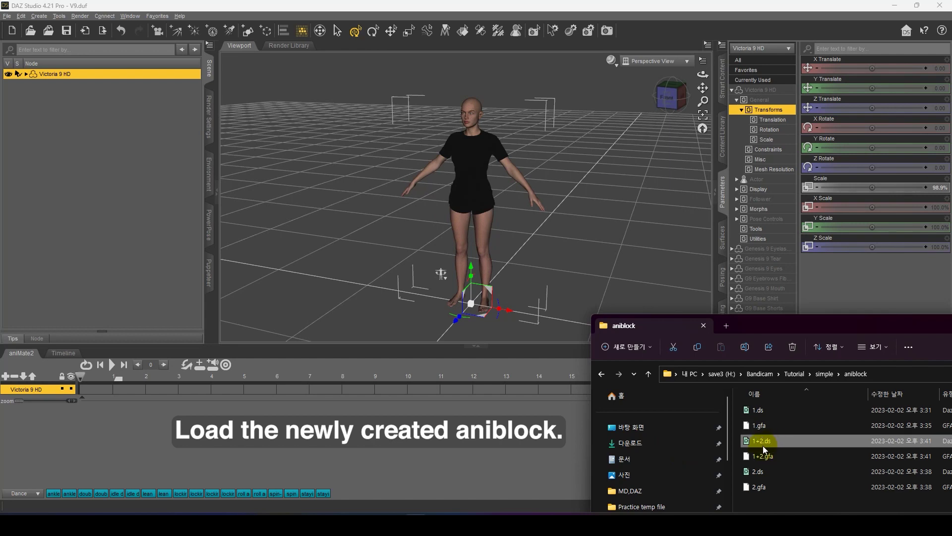
{"action": "left_click", "coordinate": [763, 442]}
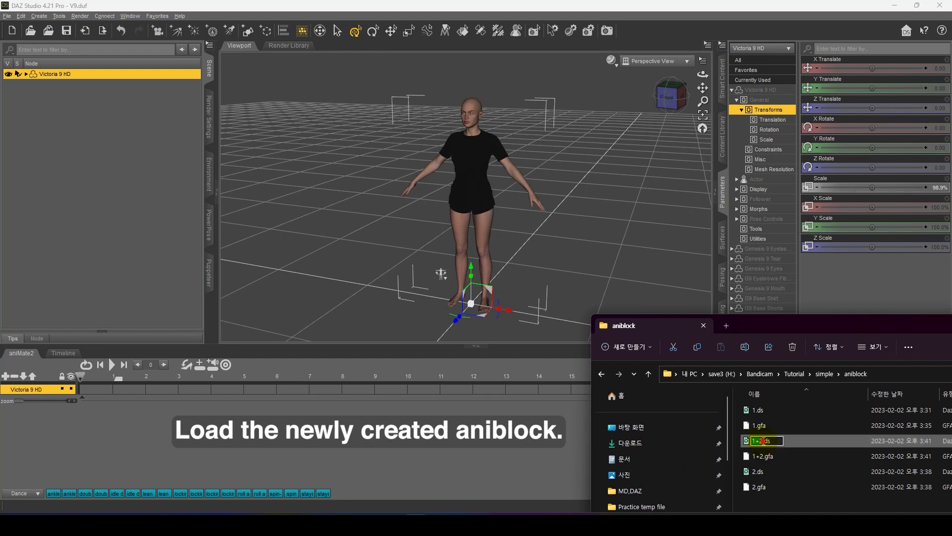
{"action": "key", "text": "BackSpace"}
{"action": "key", "text": "BackSpace"}
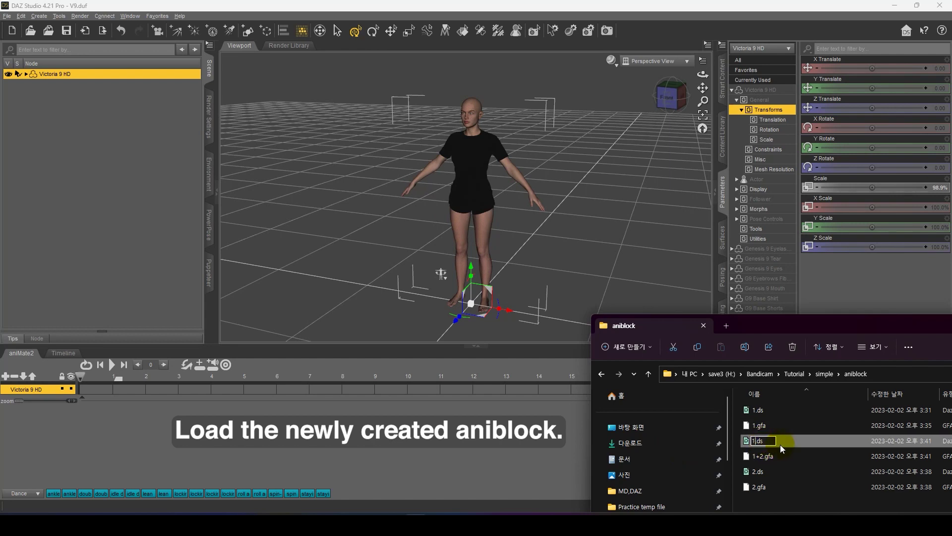
{"action": "type", "text": "air d"}
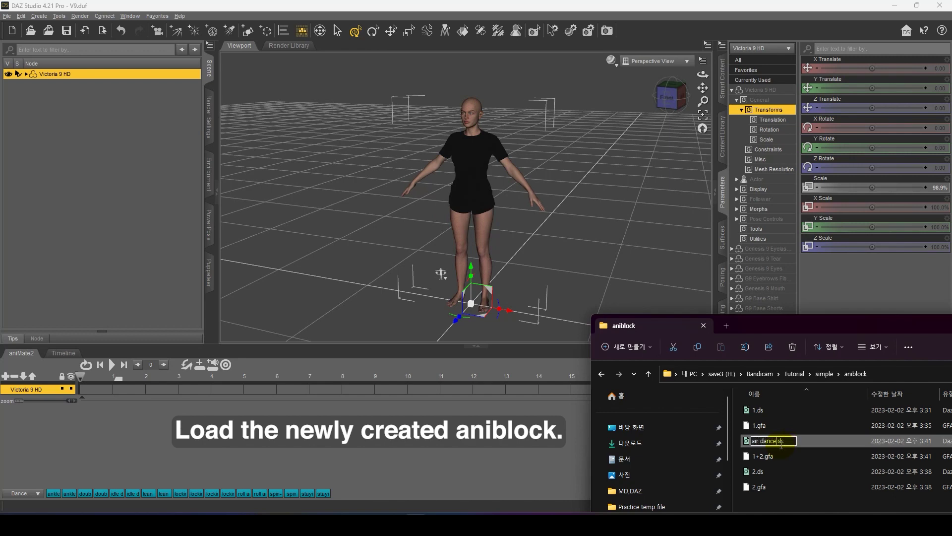
{"action": "type", "text": "ance"}
{"action": "key", "text": "Return"}
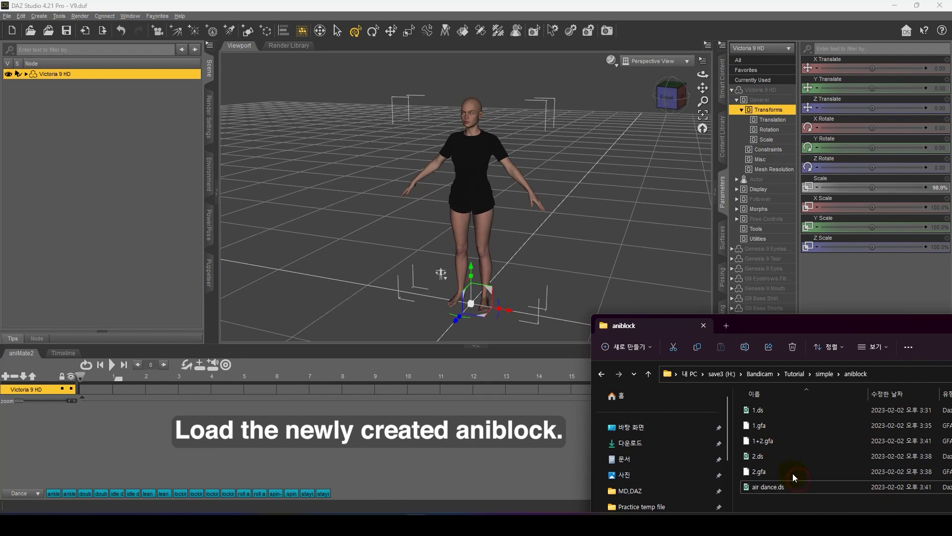
{"action": "left_click", "coordinate": [772, 491]}
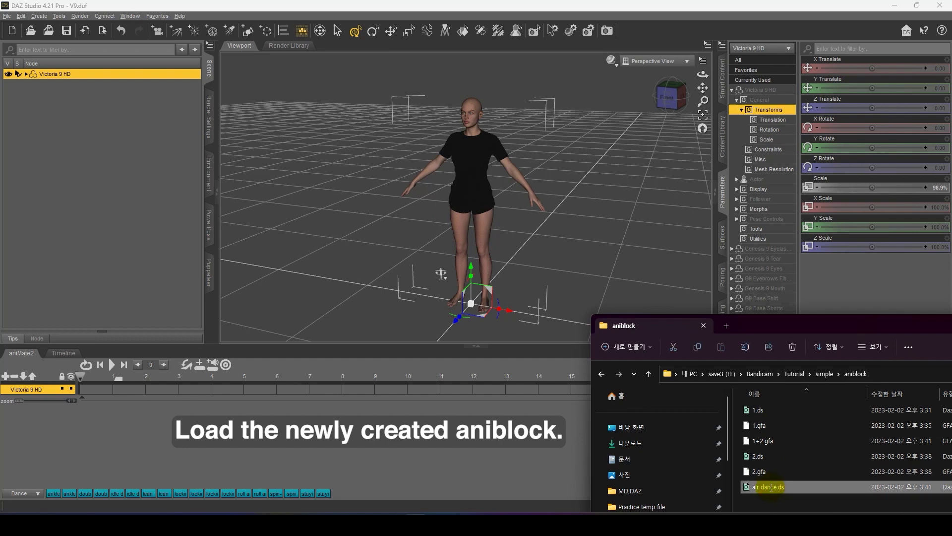
Rename the file 1+2.gfa in the aniblock folder to air dance.gfa
{"action": "left_click", "coordinate": [758, 443]}
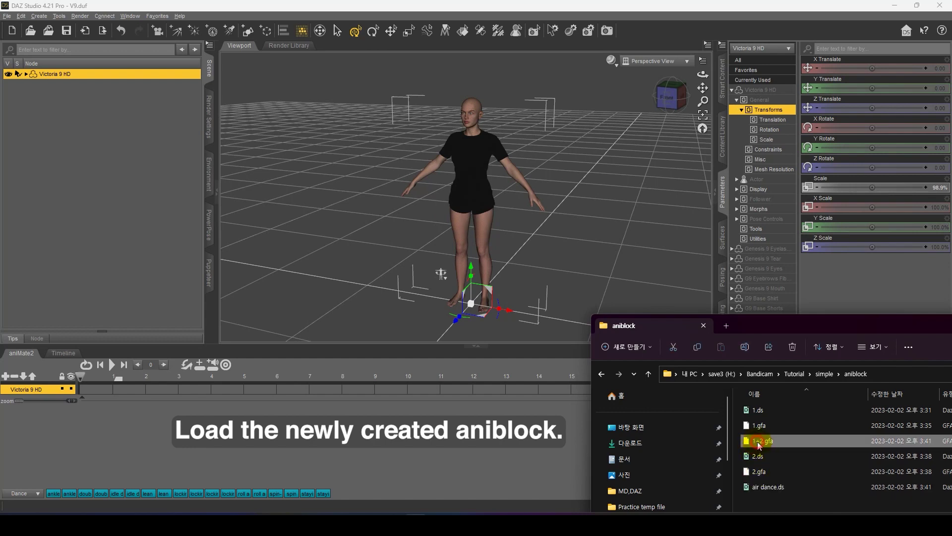
{"action": "left_click", "coordinate": [758, 442]}
{"action": "type", "text": "air dance"}
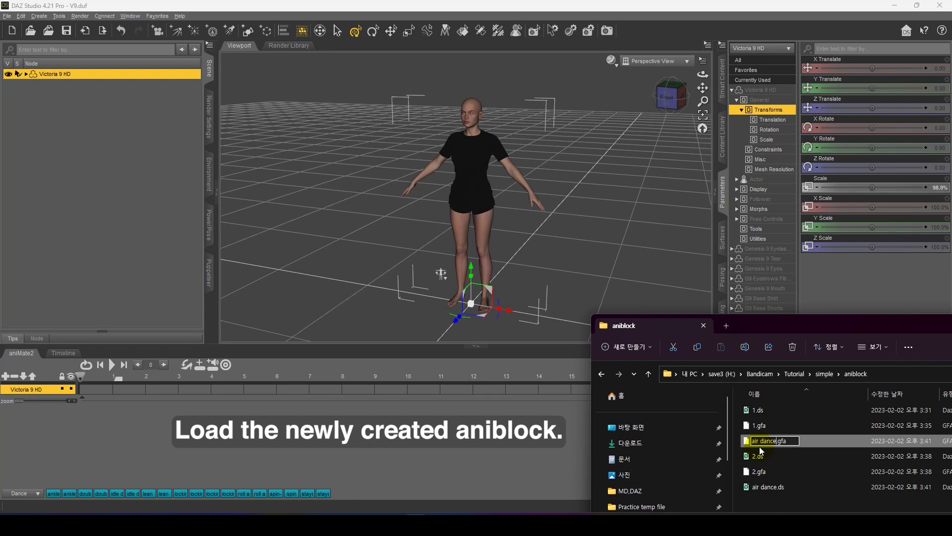
{"action": "key", "text": "Return"}
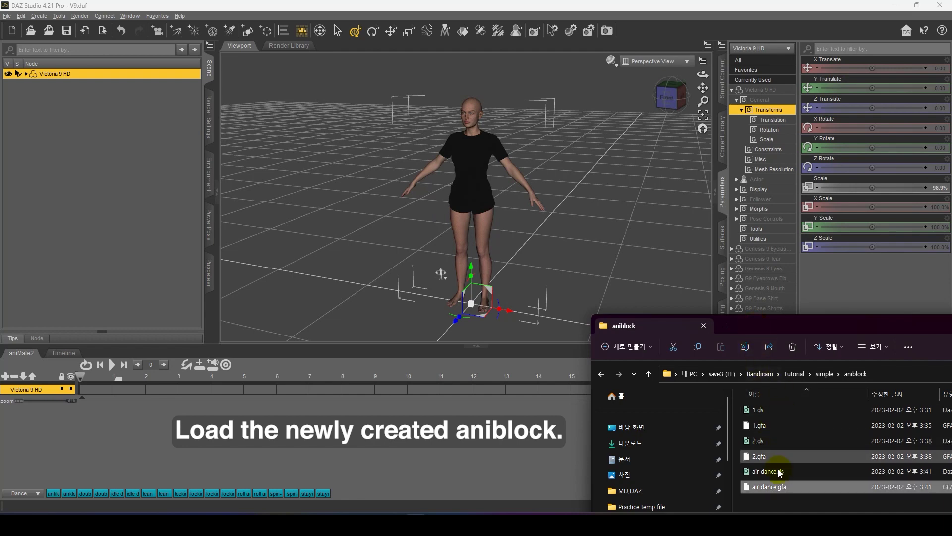
Load air dance.ds onto Victoria 9 HD in DAZ Studio and play the aniBlock from the first frame
{"action": "left_click", "coordinate": [773, 475]}
{"action": "left_click_drag", "start_coordinate": [763, 475], "coordinate": [485, 240]}
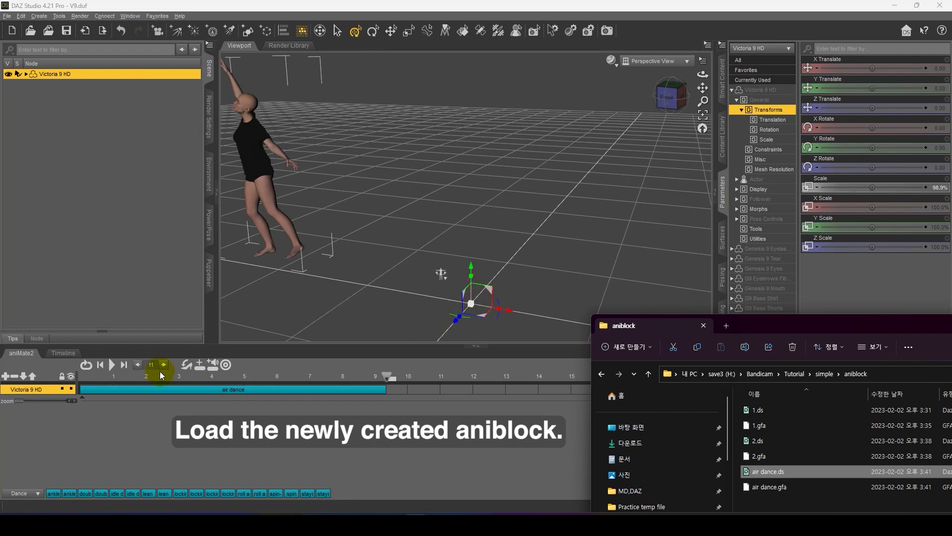
{"action": "left_click", "coordinate": [130, 380]}
{"action": "left_click", "coordinate": [101, 365]}
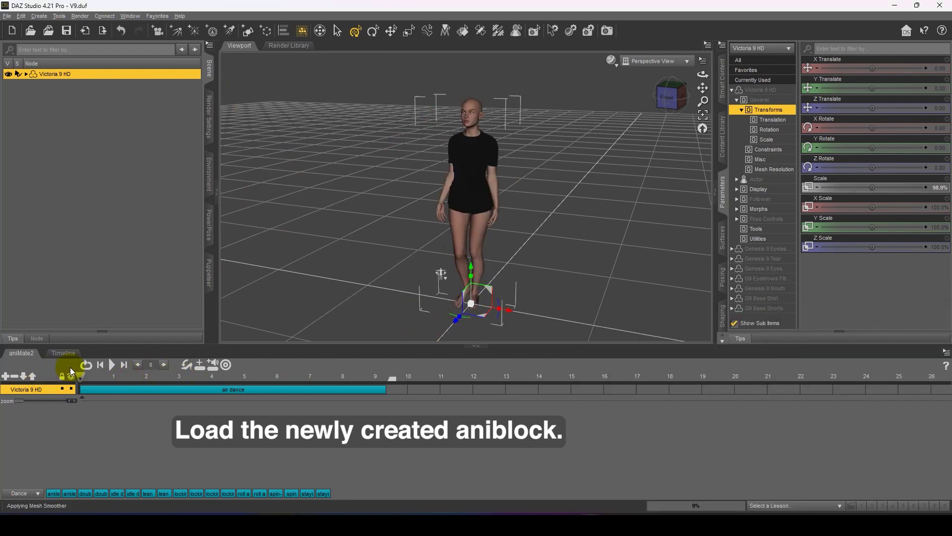
{"action": "left_click", "coordinate": [112, 365]}
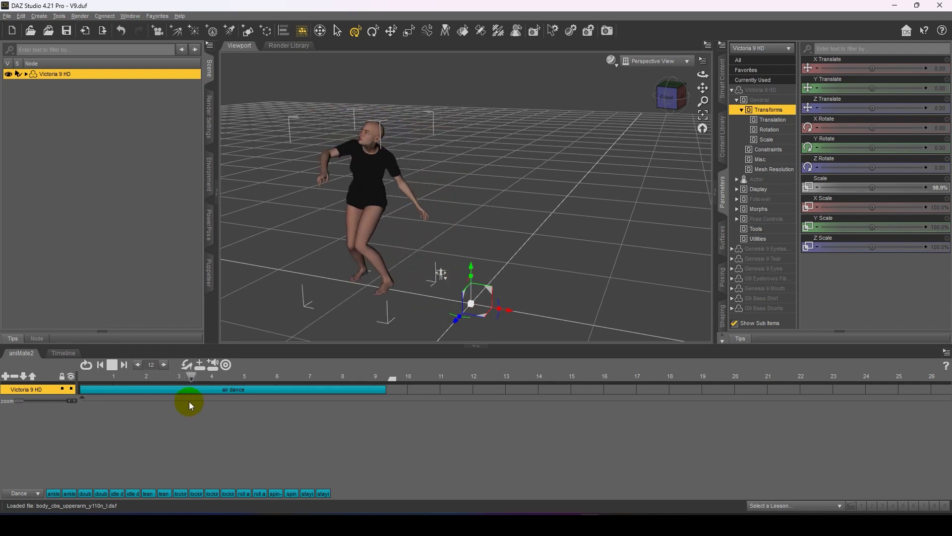
{"action": "left_click", "coordinate": [112, 365]}
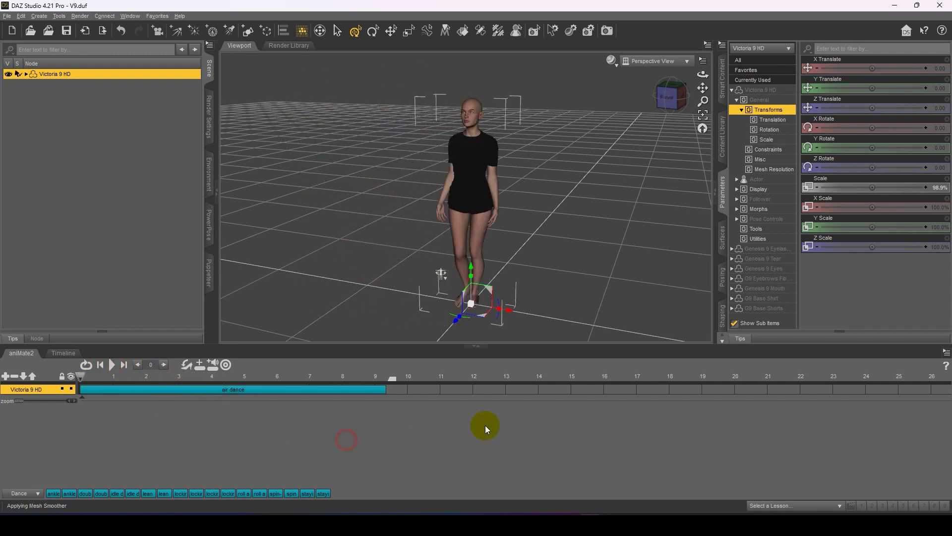
Load the Curly Top Updo Genesis 9 hair onto Victoria 9 HD
{"action": "left_click", "coordinate": [732, 130]}
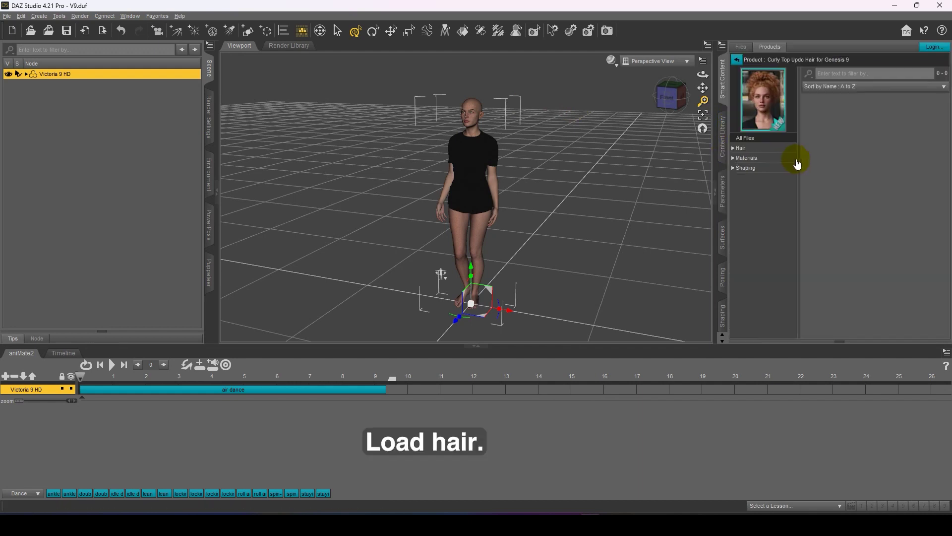
{"action": "left_click", "coordinate": [751, 149]}
{"action": "double_click", "coordinate": [836, 135]}
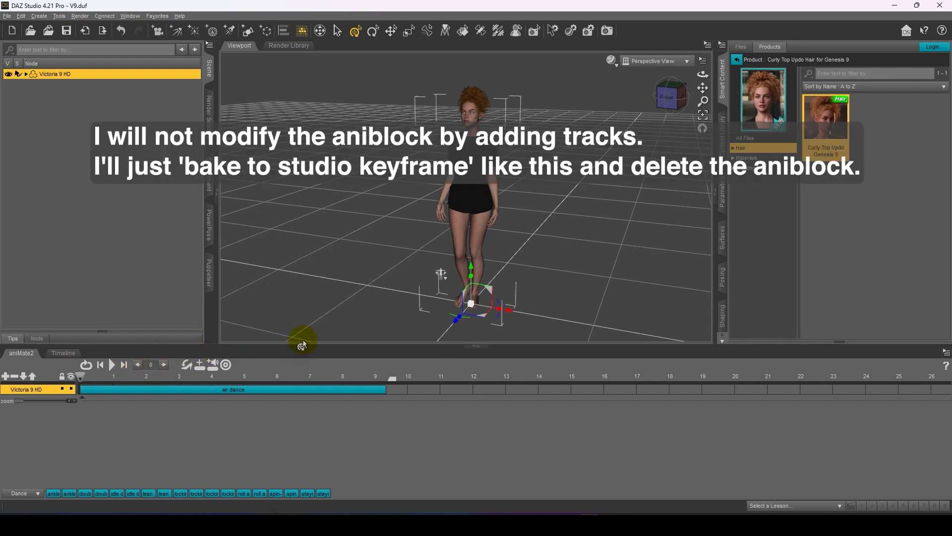
Bake the air dance aniBlock to studio keyframes and enlarge the viewport area
{"action": "right_click", "coordinate": [304, 426]}
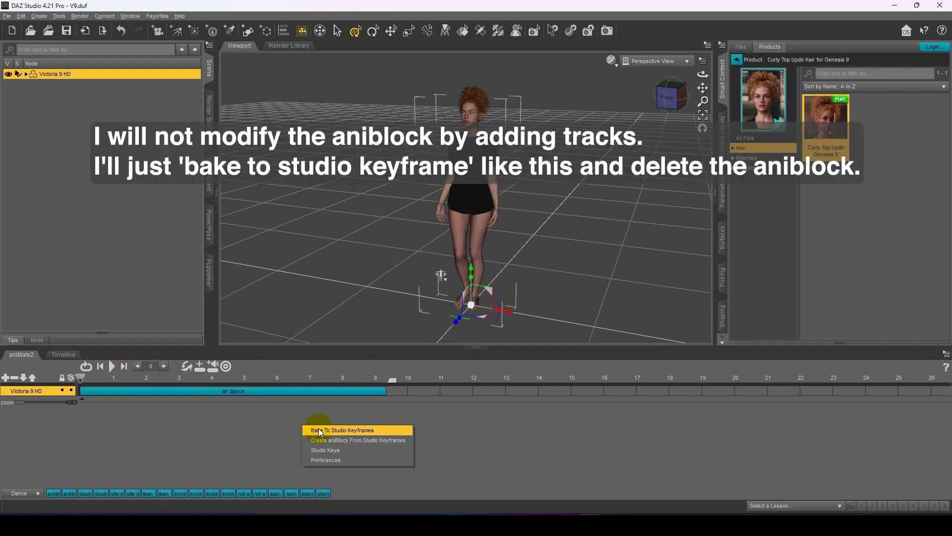
{"action": "left_click", "coordinate": [320, 430]}
{"action": "left_click", "coordinate": [456, 281]}
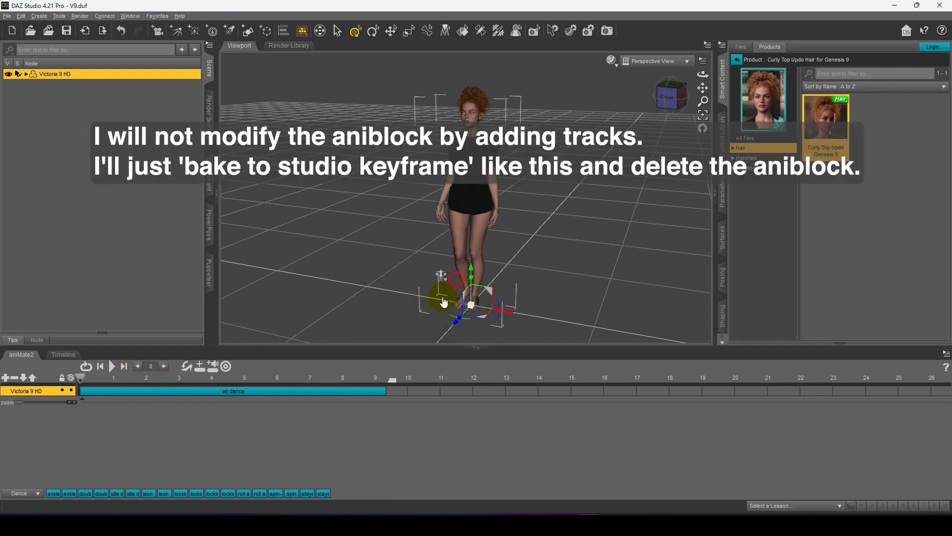
{"action": "left_click_drag", "start_coordinate": [394, 353], "coordinate": [384, 395]}
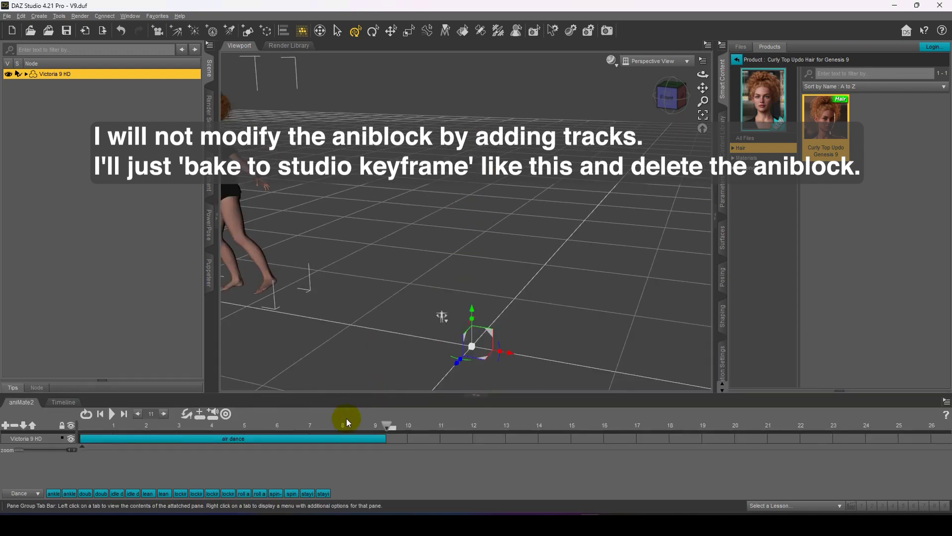
Copy the timeline's total frame count and delete the air dance aniBlock from the Victoria 9 HD track
{"action": "left_click", "coordinate": [292, 440]}
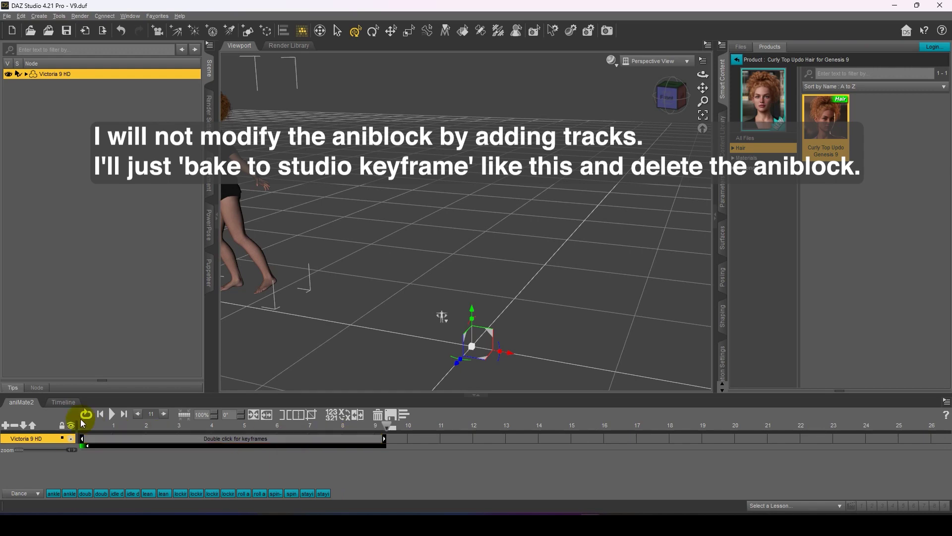
{"action": "left_click", "coordinate": [64, 402]}
{"action": "key", "text": "ctrl+c"}
{"action": "left_click", "coordinate": [26, 492]}
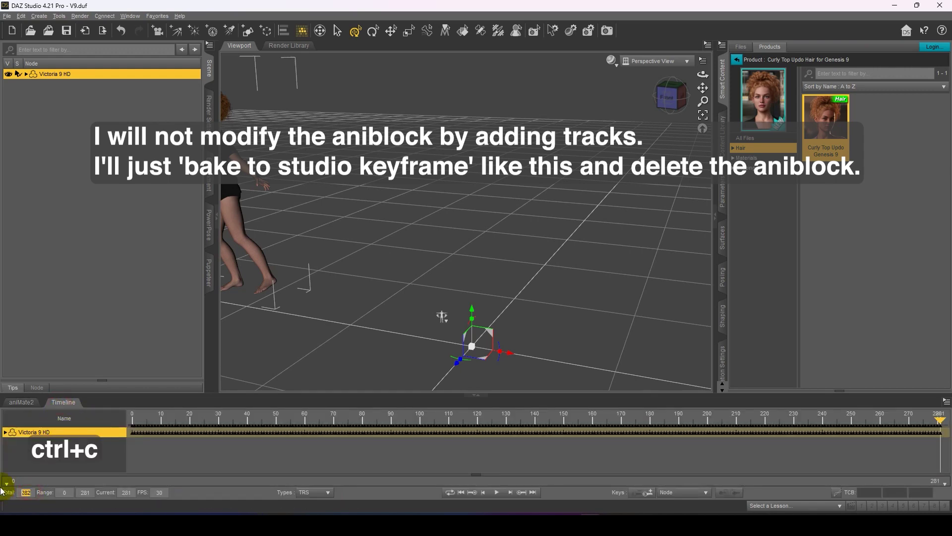
{"action": "left_click", "coordinate": [22, 402]}
{"action": "left_click", "coordinate": [377, 419]}
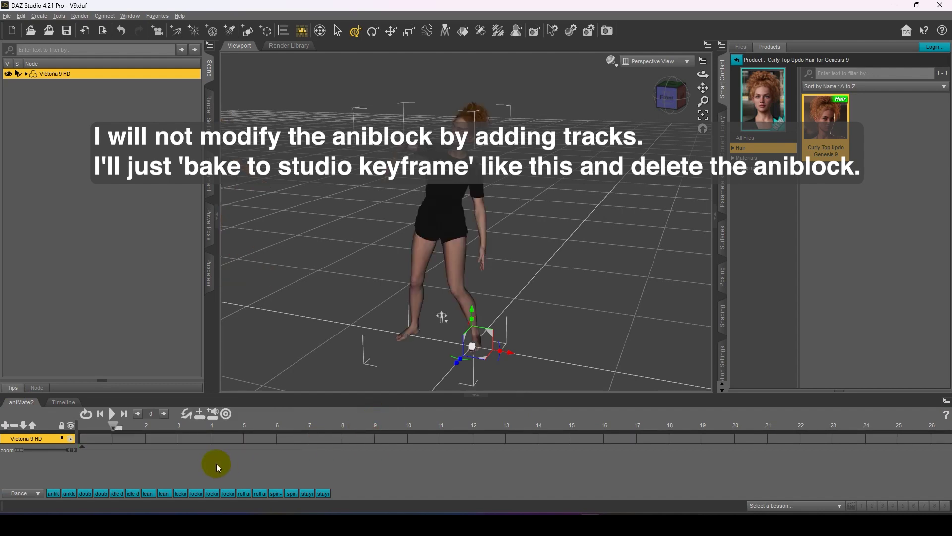
Set the timeline's total frames to the copied value of 282
{"action": "left_click", "coordinate": [64, 402]}
{"action": "left_click", "coordinate": [36, 493]}
{"action": "key", "text": "ctrl+v"}
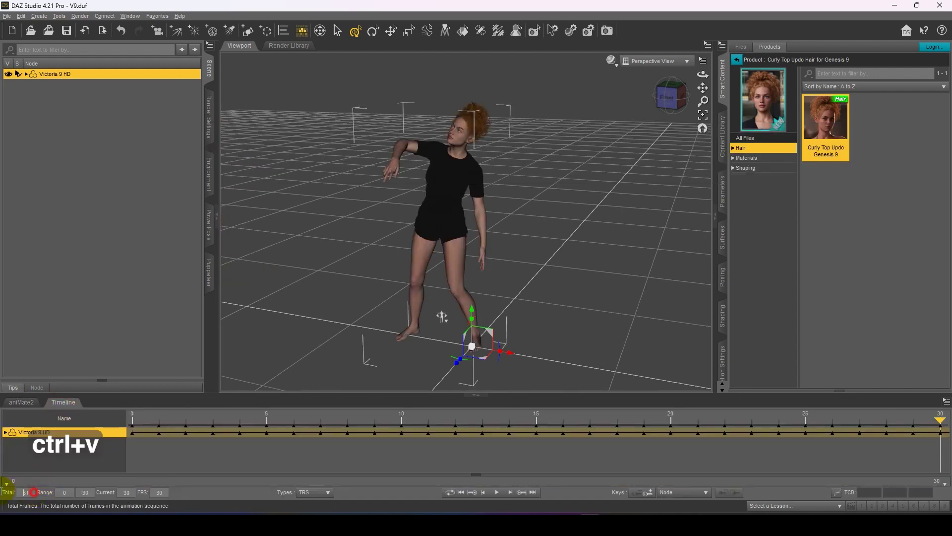
{"action": "key", "text": "Return"}
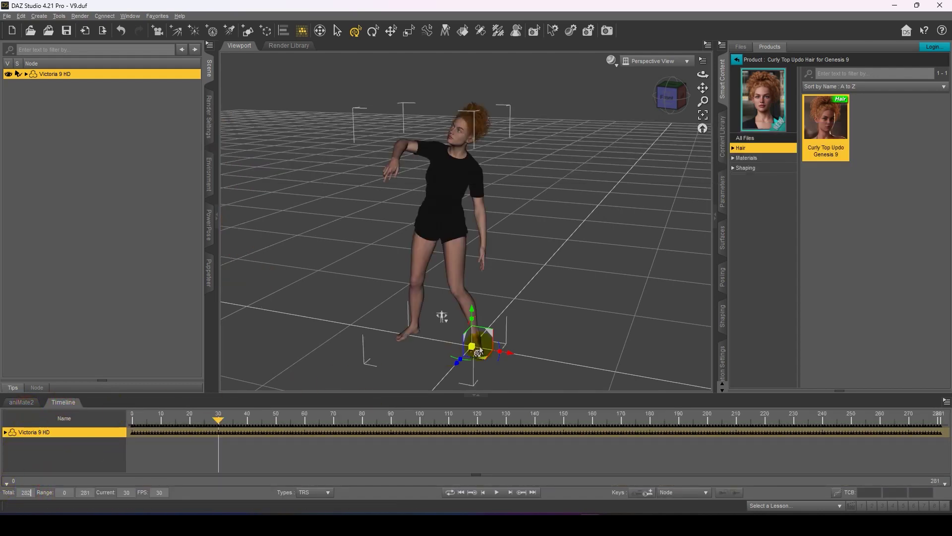
Create a new camera that copies the active perspective view and switch the viewport to that camera
{"action": "left_click", "coordinate": [627, 205]}
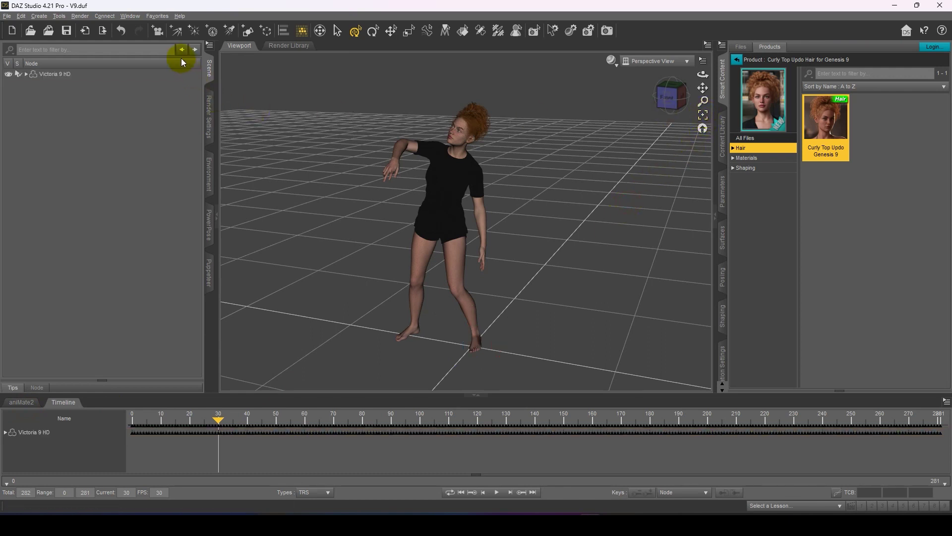
{"action": "left_click", "coordinate": [159, 32]}
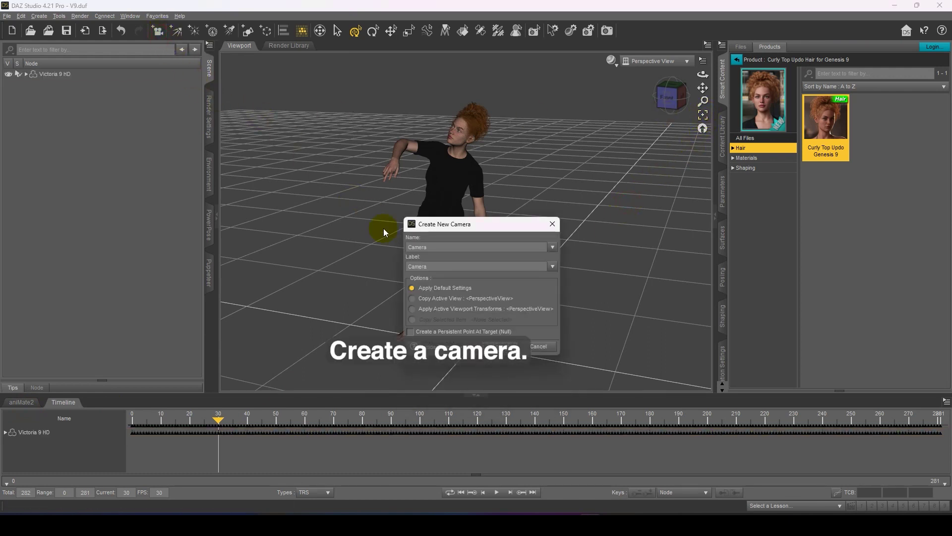
{"action": "left_click", "coordinate": [412, 298]}
{"action": "left_click", "coordinate": [501, 346]}
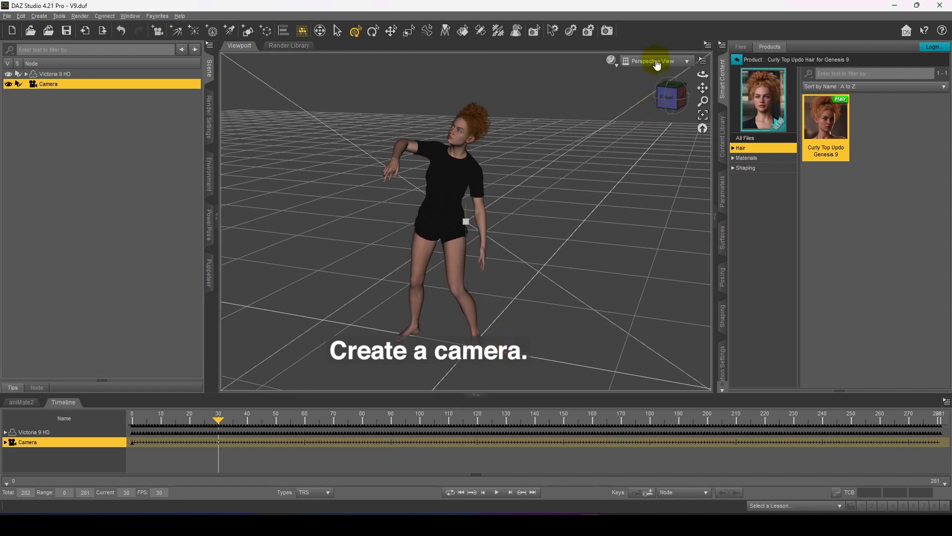
{"action": "left_click", "coordinate": [646, 62]}
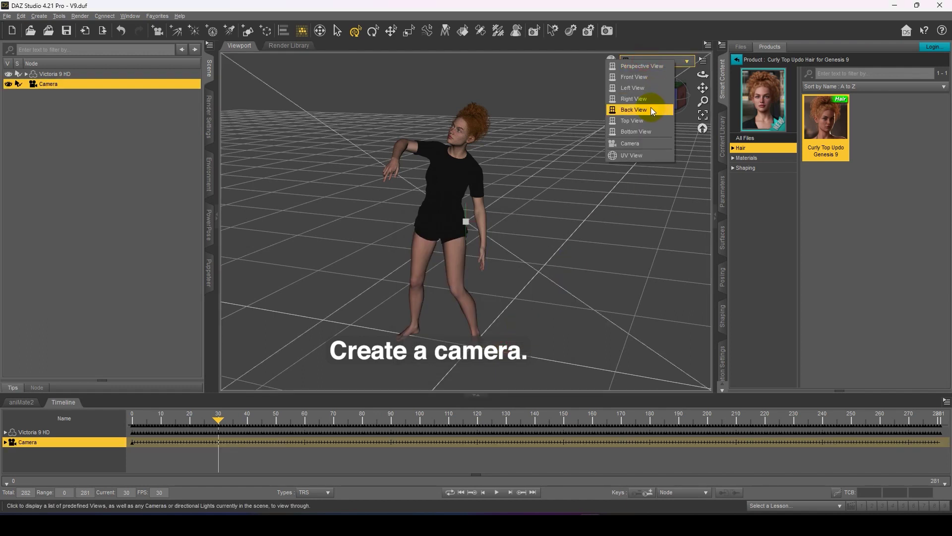
{"action": "left_click", "coordinate": [630, 144]}
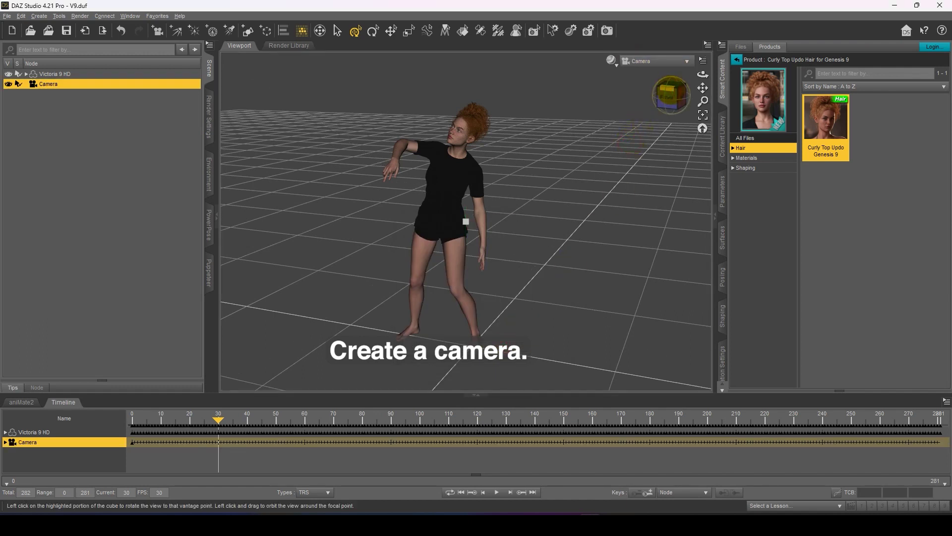
{"action": "left_click", "coordinate": [670, 95]}
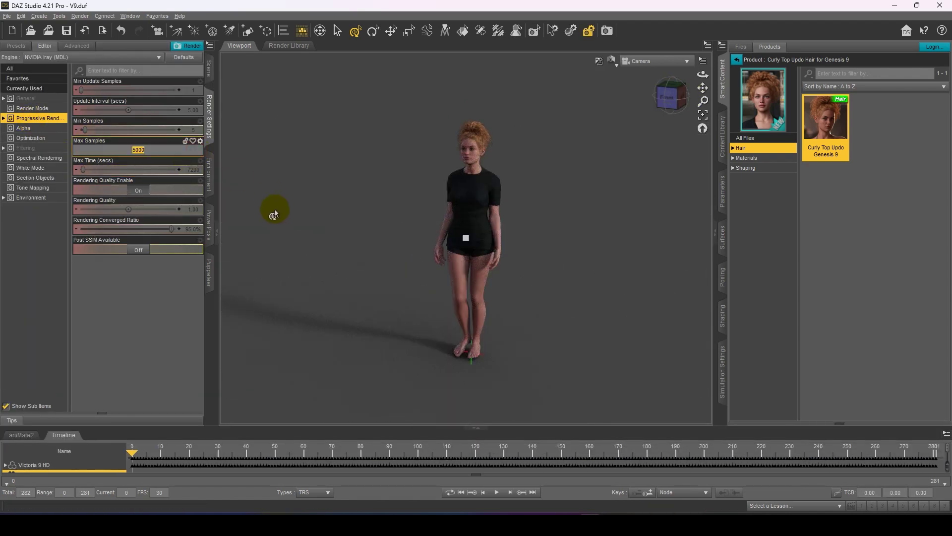
Set the render dimensions to the Full HD 1080p preset and the render type to Image Series
{"action": "left_click", "coordinate": [26, 98]}
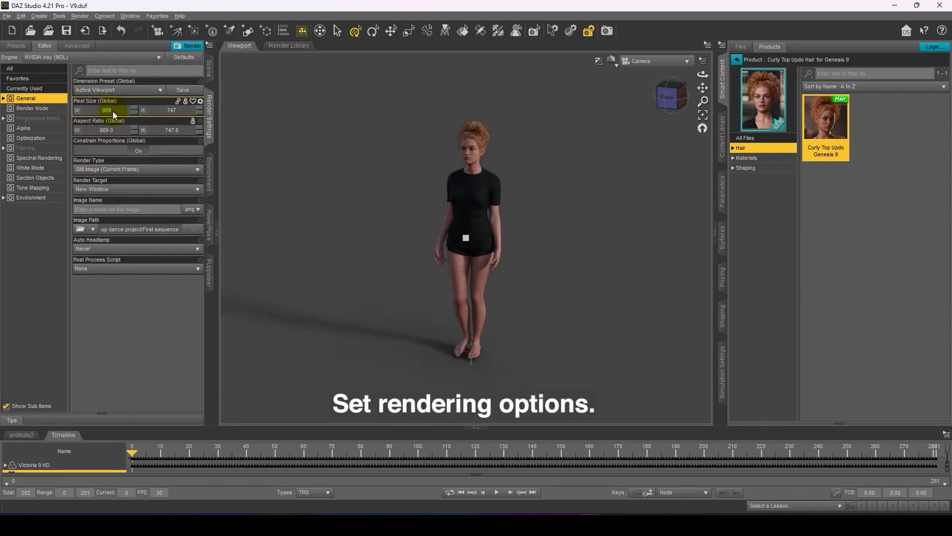
{"action": "left_click", "coordinate": [119, 90]}
{"action": "left_click", "coordinate": [144, 170]}
{"action": "left_click", "coordinate": [144, 169]}
{"action": "left_click", "coordinate": [102, 182]}
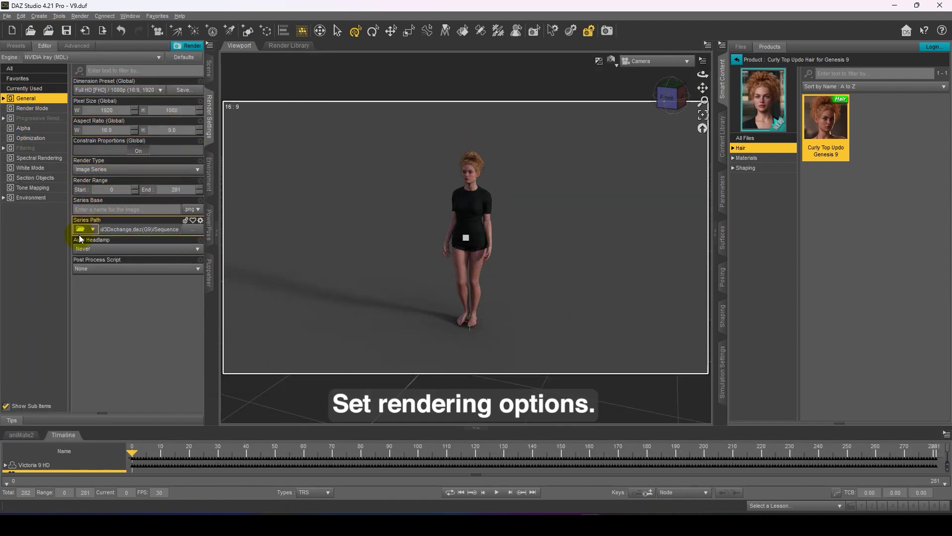
Set the series path to a new folder named sequence inside the Tutorial/simple folder
{"action": "left_click", "coordinate": [80, 229]}
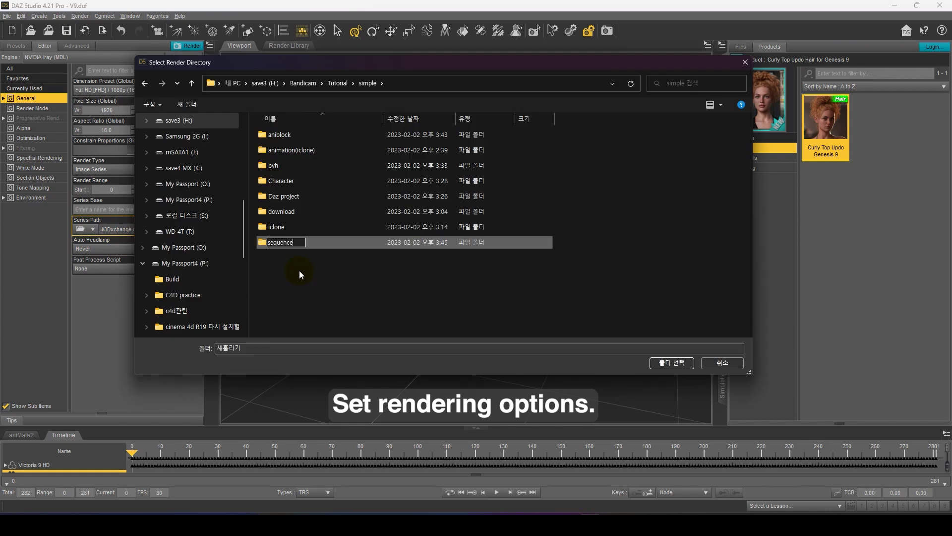
{"action": "key", "text": "Return"}
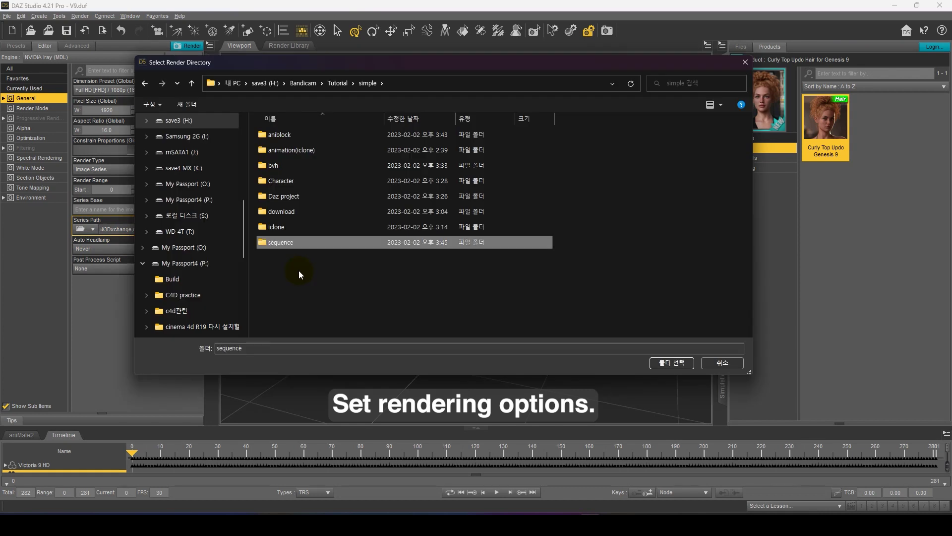
{"action": "double_click", "coordinate": [290, 246]}
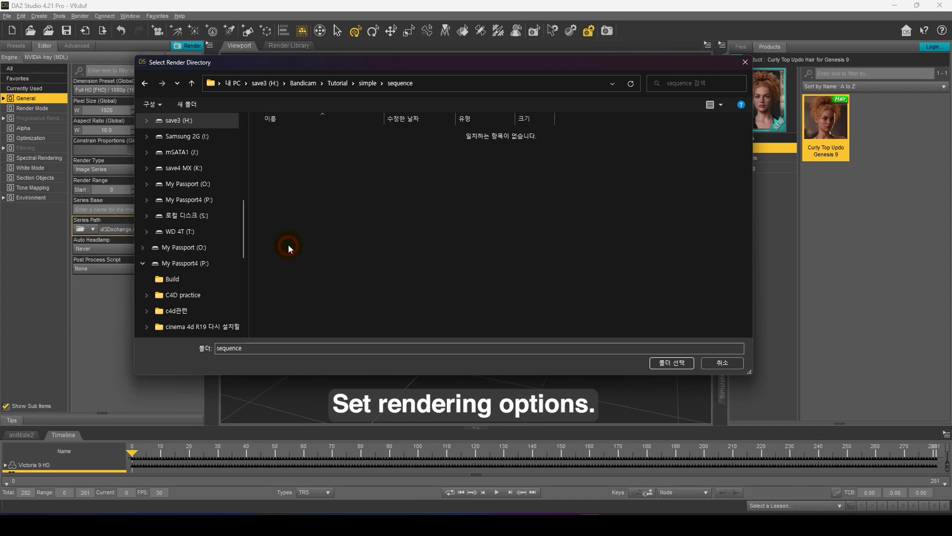
{"action": "left_click", "coordinate": [669, 366]}
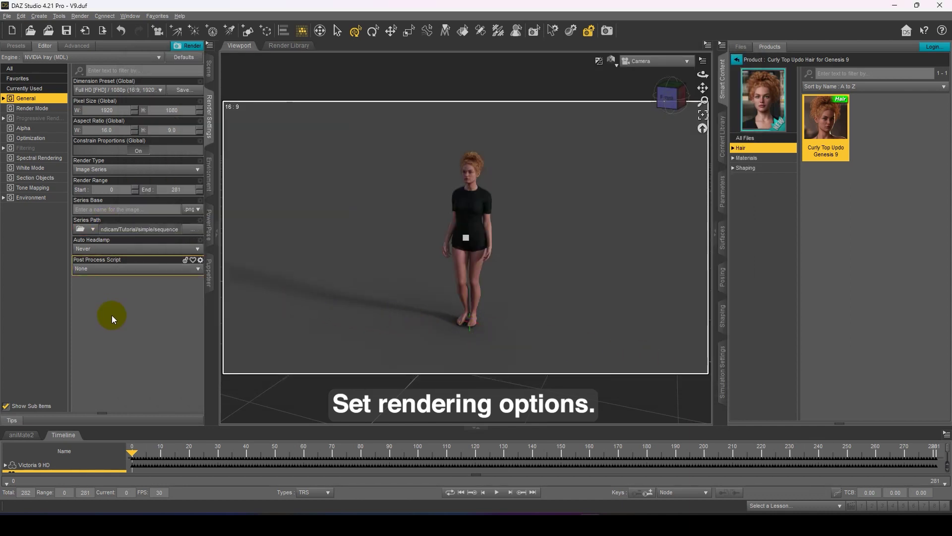
Set Max Samples to 300 with Rendering Quality Enable off, and turn on the post denoiser with start iteration 250
{"action": "left_click", "coordinate": [105, 210]}
{"action": "scroll", "coordinate": [144, 168], "scroll_direction": "down", "scroll_amount": 10}
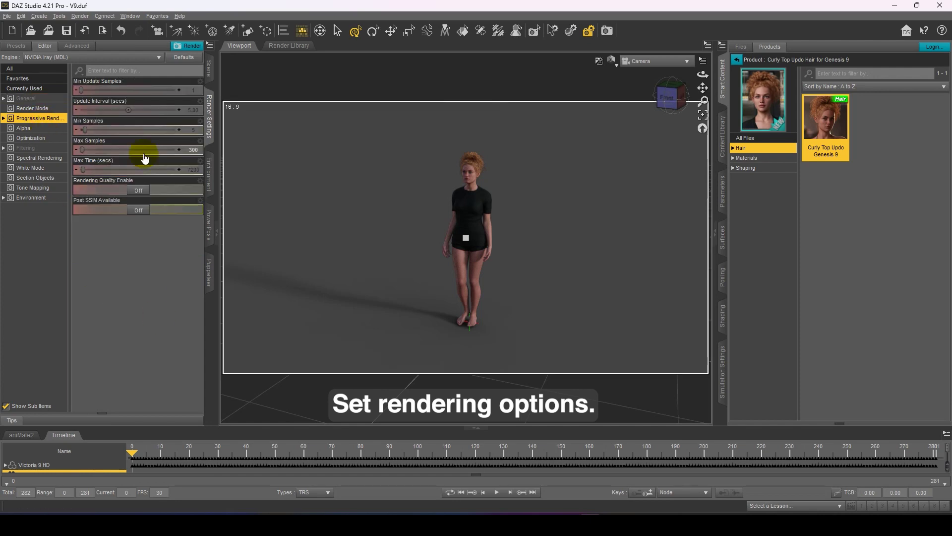
{"action": "left_click", "coordinate": [138, 210]}
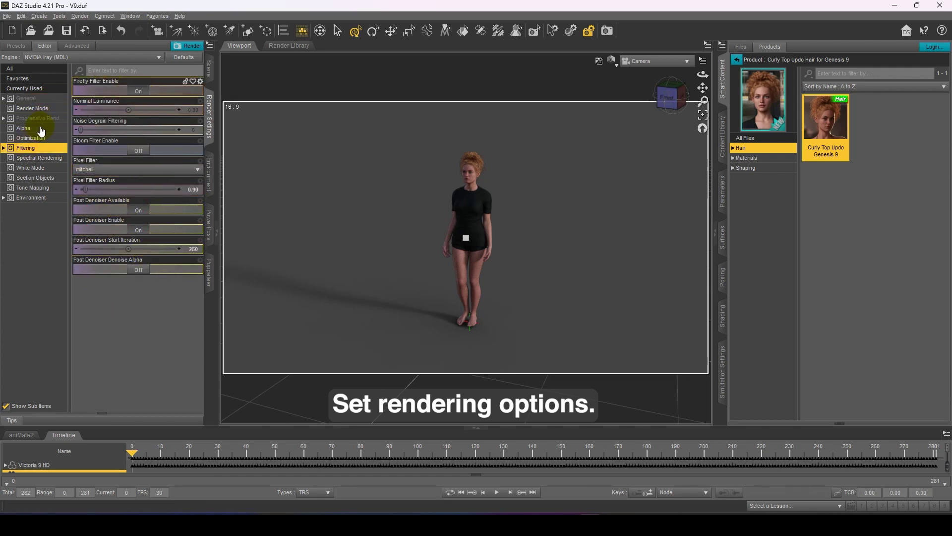
Turn the camera view to the front, display the Environment render settings and play the animation
{"action": "left_click", "coordinate": [661, 81]}
{"action": "left_click", "coordinate": [32, 198]}
{"action": "left_click", "coordinate": [496, 492]}
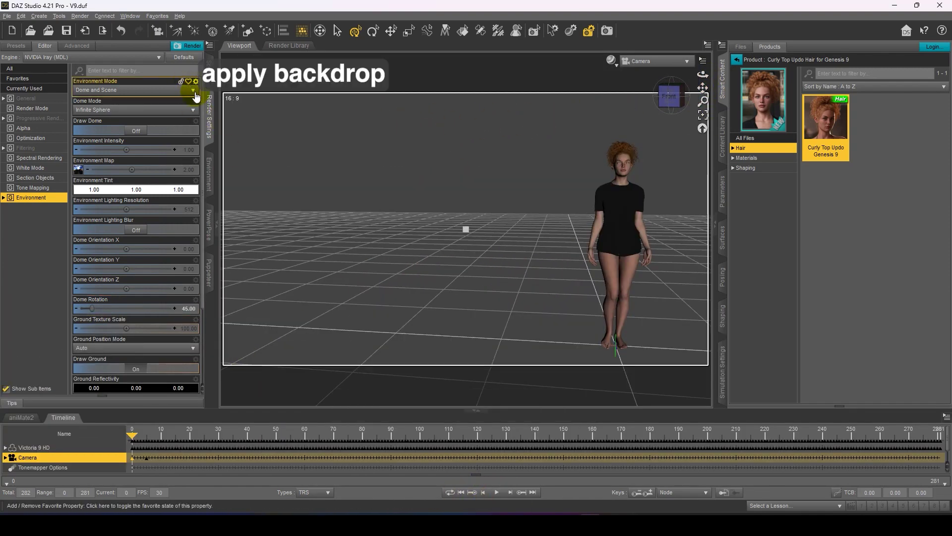
Set the environment type to Backdrop and use gradient-blur-minimalism-fh-2560x1440.jpg as the background image
{"action": "left_click", "coordinate": [210, 175]}
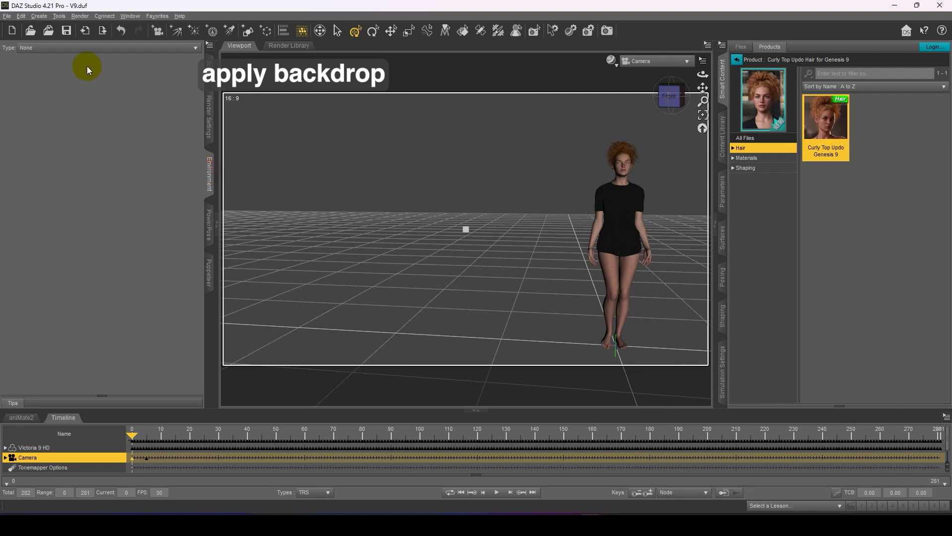
{"action": "left_click", "coordinate": [59, 48]}
{"action": "left_click", "coordinate": [43, 72]}
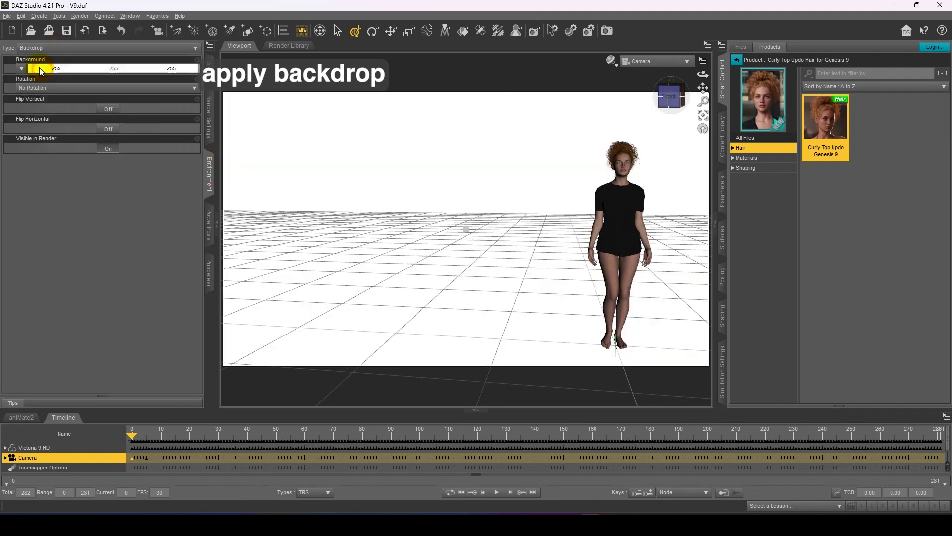
{"action": "left_click", "coordinate": [22, 67]}
{"action": "left_click", "coordinate": [38, 7]}
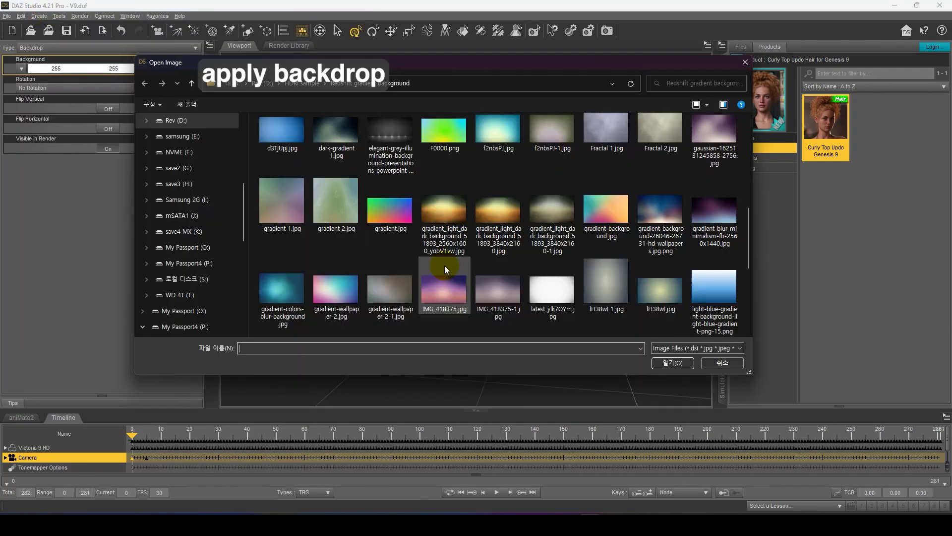
{"action": "left_click", "coordinate": [707, 226]}
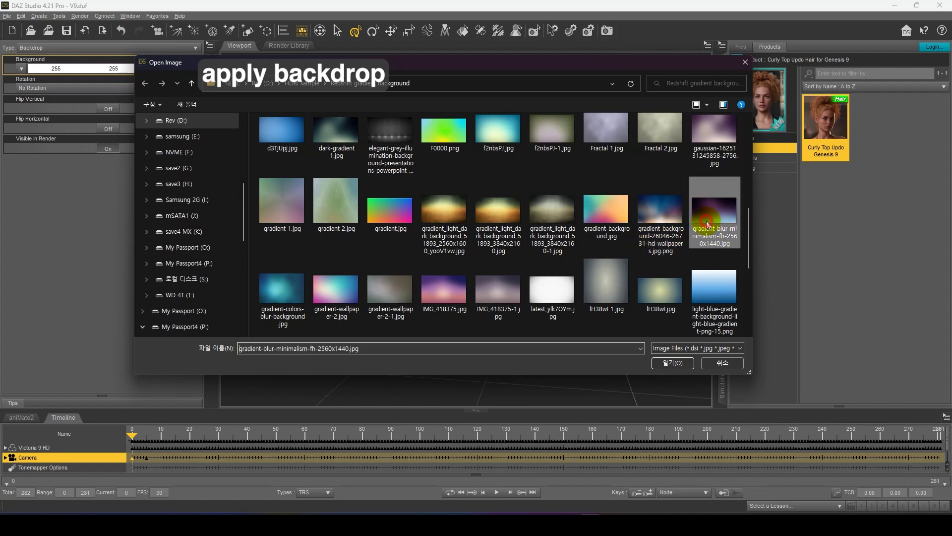
{"action": "double_click", "coordinate": [707, 224]}
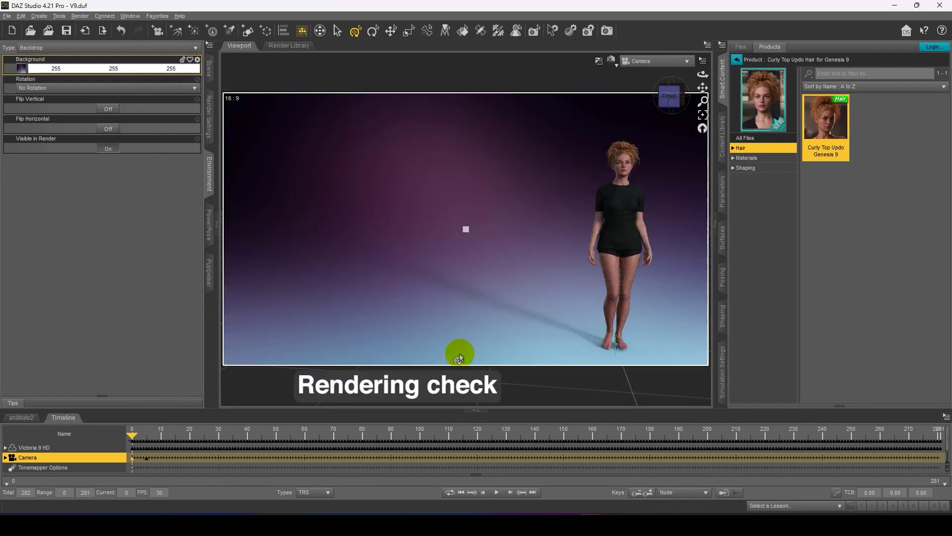
Set the Environment Intensity in the render settings to 2
{"action": "left_click", "coordinate": [209, 117]}
{"action": "left_click", "coordinate": [189, 150]}
{"action": "type", "text": "2"}
{"action": "key", "text": "Return"}
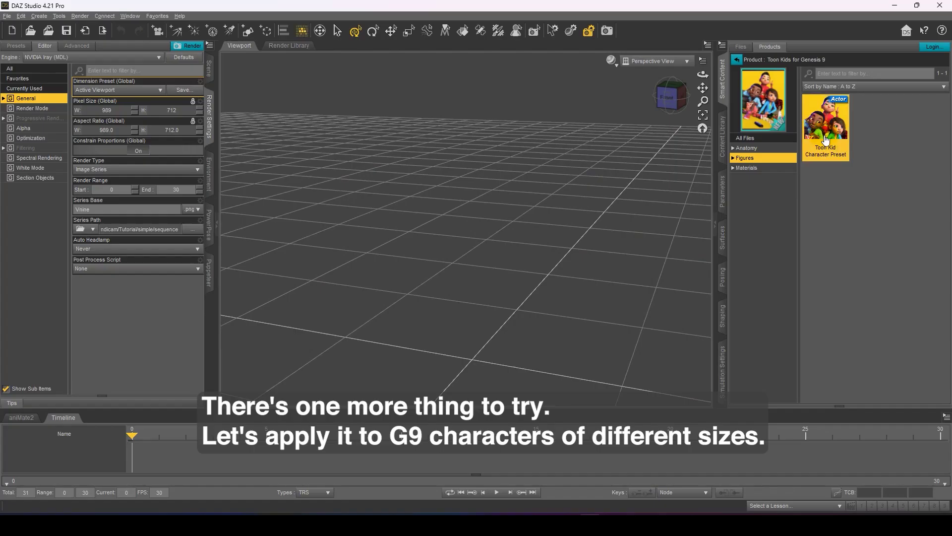
Load the Toon Kid character preset, dress it in the G9 Base Shirt and G9 Base Shorts, and view it from the front
{"action": "double_click", "coordinate": [827, 141]}
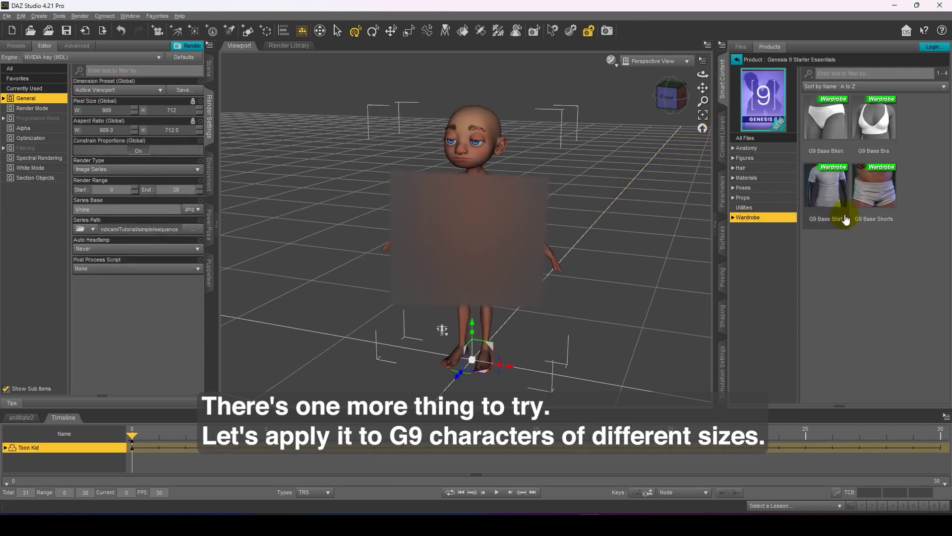
{"action": "double_click", "coordinate": [826, 187]}
{"action": "double_click", "coordinate": [874, 188]}
{"action": "left_click", "coordinate": [680, 102]}
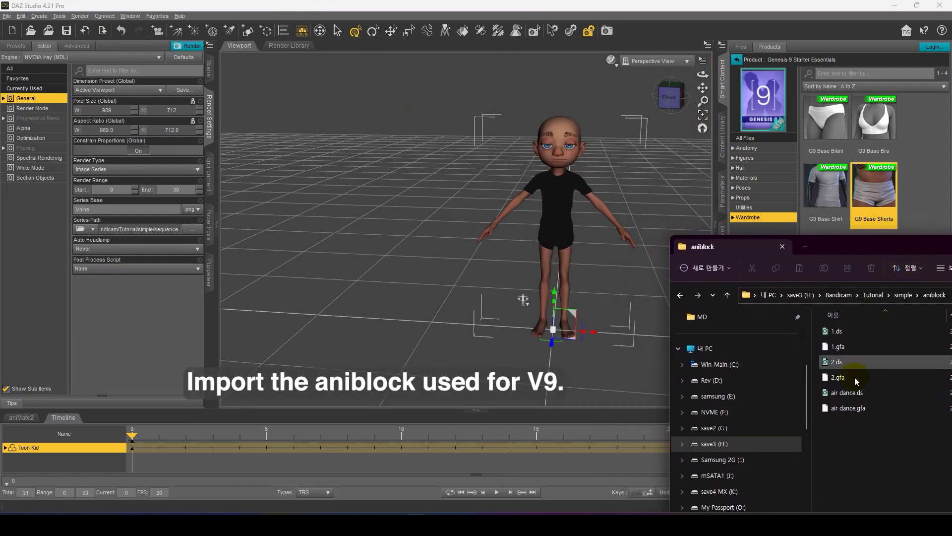
Import air dance.ds from the aniblock folder onto the Toon Kid and extend the aniMate2 play range to the block's end
{"action": "left_click_drag", "start_coordinate": [847, 392], "coordinate": [565, 263]}
{"action": "left_click", "coordinate": [431, 337]}
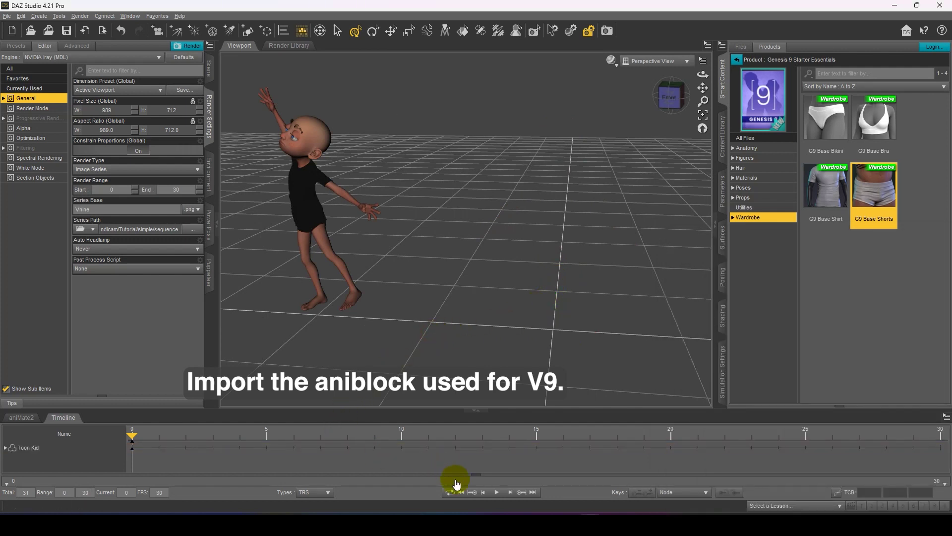
{"action": "left_click", "coordinate": [23, 417]}
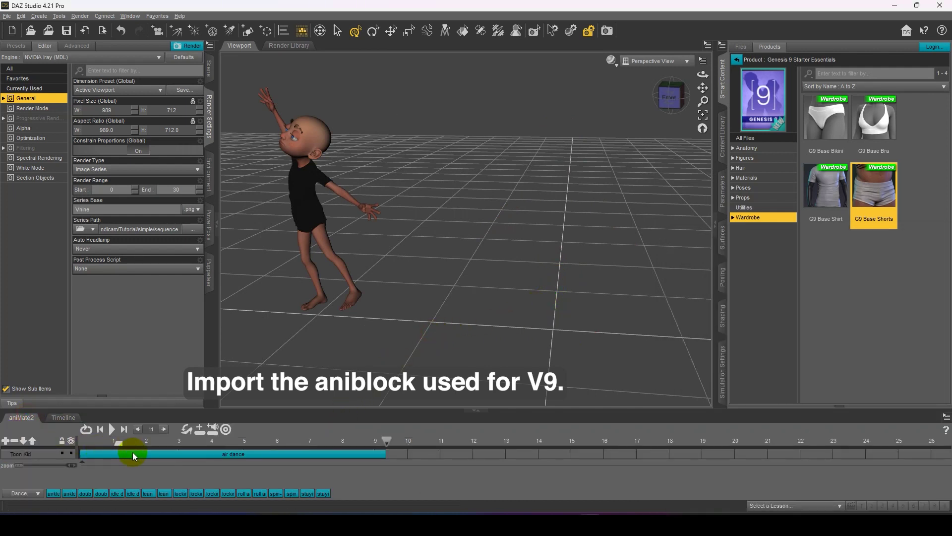
{"action": "left_click", "coordinate": [120, 443]}
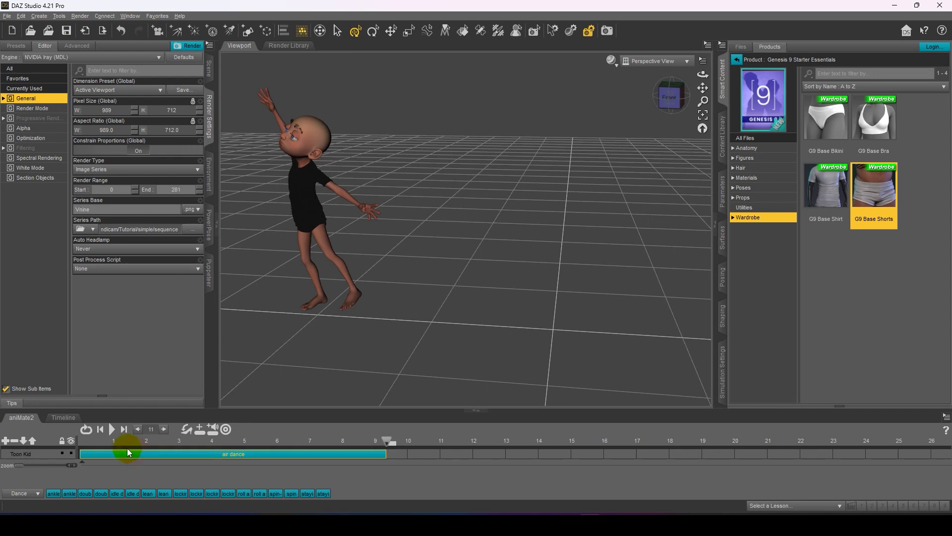
{"action": "left_click", "coordinate": [98, 439]}
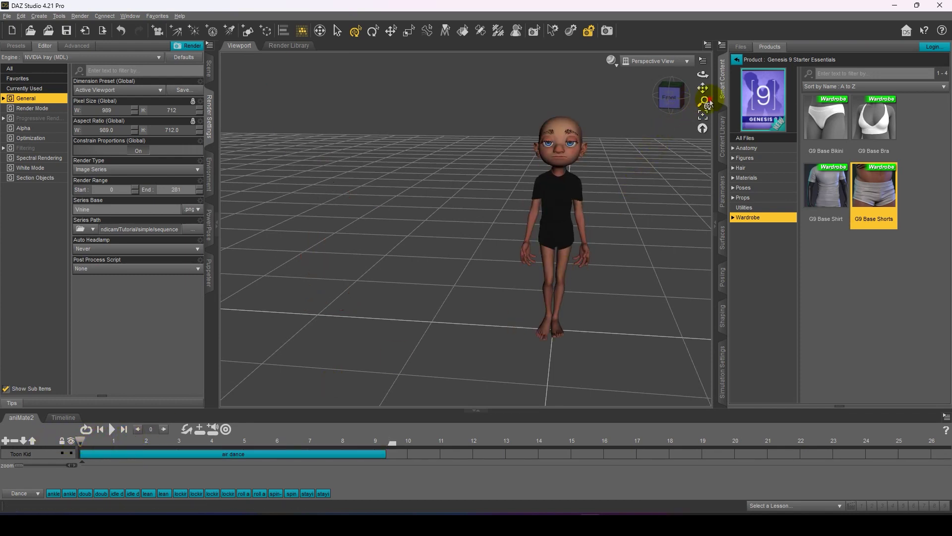
Select the Toon Kid in the scene and display its transform parameters to check its scale
{"action": "left_click_drag", "start_coordinate": [707, 103], "coordinate": [728, 136]}
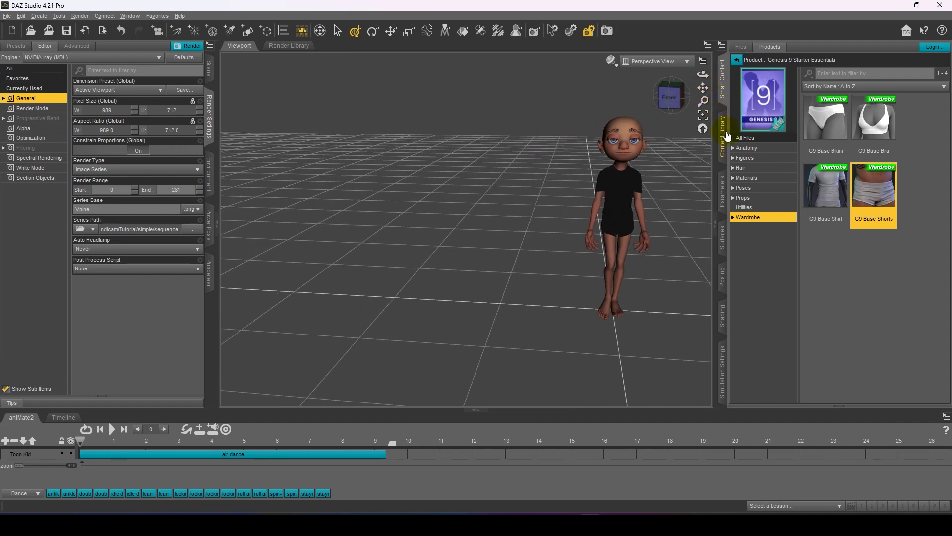
{"action": "left_click", "coordinate": [720, 188]}
{"action": "left_click", "coordinate": [209, 68]}
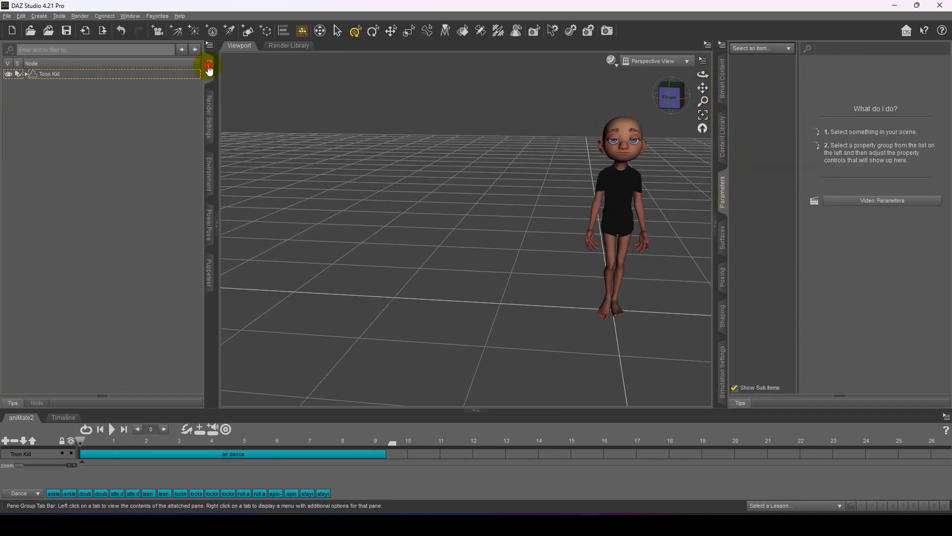
{"action": "left_click", "coordinate": [55, 74]}
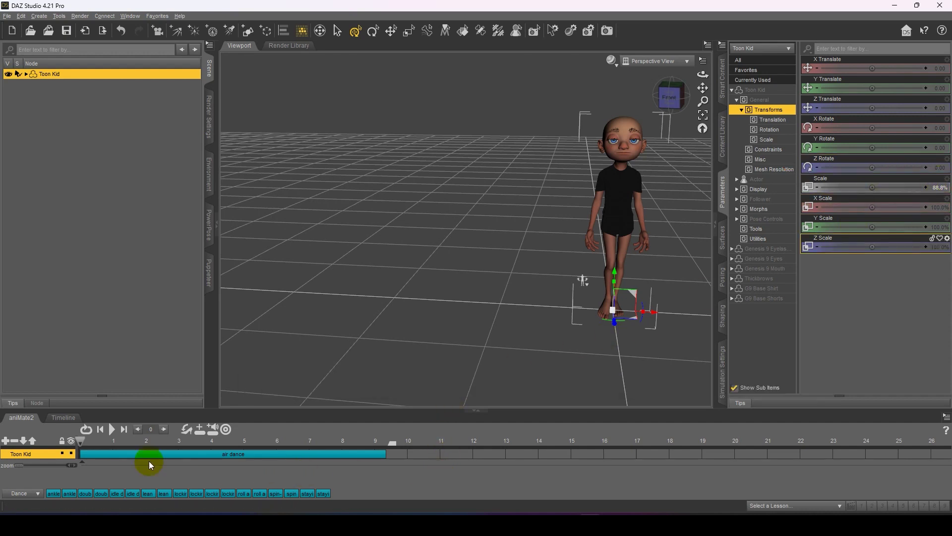
Deselect the Toon Kid while playing back its air dance aniBlock to check the motion, and stop the playback
{"action": "left_click", "coordinate": [117, 435]}
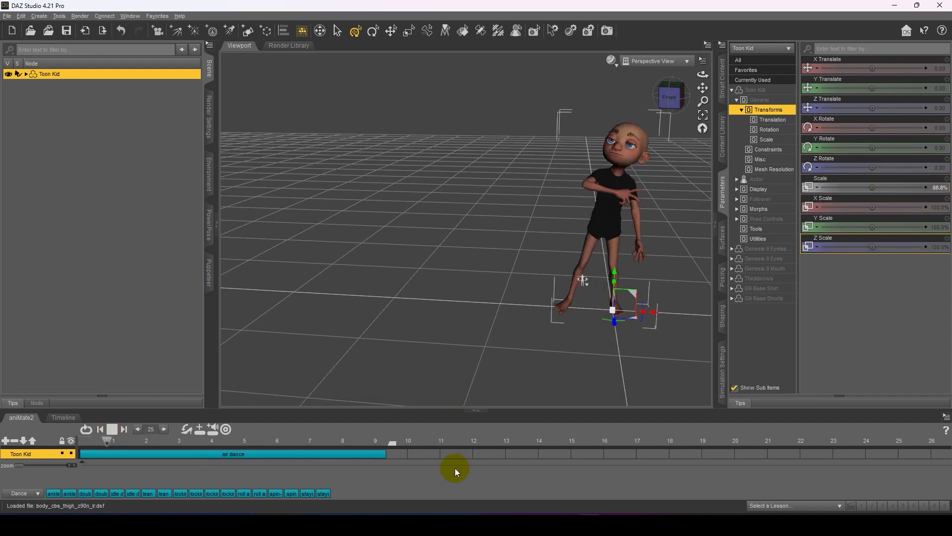
{"action": "left_click", "coordinate": [516, 377]}
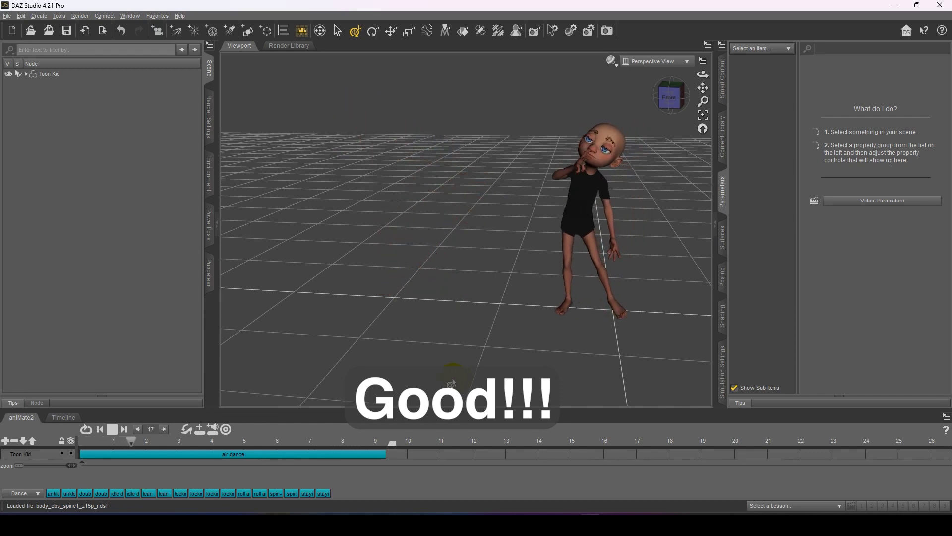
{"action": "left_click", "coordinate": [113, 429]}
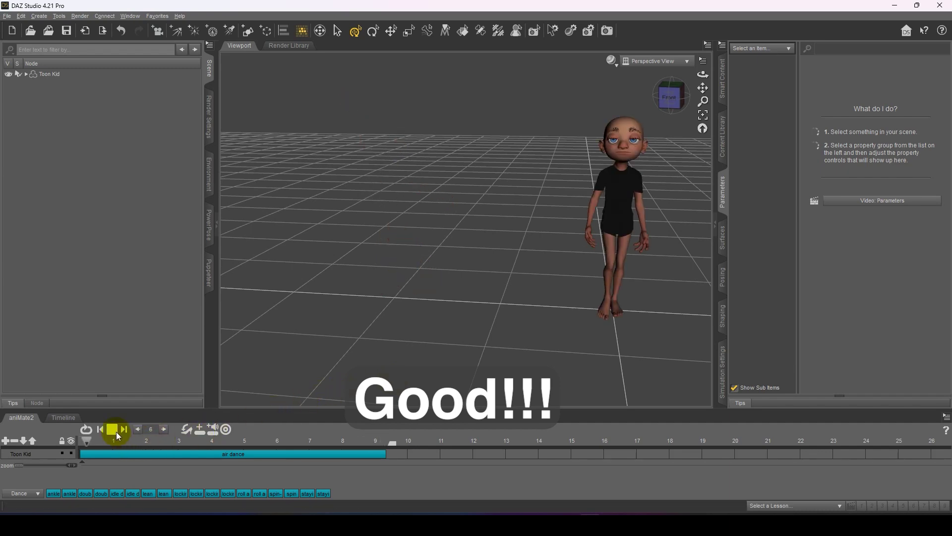